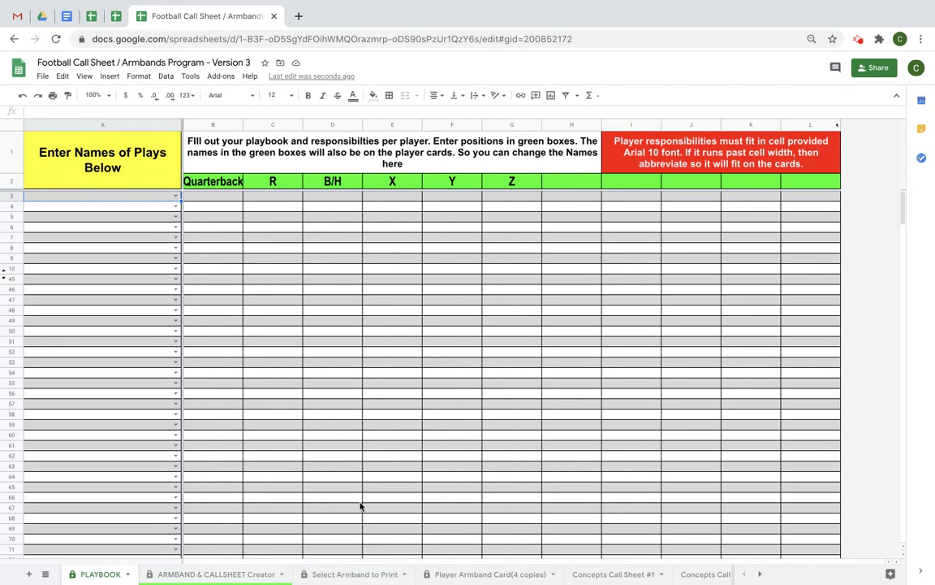
# Step: Look through the ARMBAND & CALLSHEET Creator, Select Armband to Print, Player Armband Card, both Concepts Call Sheets and BASIC Call Sheet
pyautogui.click(234, 574)
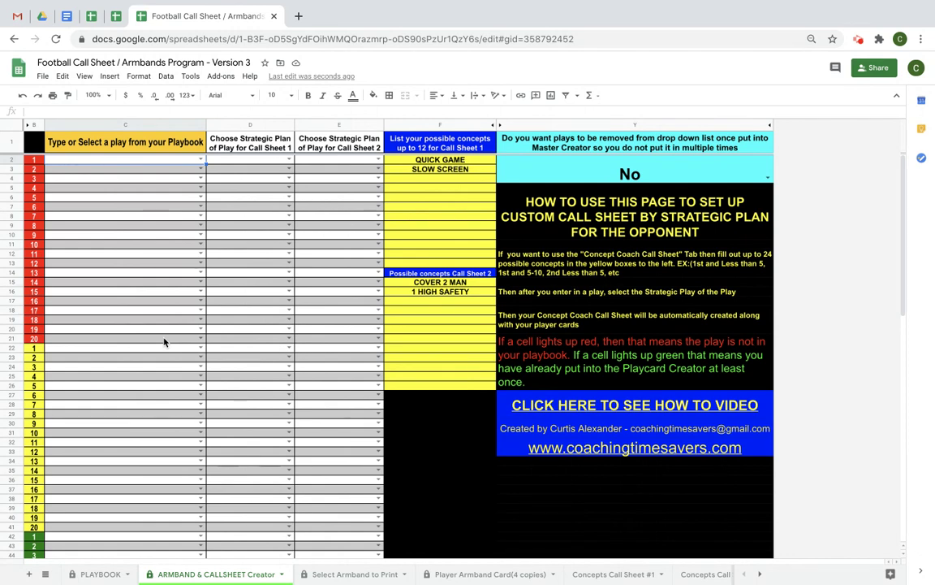
pyautogui.click(339, 574)
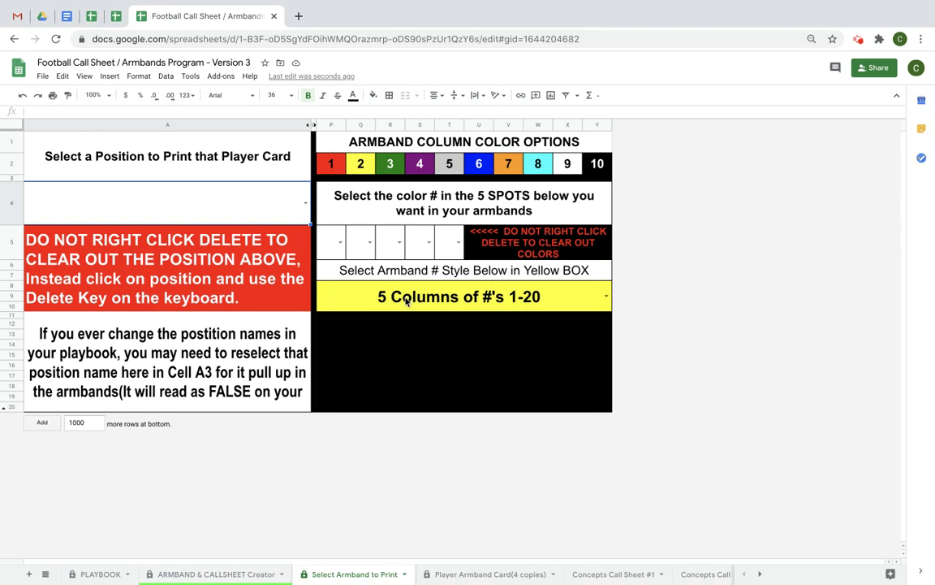
pyautogui.click(471, 576)
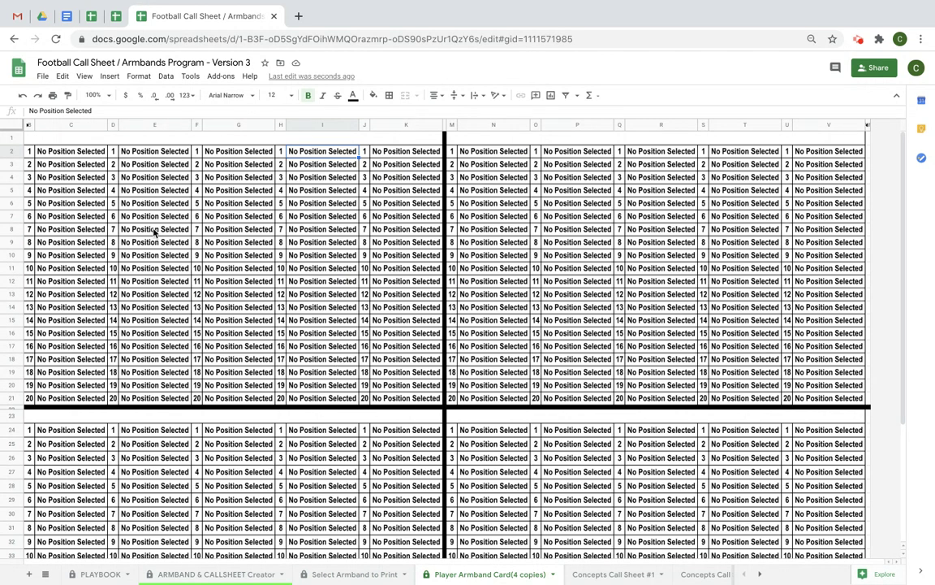
pyautogui.click(330, 576)
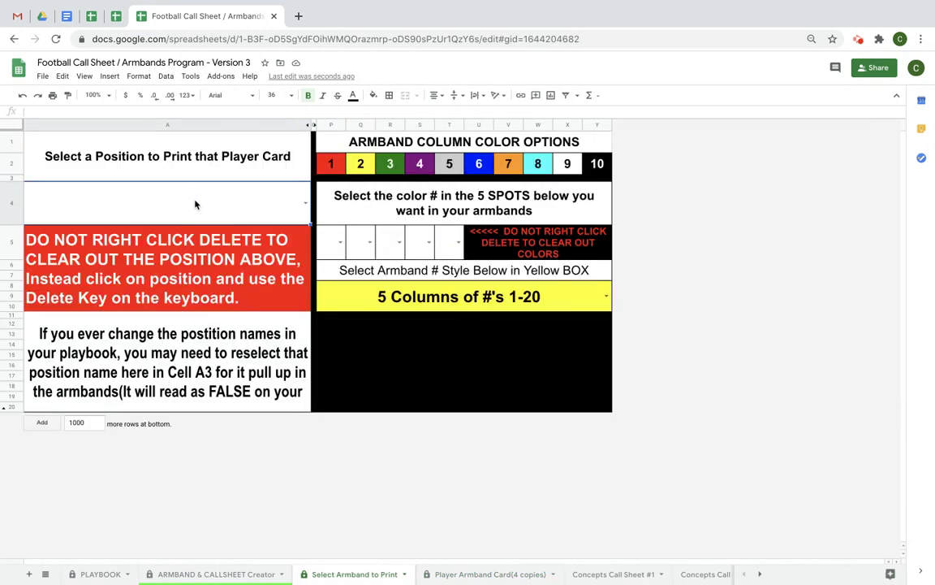
pyautogui.click(465, 576)
pyautogui.click(601, 577)
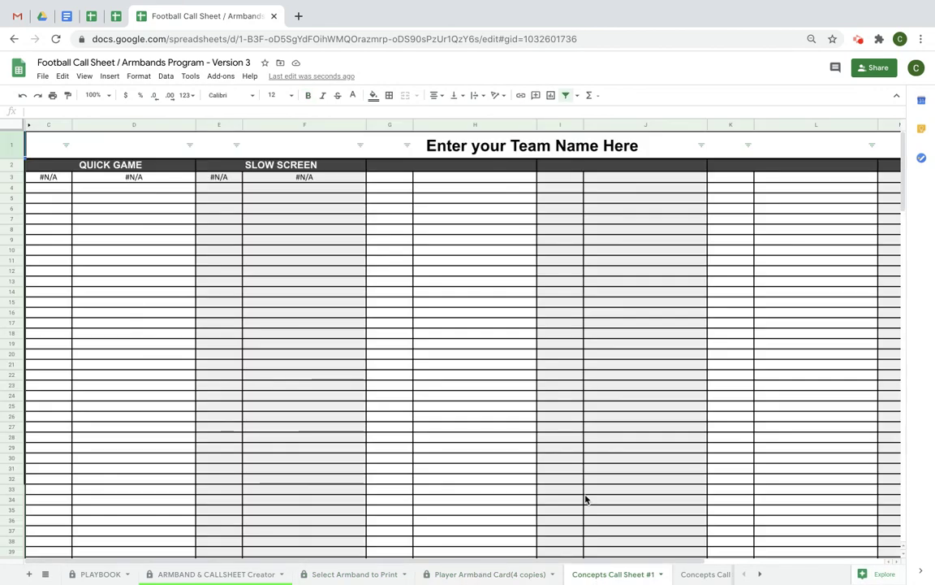
pyautogui.hscroll(2, 584, 494)
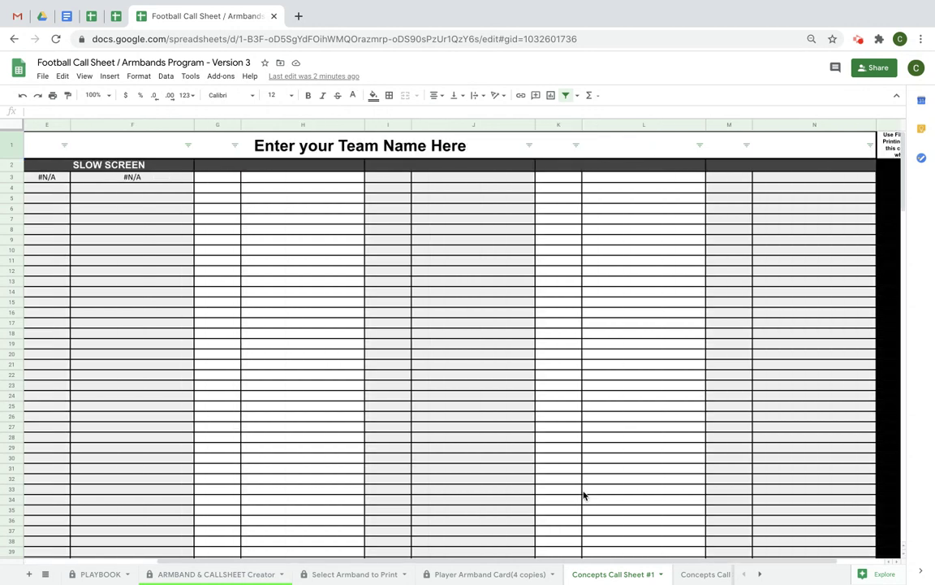
pyautogui.hscroll(-2, 584, 494)
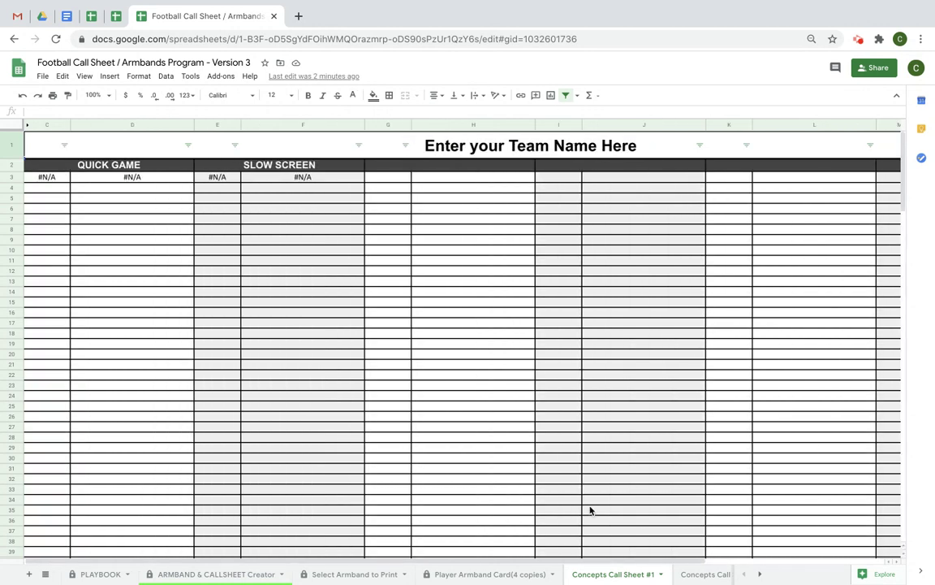
pyautogui.click(700, 575)
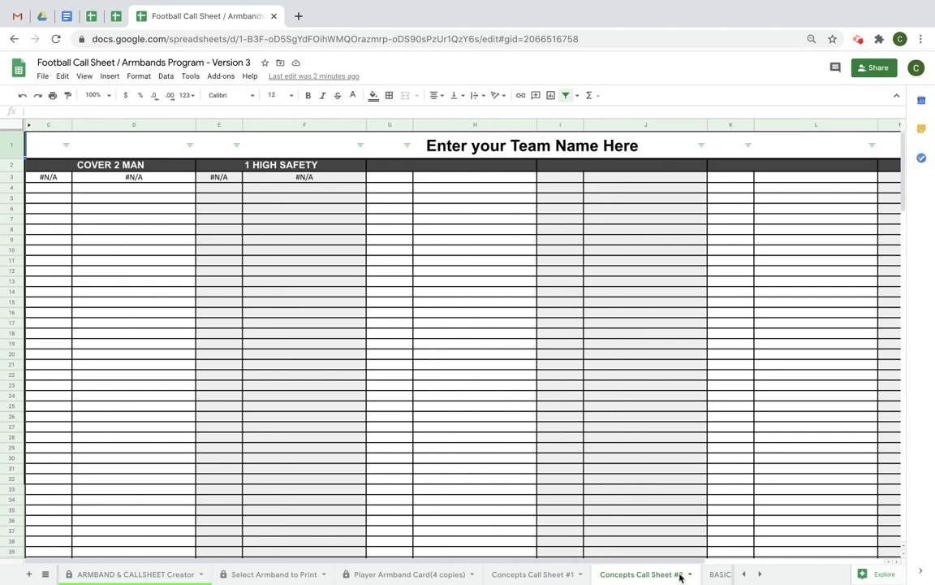
pyautogui.click(713, 575)
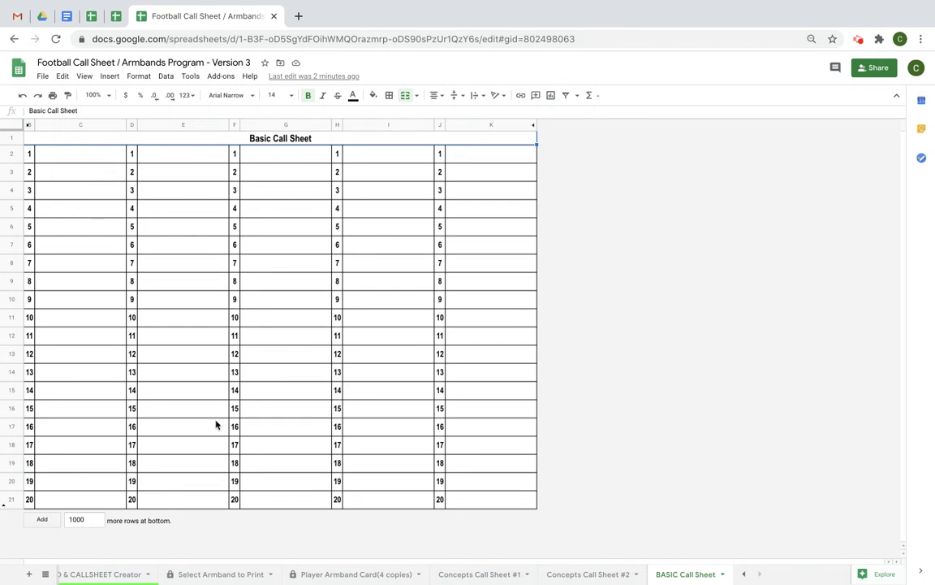
pyautogui.hscroll(-3, 241, 579)
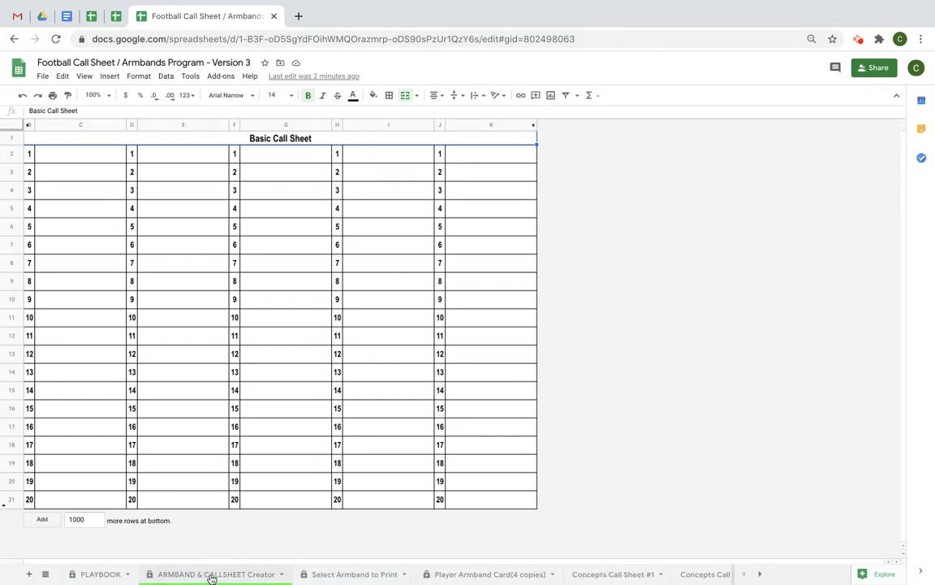
# Step: Enter "Play 1" as the first play name in cell A3 of the PLAYBOOK sheet
pyautogui.click(100, 574)
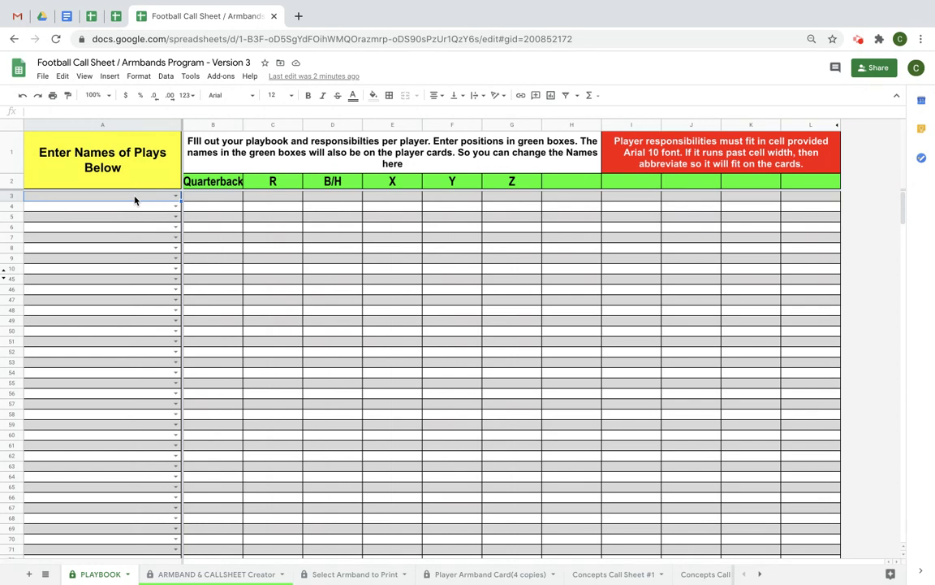
pyautogui.moveTo(213, 258); pyautogui.dragTo(154, 225)
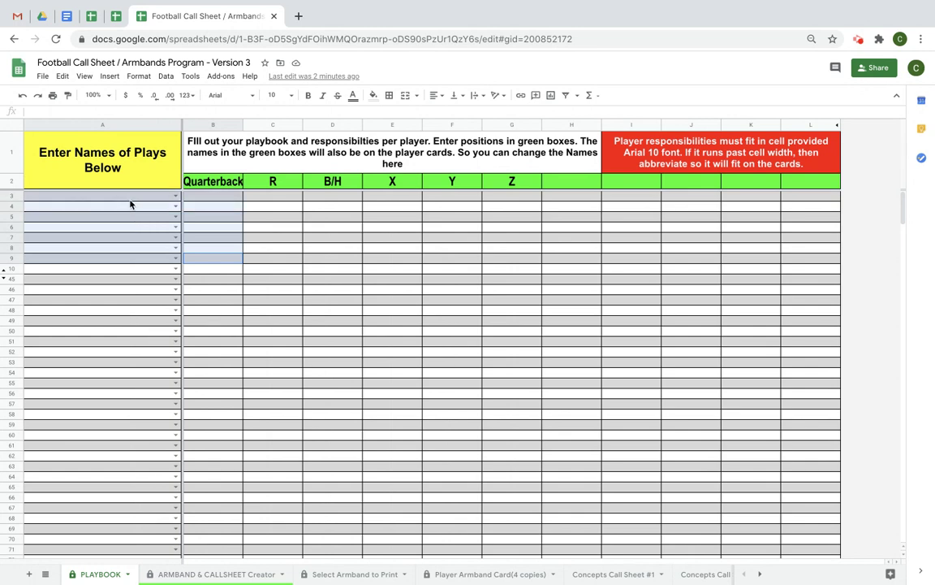
pyautogui.click(129, 199)
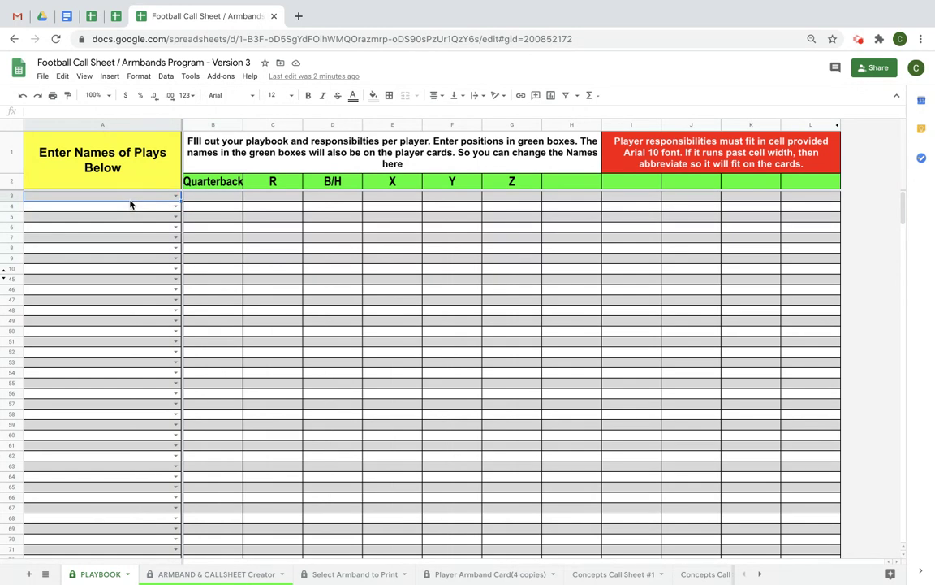
pyautogui.write('Play 1')
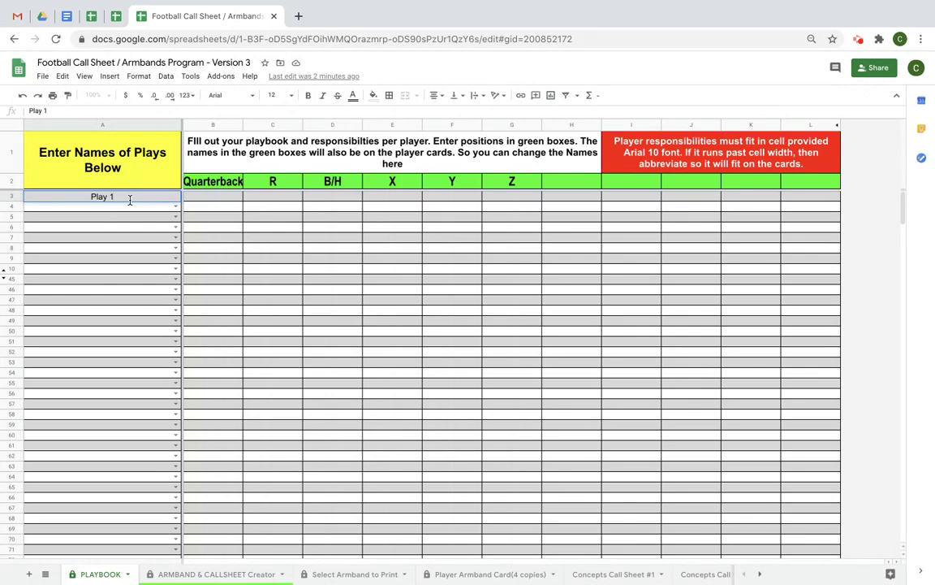
pyautogui.press('Return')
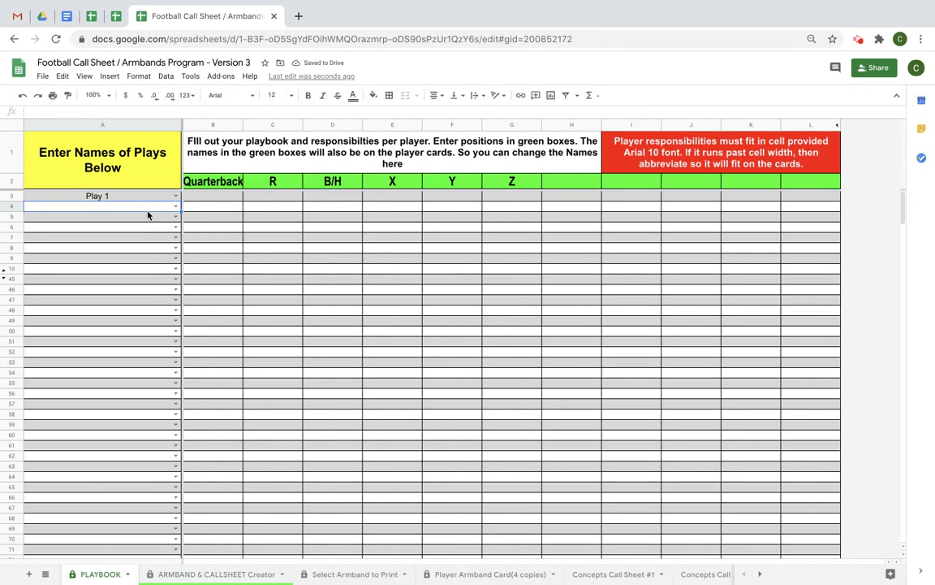
# Step: Fill in the responsibilities for Play 1 with "Play 1" for Quarterback and "checkdown" for R
pyautogui.click(197, 199)
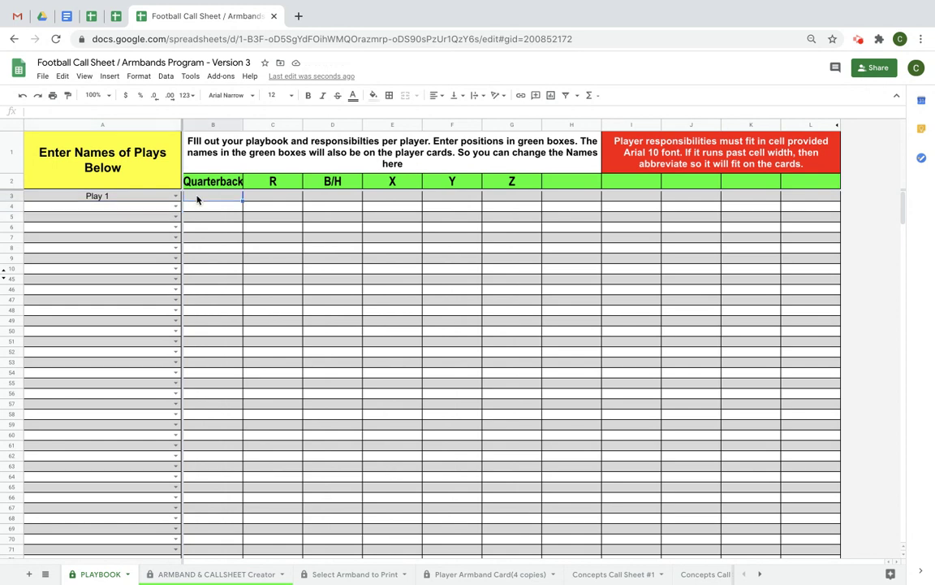
pyautogui.write('Play 1')
pyautogui.press('Return')
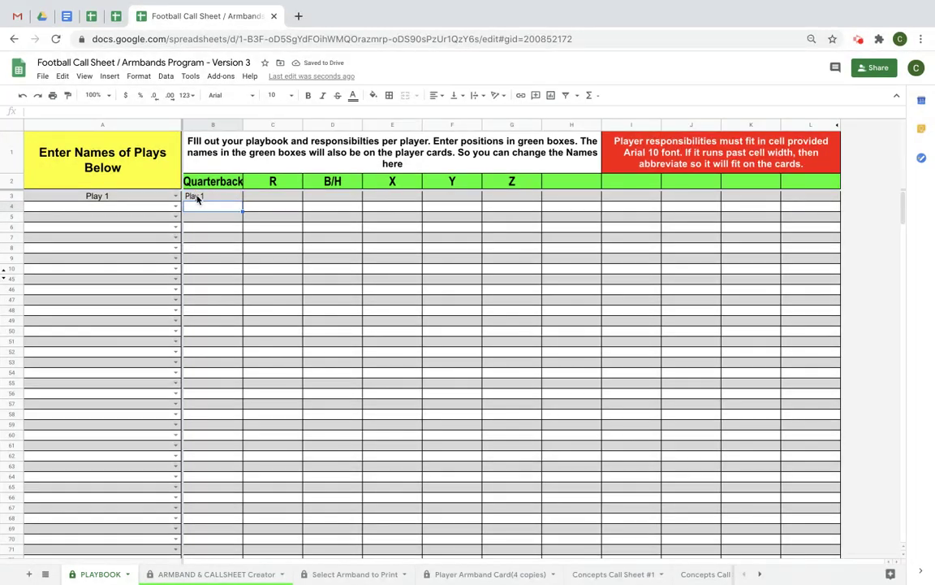
pyautogui.click(259, 201)
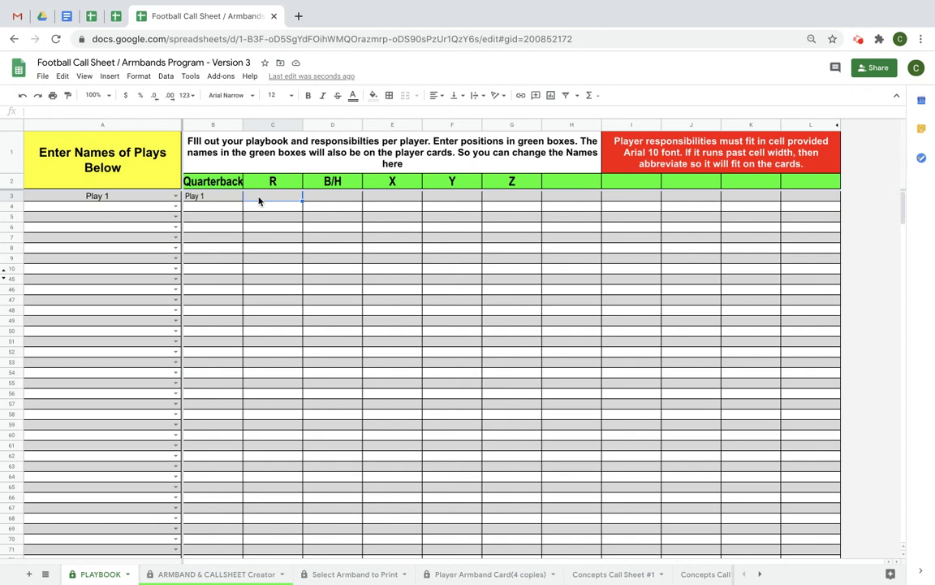
pyautogui.write('checkdown')
pyautogui.press('Return')
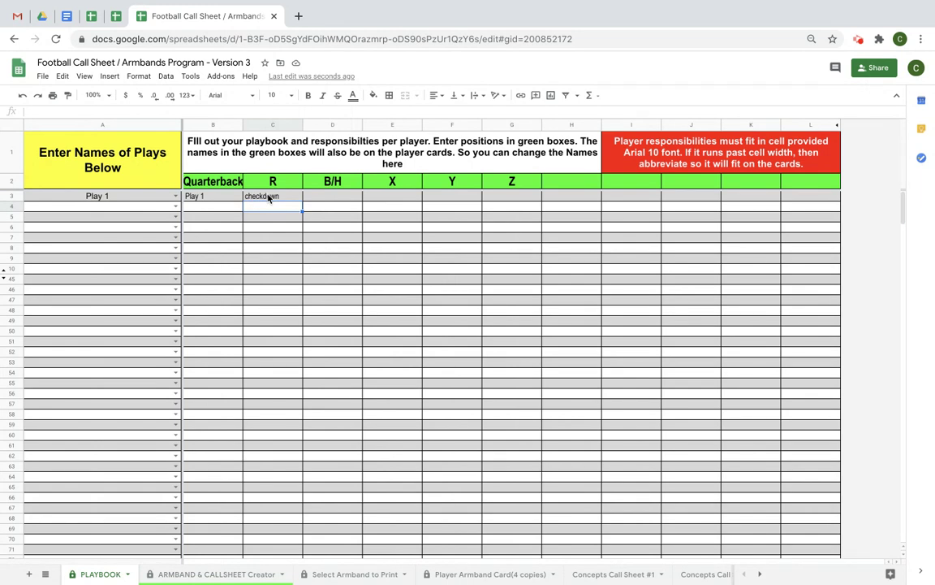
# Step: Enter the duplicate name "Play 1" in cell A4 and clear that cell again
pyautogui.click(143, 206)
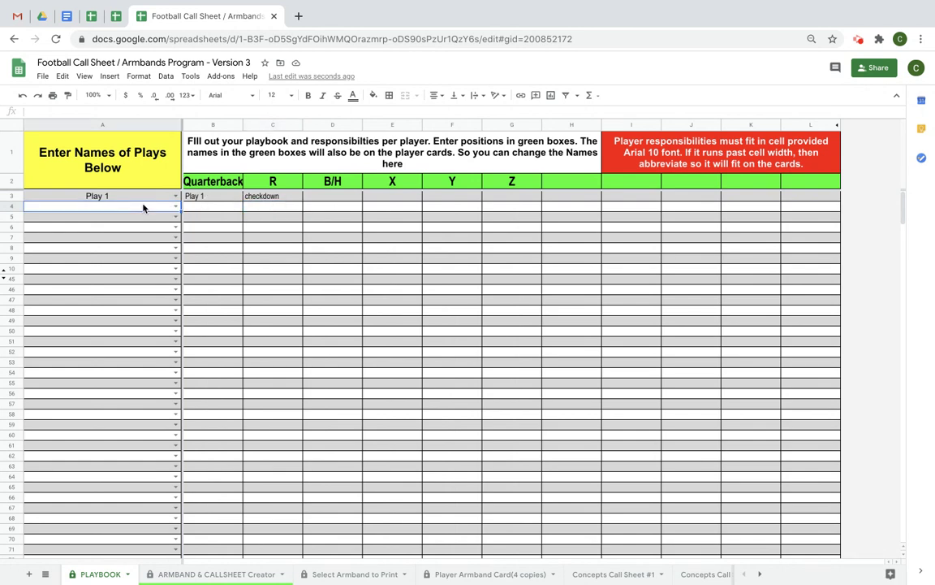
pyautogui.write('Play 1')
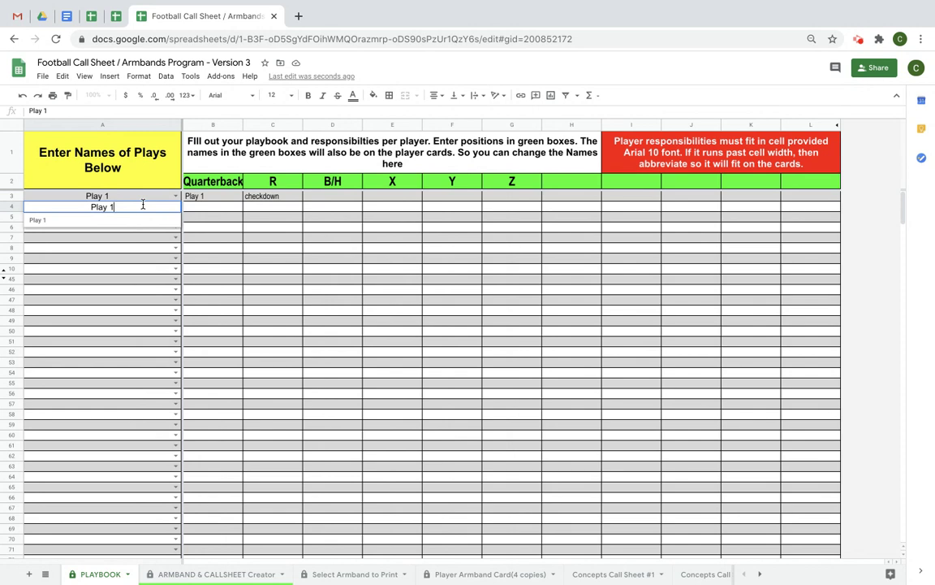
pyautogui.press('Return')
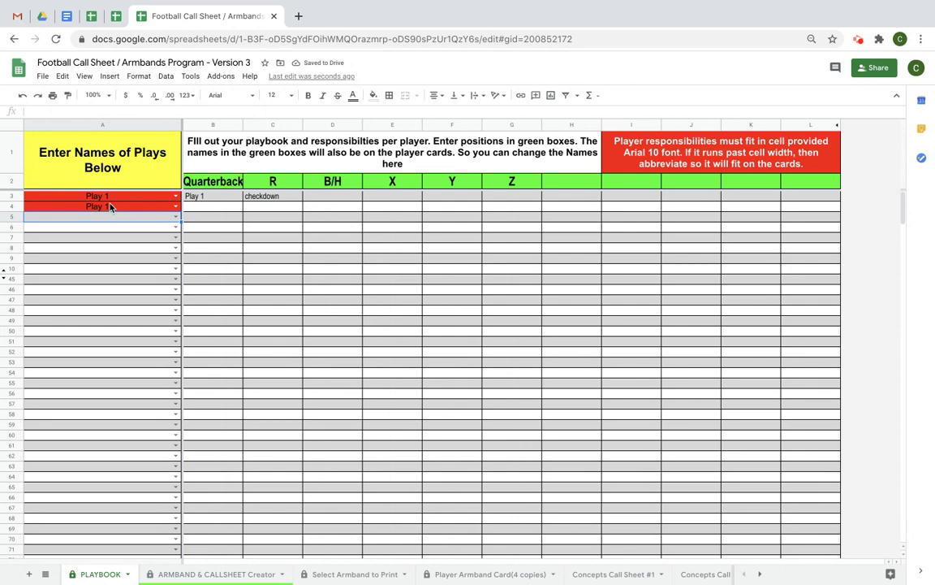
pyautogui.click(111, 208)
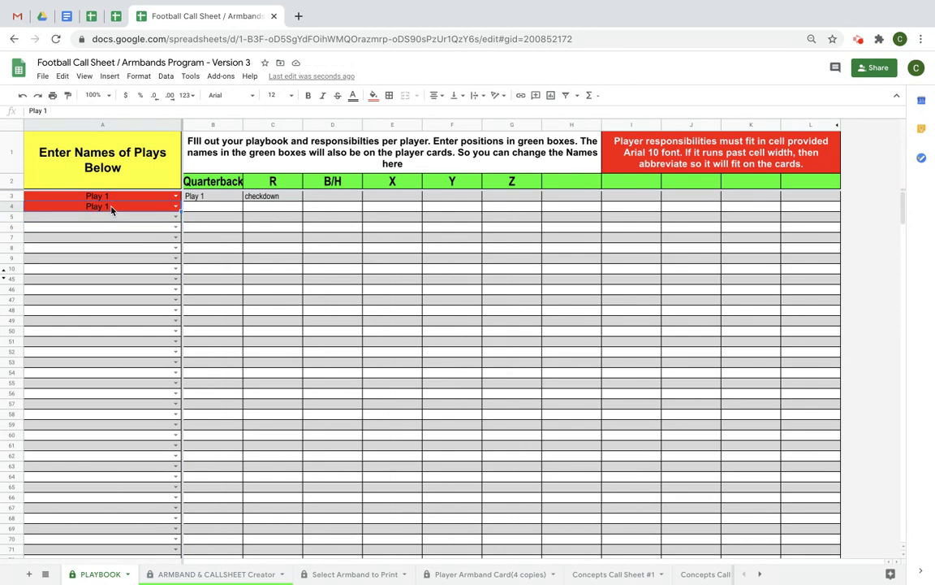
pyautogui.press('Delete')
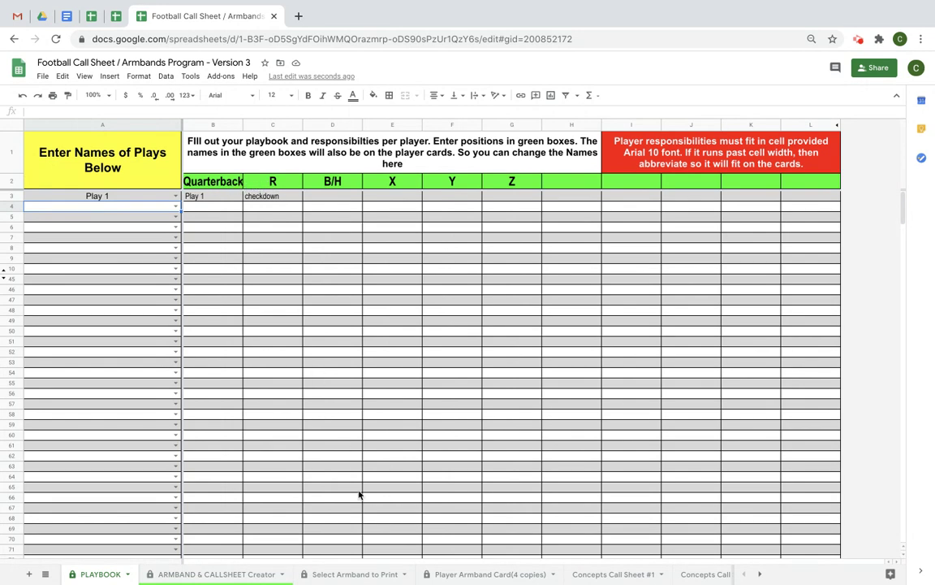
# Step: View the list of positions available for printing on the Select Armband to Print sheet
pyautogui.click(356, 574)
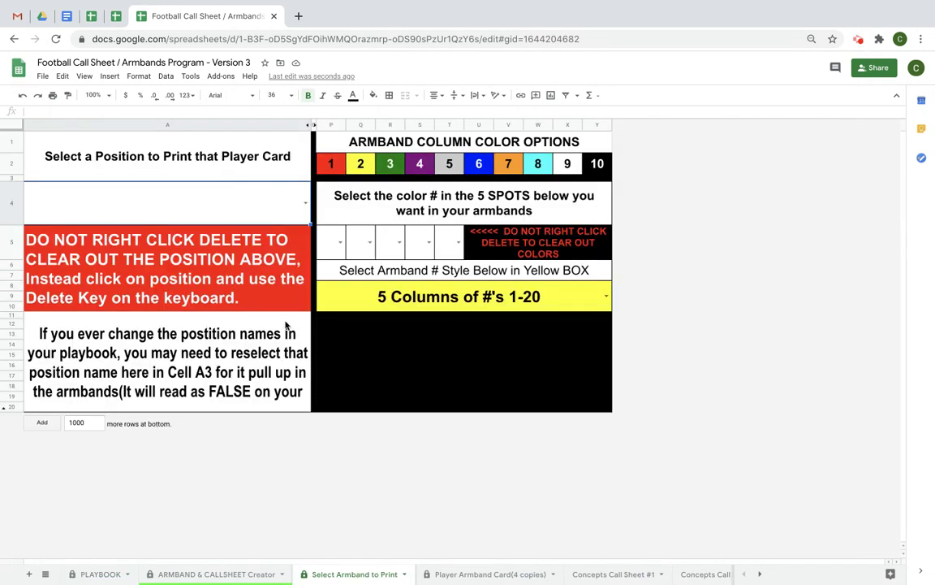
pyautogui.click(306, 203)
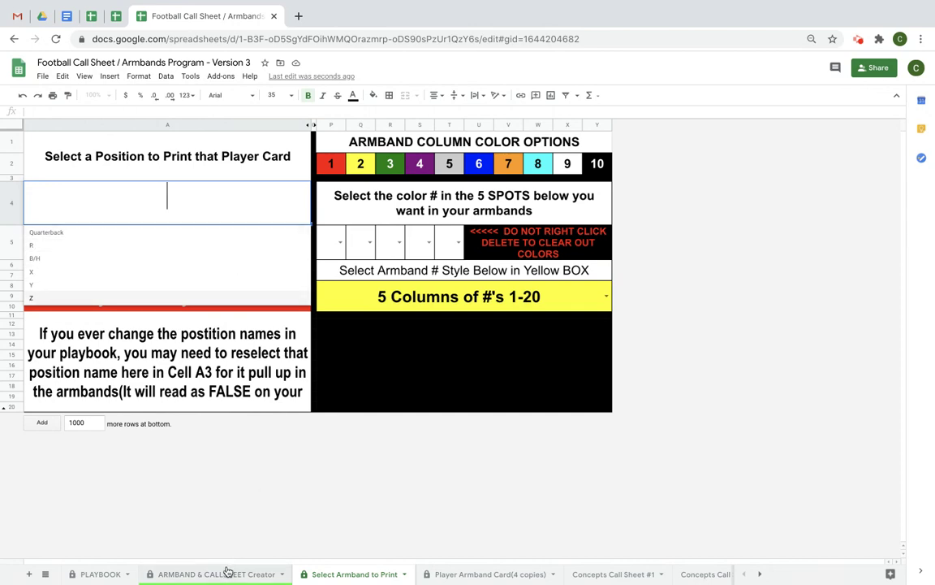
# Step: Unhide rows 11 to 44 of the PLAYBOOK sheet and clear the Play 1 entries from A3 through C3
pyautogui.click(114, 574)
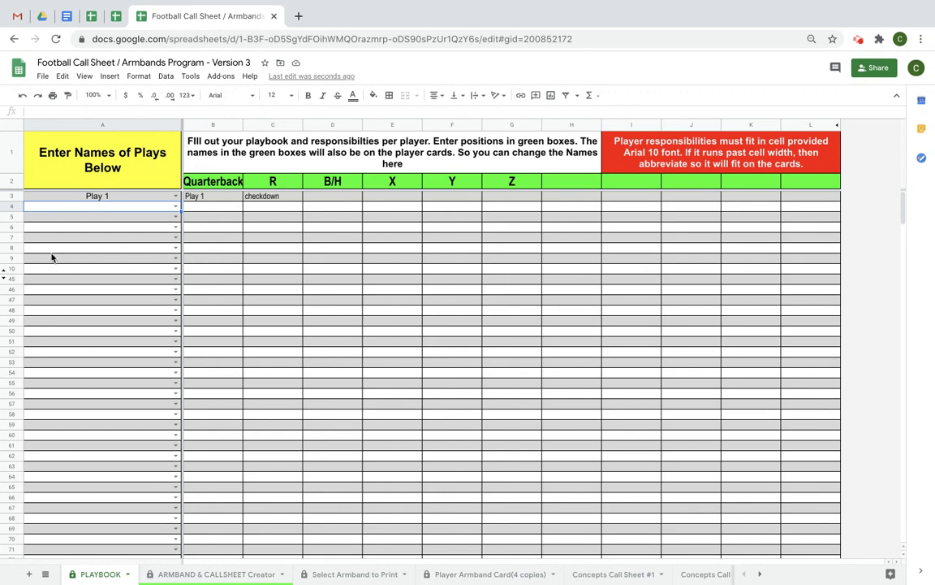
pyautogui.click(5, 271)
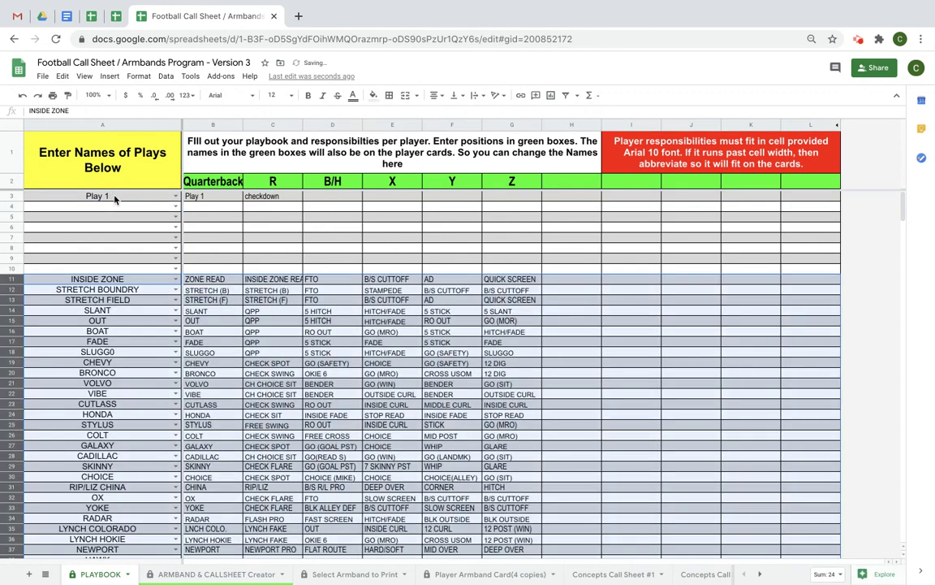
pyautogui.moveTo(114, 199); pyautogui.dragTo(260, 199)
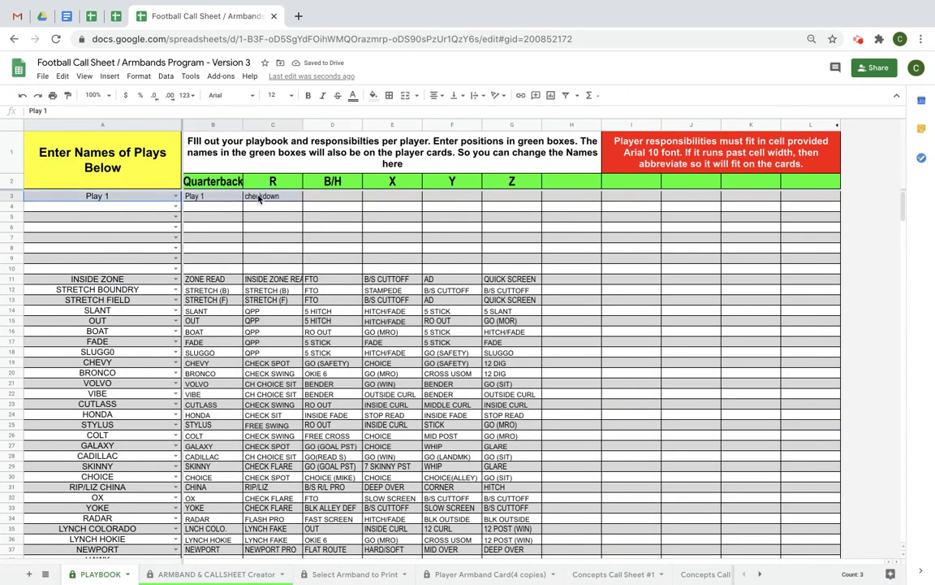
pyautogui.press('Delete')
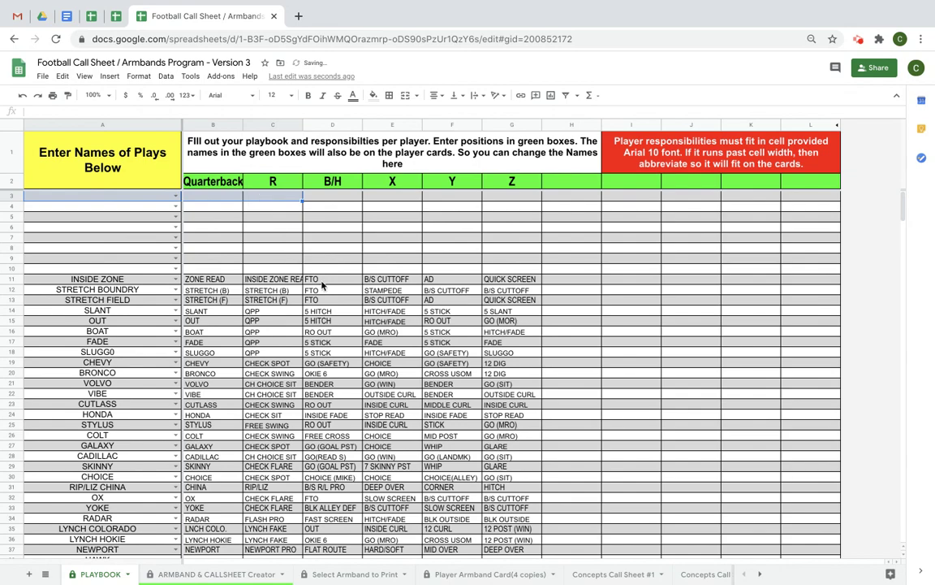
pyautogui.scroll(-5, 294, 384)
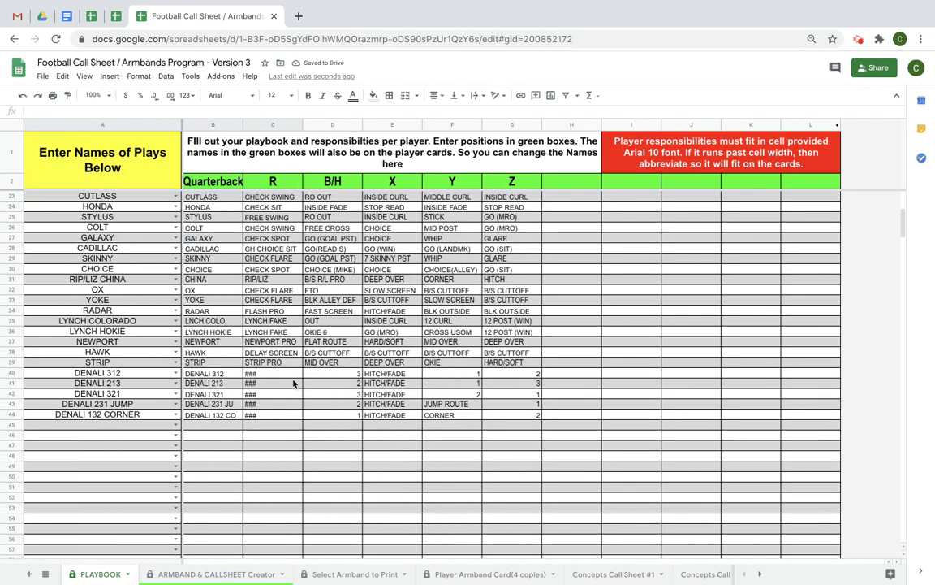
pyautogui.scroll(4, 295, 383)
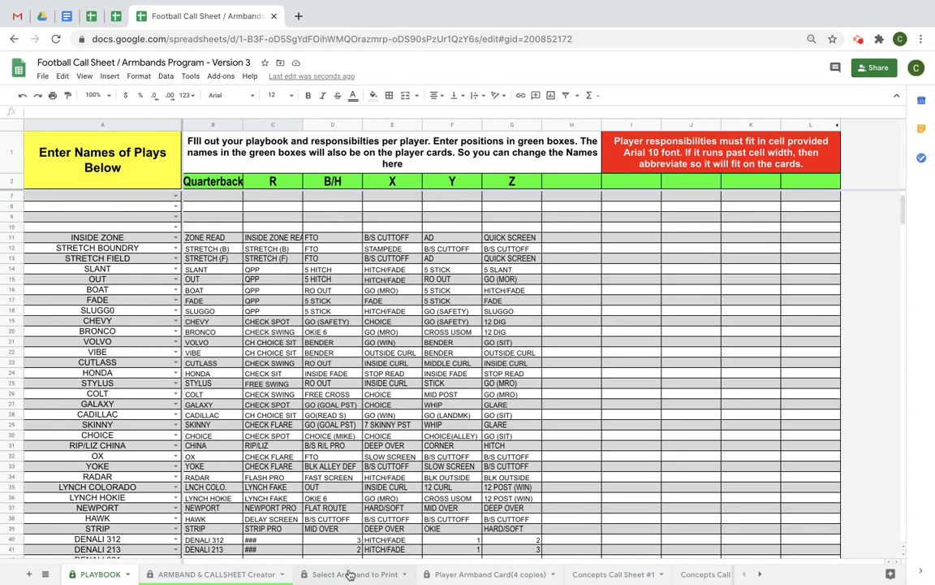
# Step: Choose STRETCH BOUNDRY as the play for red number 1 on the ARMBAND & CALLSHEET Creator sheet
pyautogui.click(200, 574)
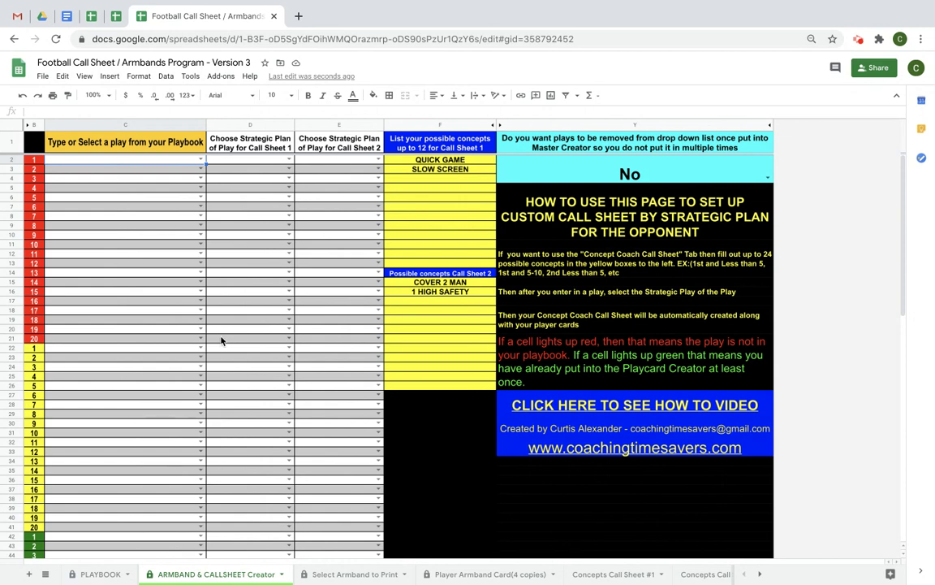
pyautogui.click(200, 160)
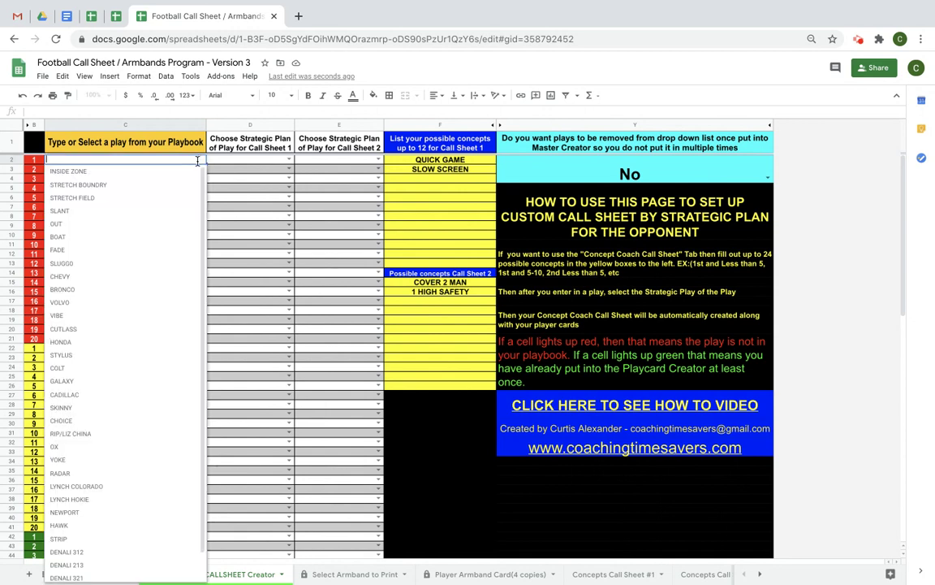
pyautogui.click(183, 184)
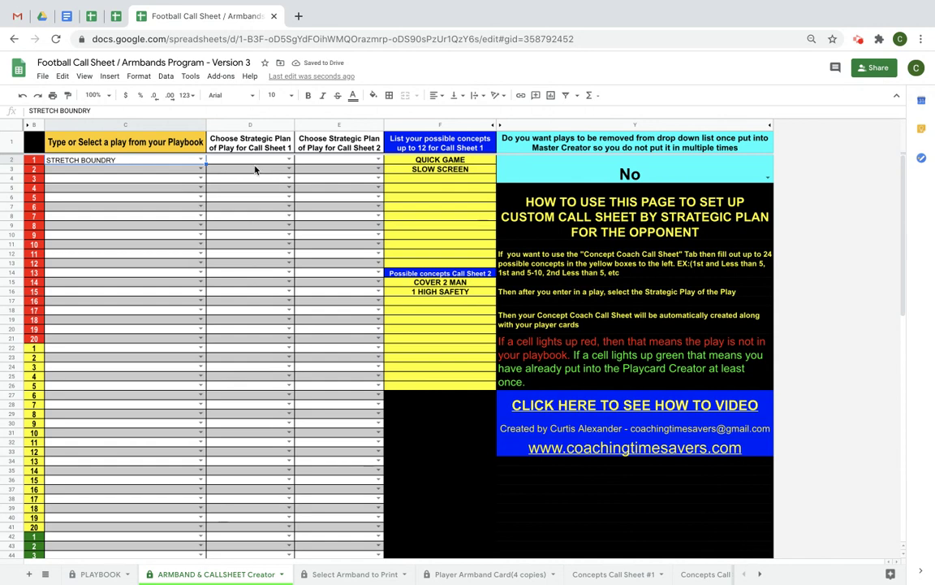
# Step: Add RUNS as the third possible concept for Call Sheet 1
pyautogui.click(413, 180)
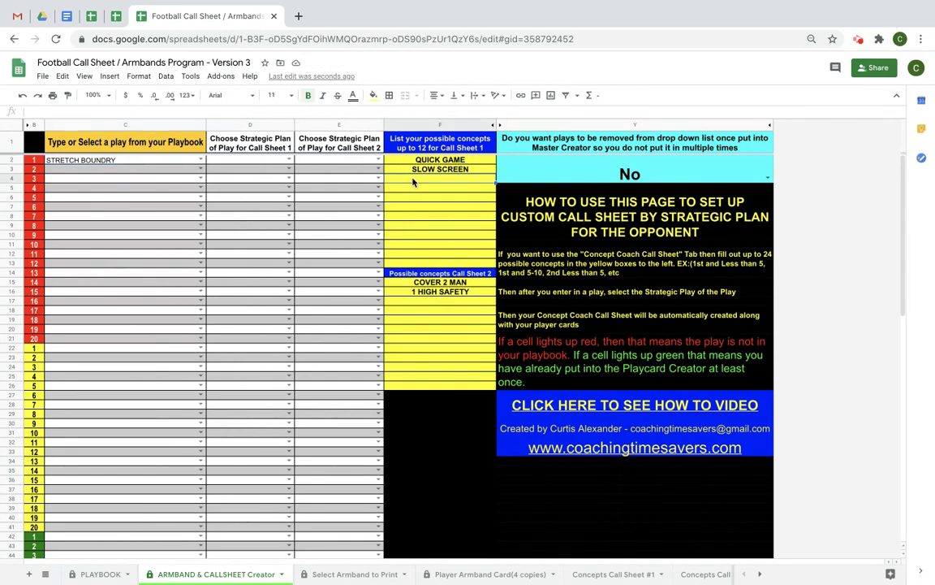
pyautogui.write('RUNS')
pyautogui.press('Return')
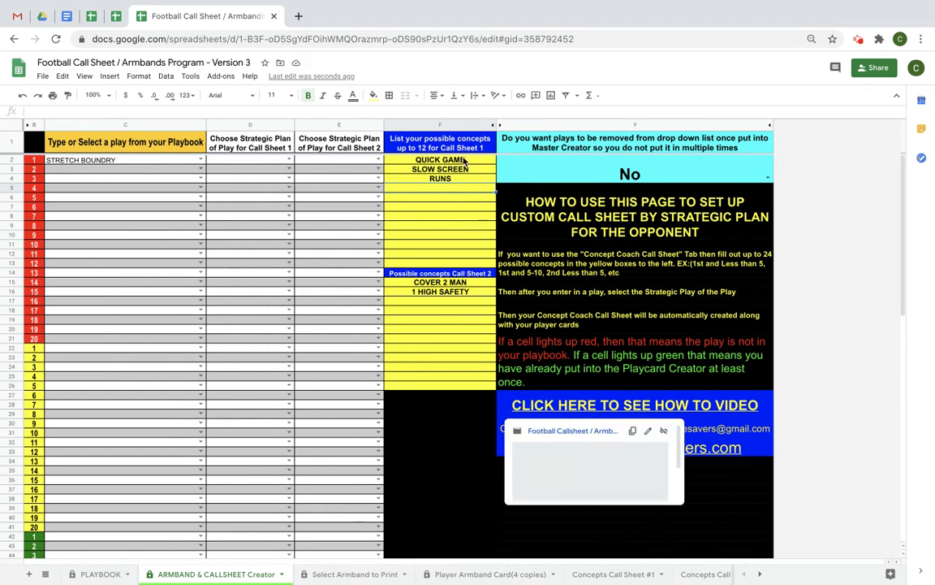
# Step: Check the concept headings on Concepts Call Sheet #1 and return to the ARMBAND & CALLSHEET Creator sheet
pyautogui.click(613, 575)
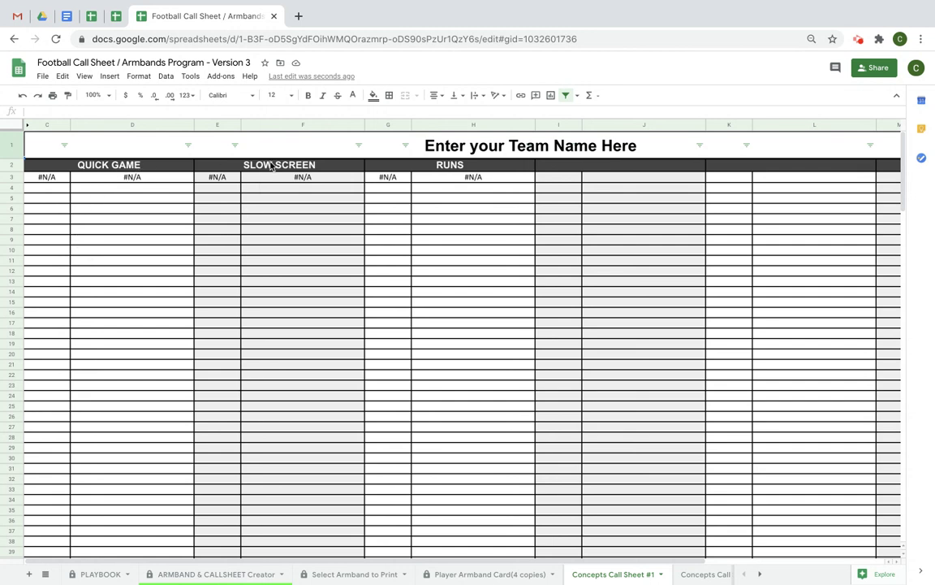
pyautogui.click(105, 575)
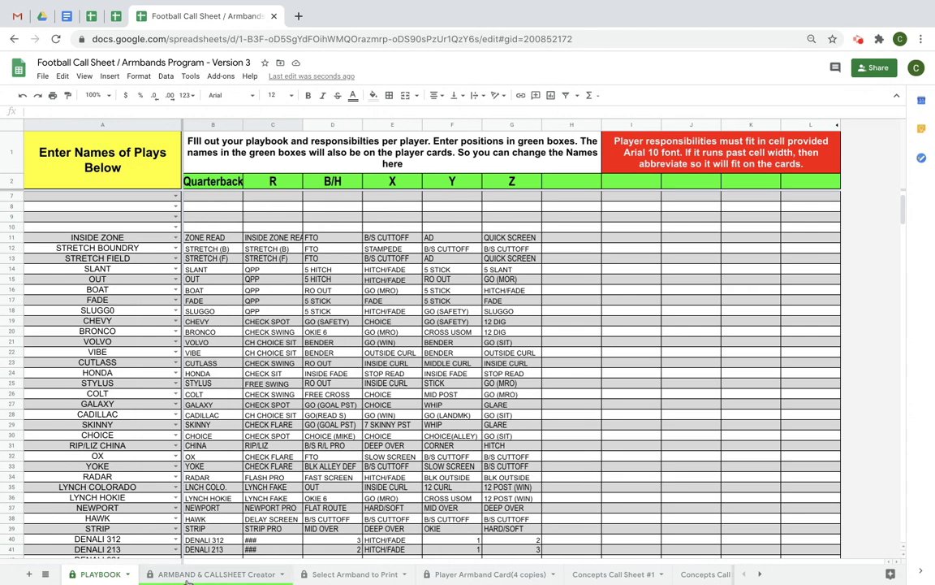
pyautogui.click(213, 574)
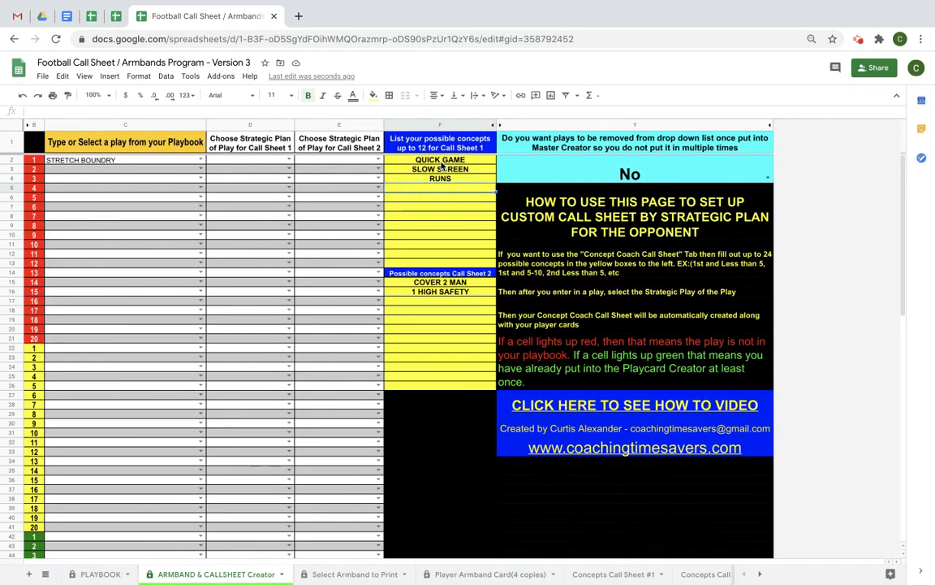
# Step: Assign RUNS as the Call Sheet 1 strategic plan for STRETCH BOUNDRY at red number 1
pyautogui.click(439, 249)
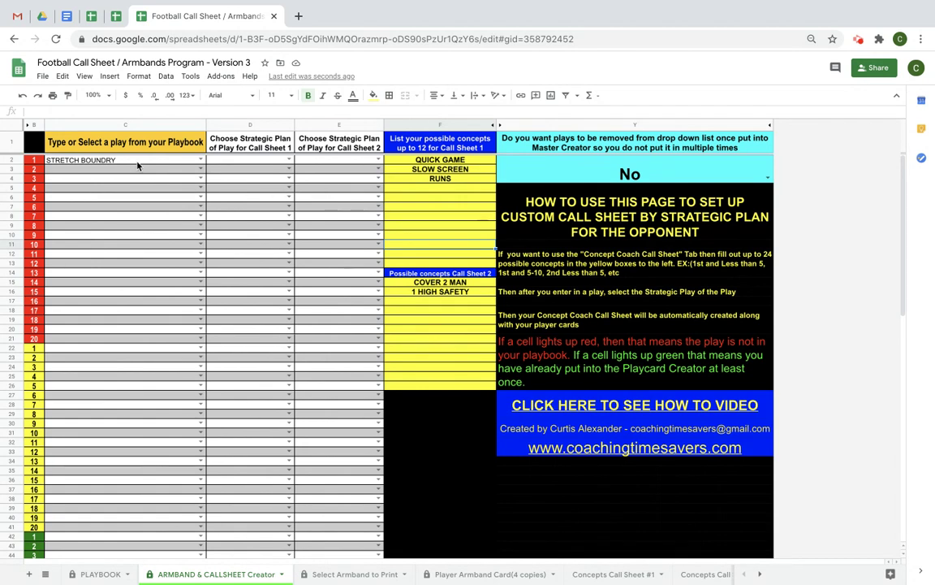
pyautogui.click(289, 161)
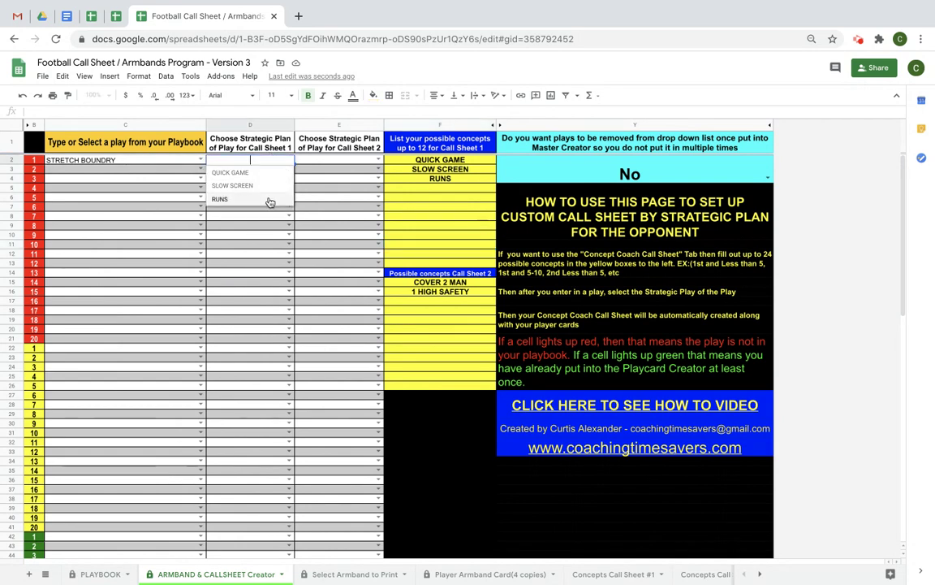
pyautogui.click(270, 200)
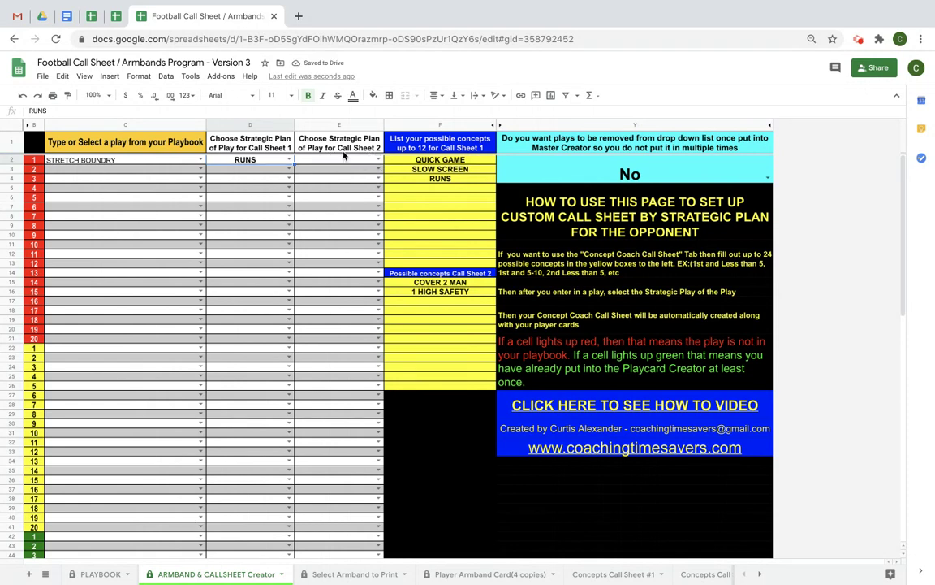
pyautogui.click(378, 159)
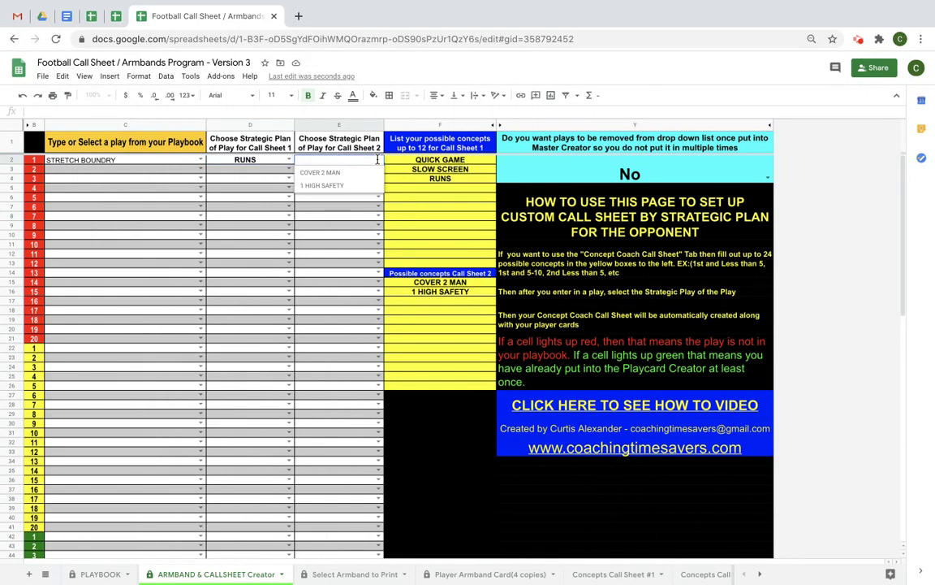
pyautogui.click(355, 209)
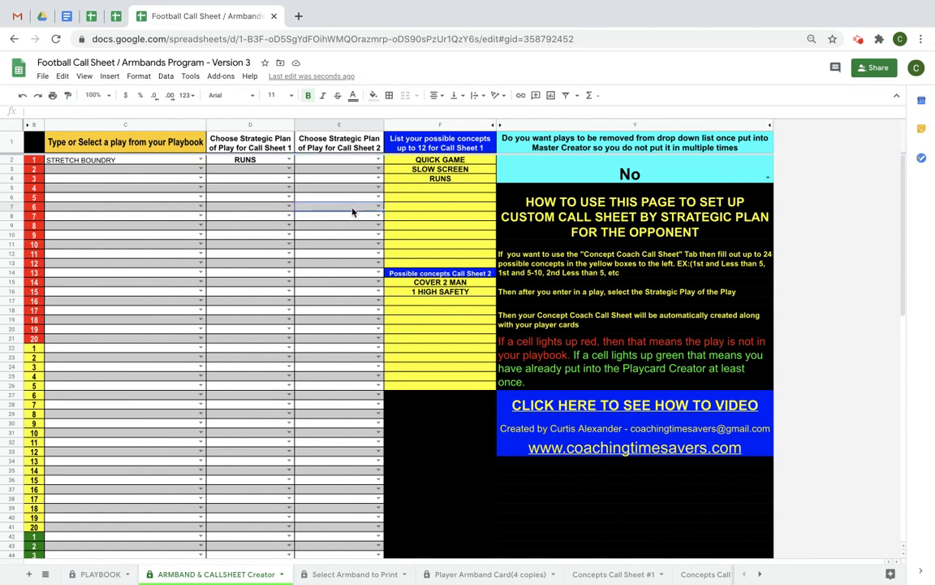
pyautogui.click(377, 159)
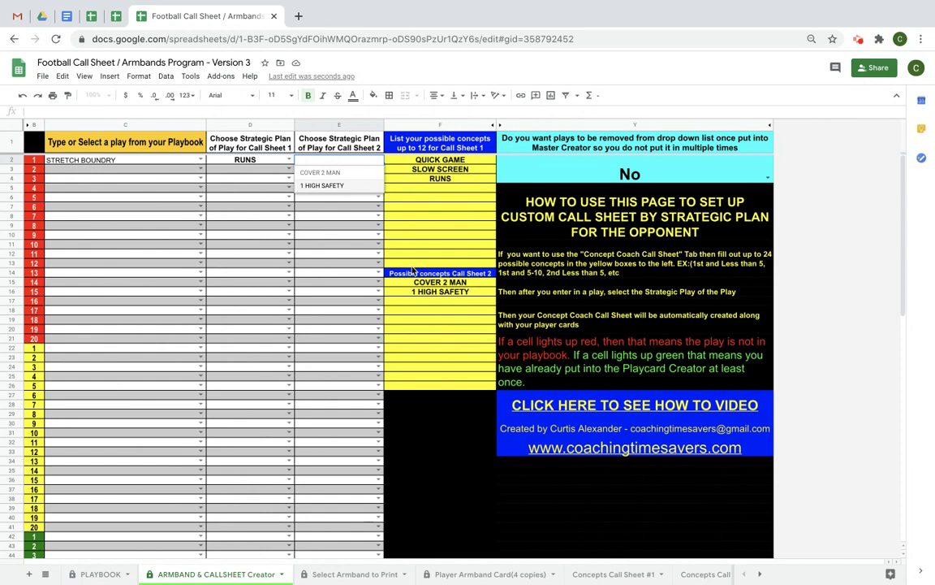
# Step: Add "1st down and 10" as the third concept for Call Sheet 2 and assign it to STRETCH BOUNDRY at red number 1
pyautogui.click(418, 302)
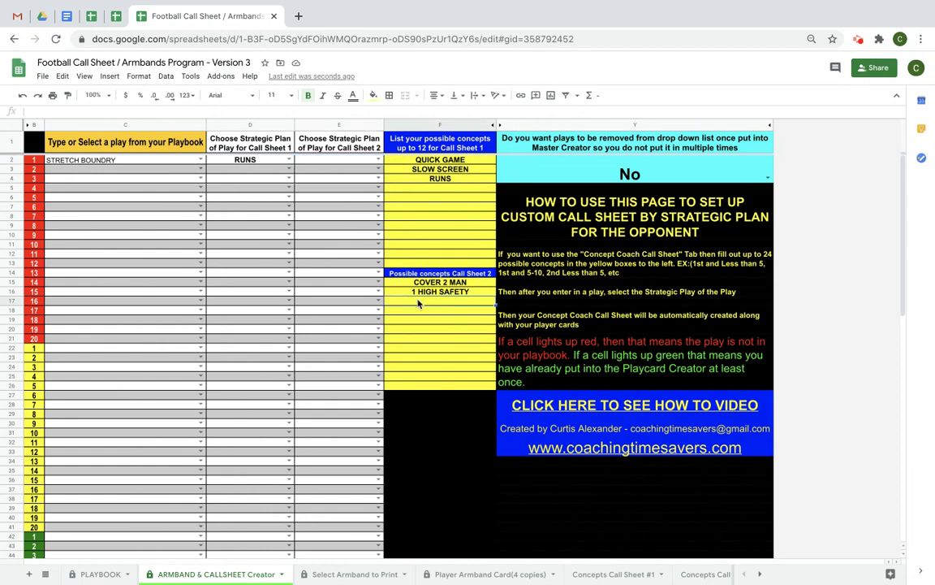
pyautogui.write('1st dow')
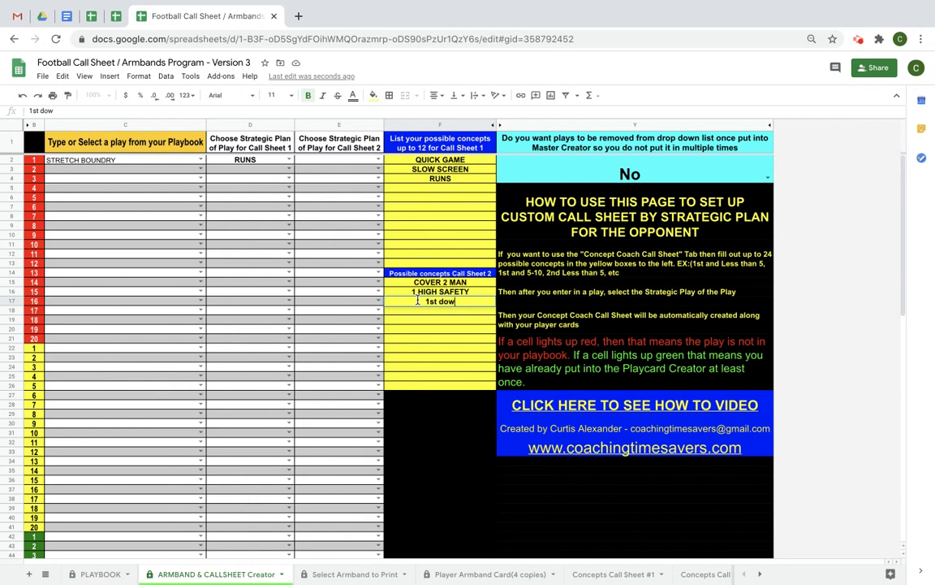
pyautogui.write('n ad')
pyautogui.write('d')
pyautogui.write(' 10')
pyautogui.click(376, 160)
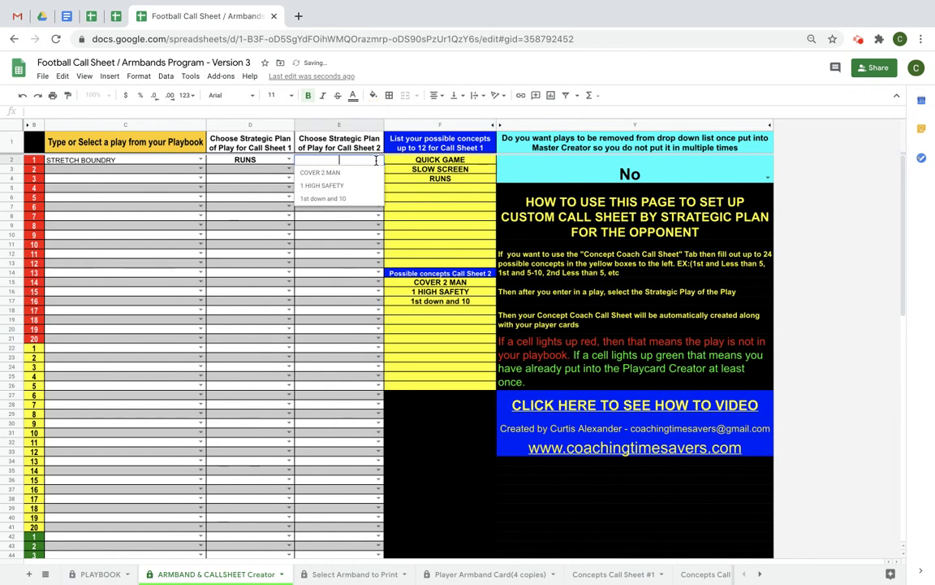
pyautogui.click(355, 198)
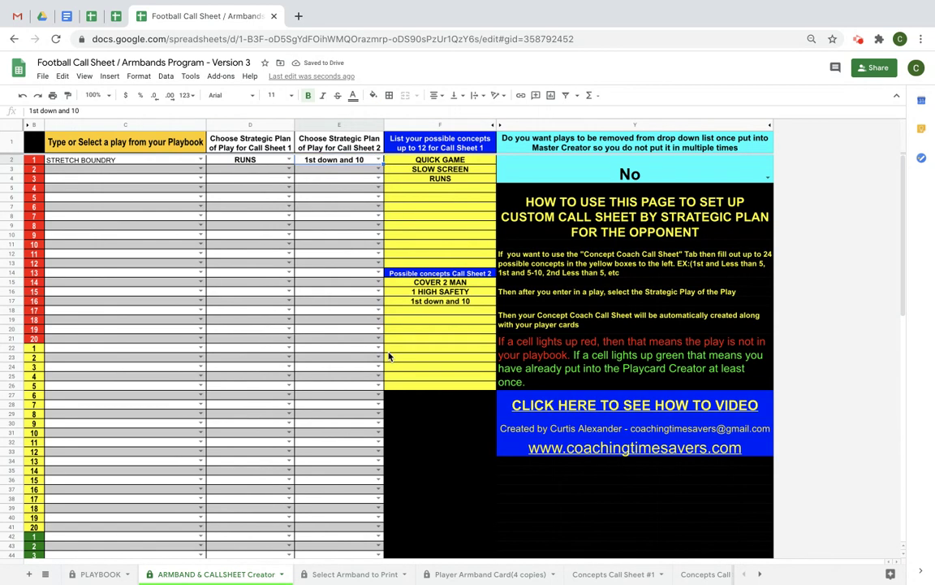
# Step: Check where STRETCH BOUNDRY is listed on Concepts Call Sheet #1 and Concepts Call Sheet #2
pyautogui.click(601, 578)
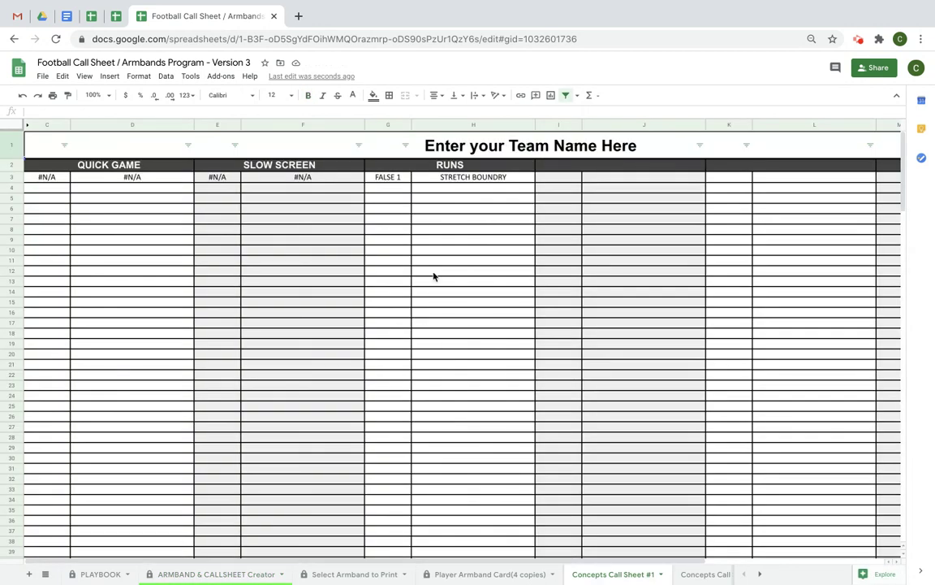
pyautogui.click(696, 575)
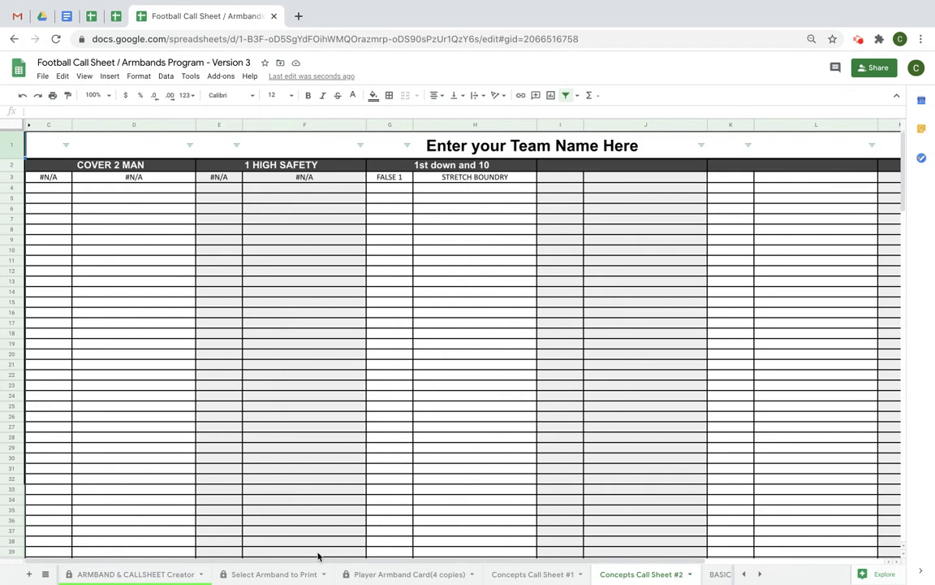
# Step: Choose INSIDE ZONE as the play for red number 2 on the ARMBAND & CALLSHEET Creator sheet
pyautogui.click(154, 576)
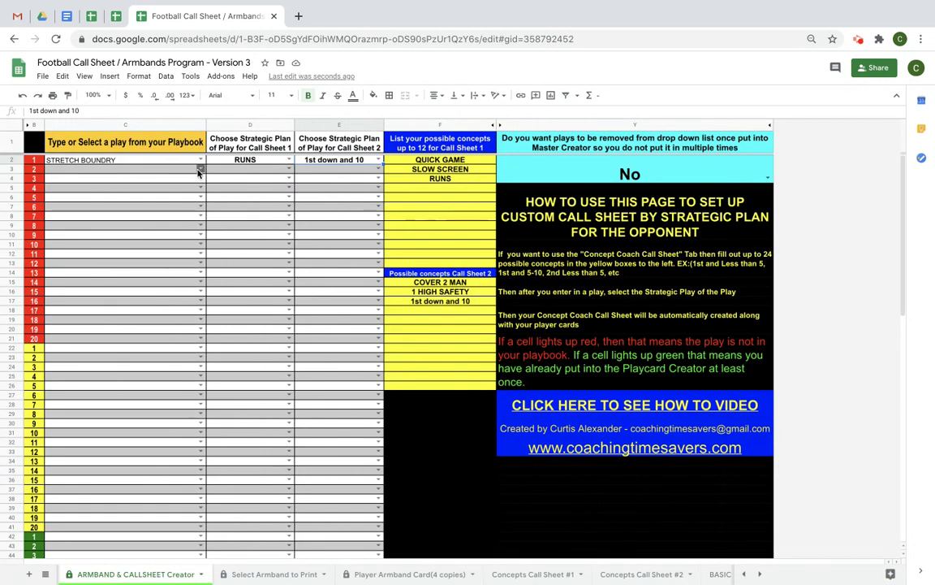
pyautogui.click(199, 170)
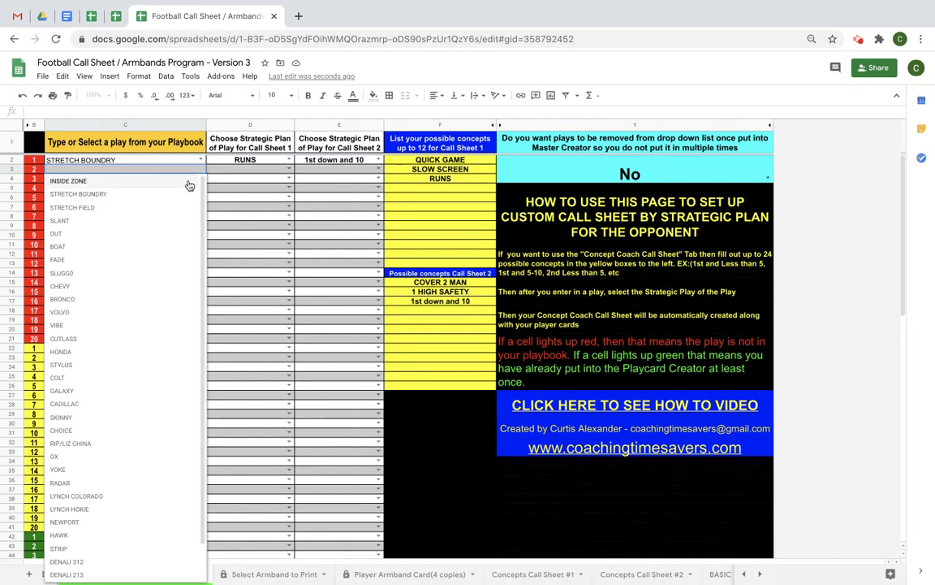
pyautogui.click(185, 183)
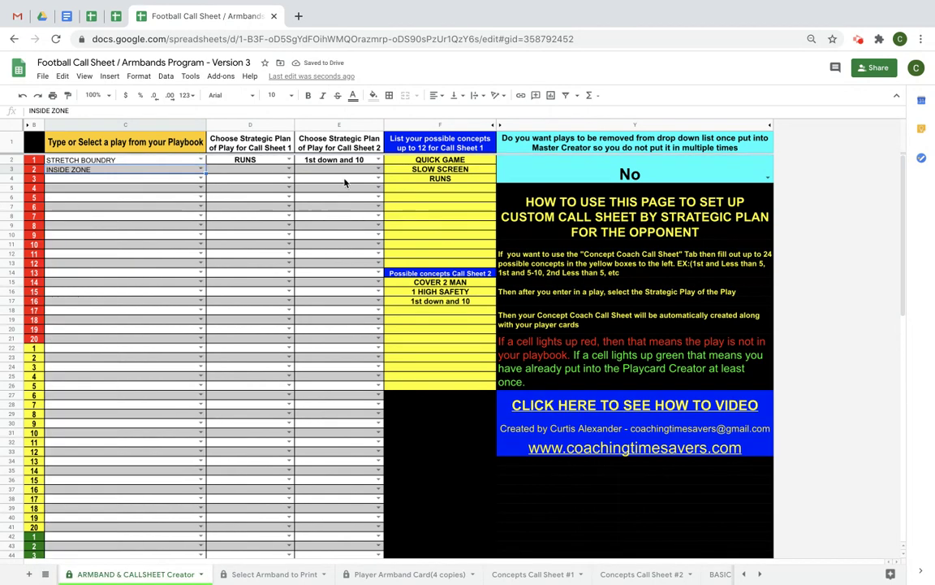
# Step: Set the removal of used plays from the drop-down list to Yes and examine the plays offered for red number 3
pyautogui.click(767, 178)
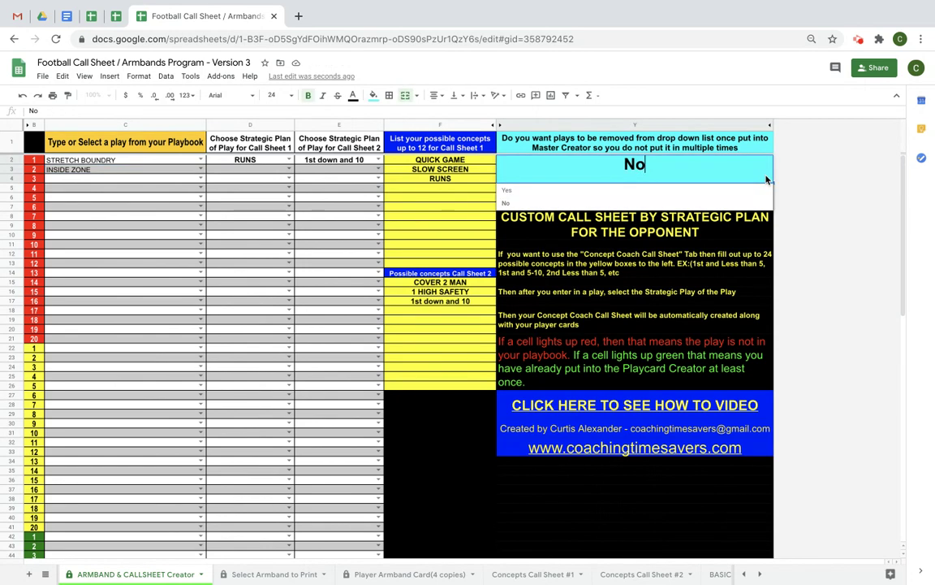
pyautogui.click(721, 190)
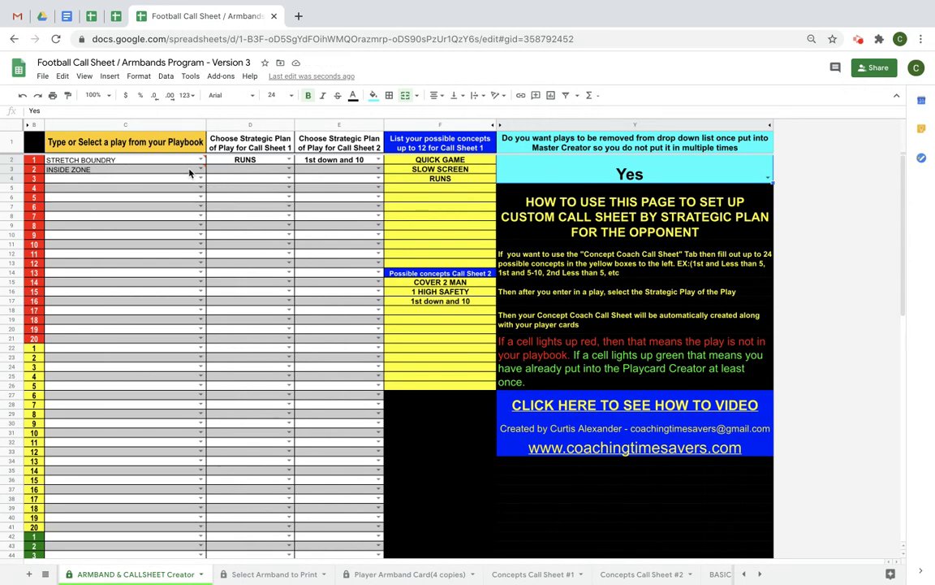
pyautogui.moveTo(192, 170)
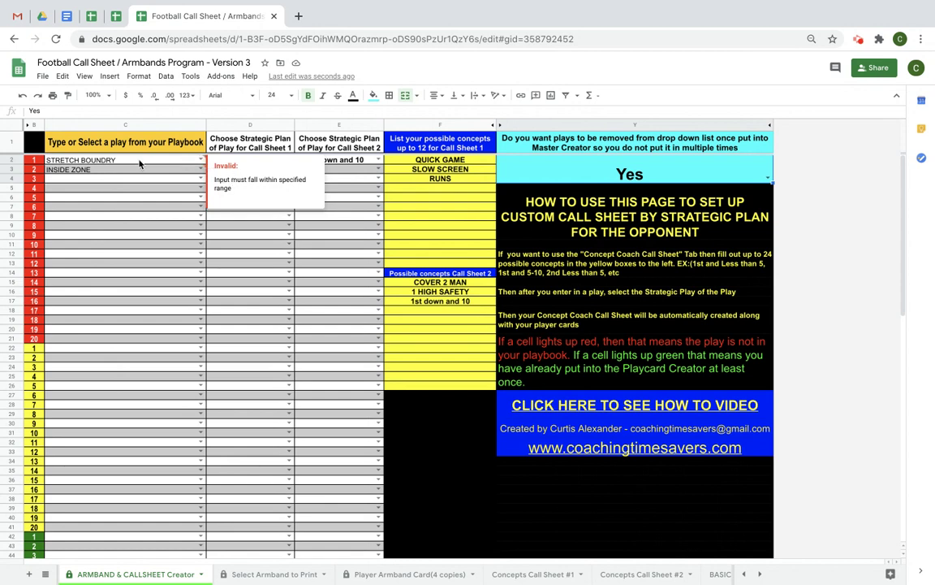
pyautogui.click(160, 195)
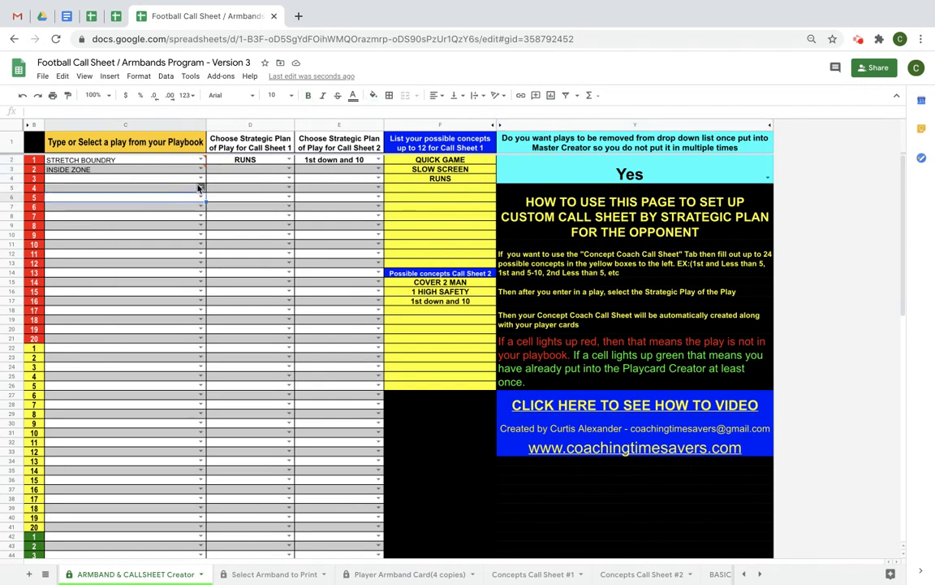
pyautogui.click(201, 179)
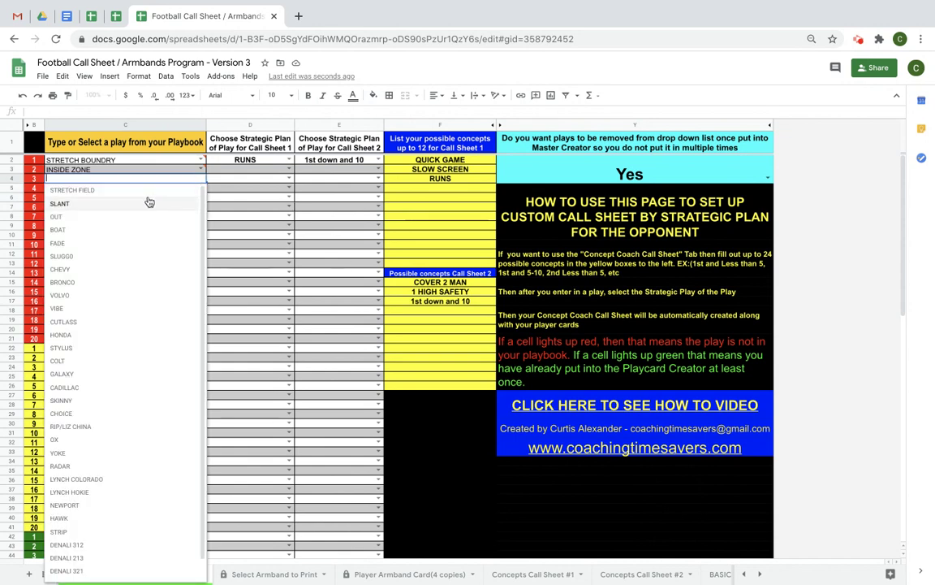
pyautogui.scroll(-1, 124, 421)
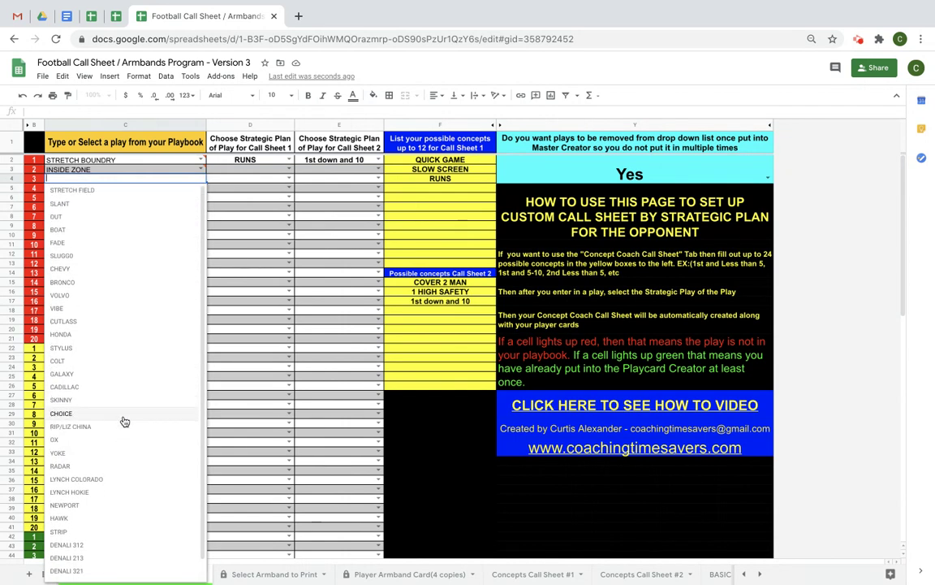
pyautogui.scroll(1, 133, 258)
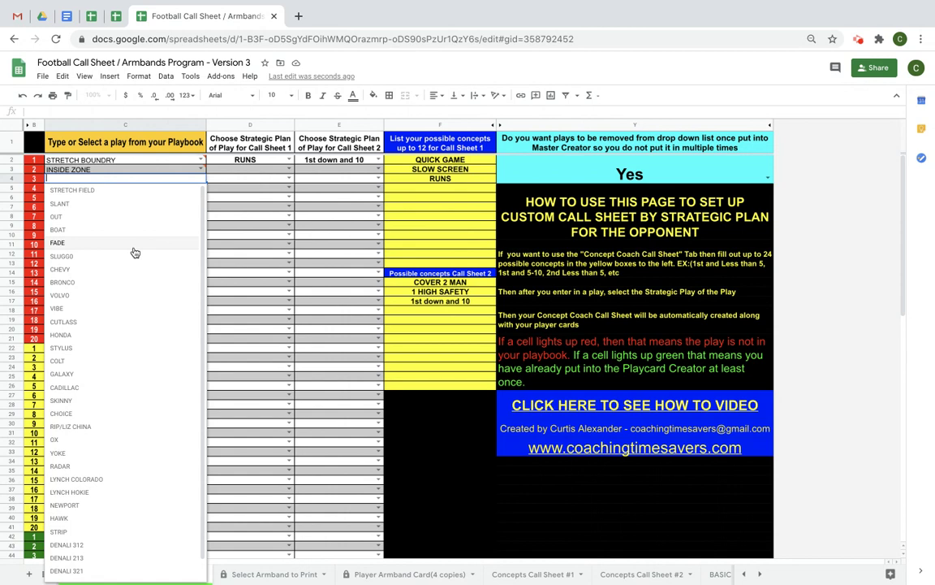
pyautogui.click(238, 198)
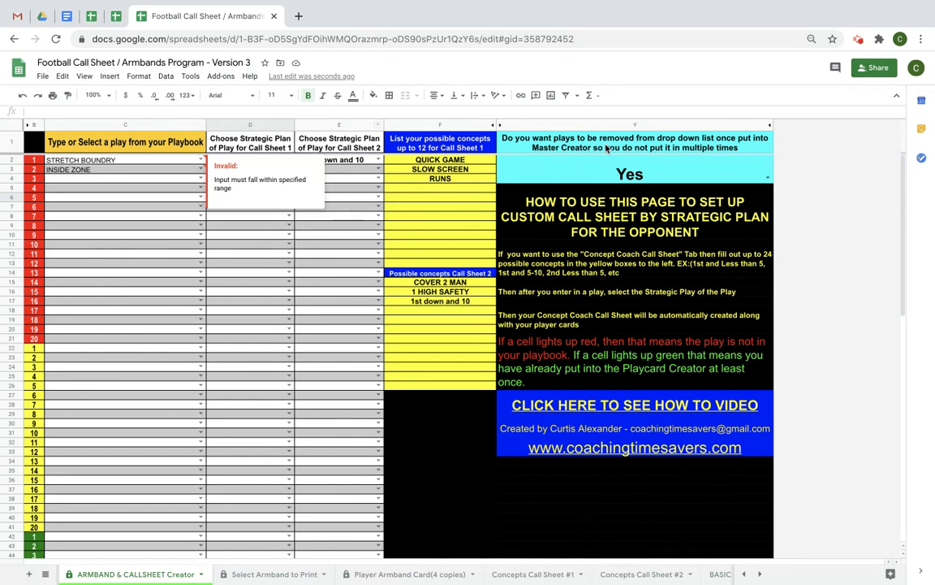
# Step: Set the removal of used plays to No and choose STRETCH BOUNDRY as the play for red number 3
pyautogui.doubleClick(690, 158)
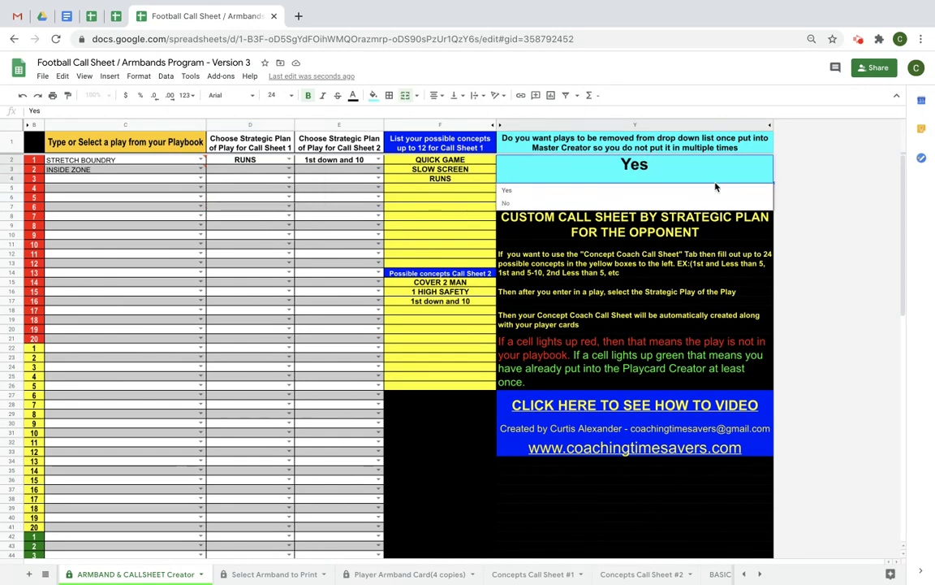
pyautogui.click(703, 205)
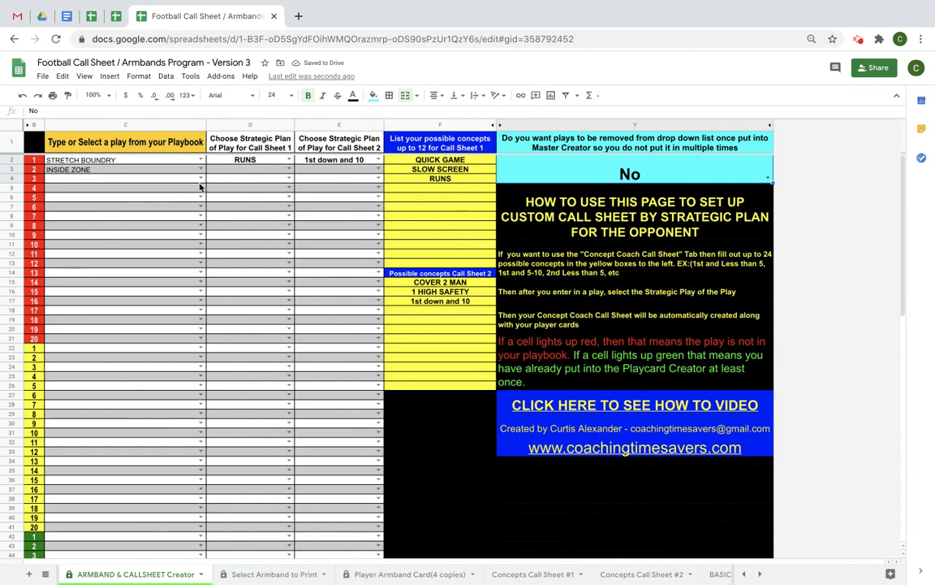
pyautogui.click(200, 179)
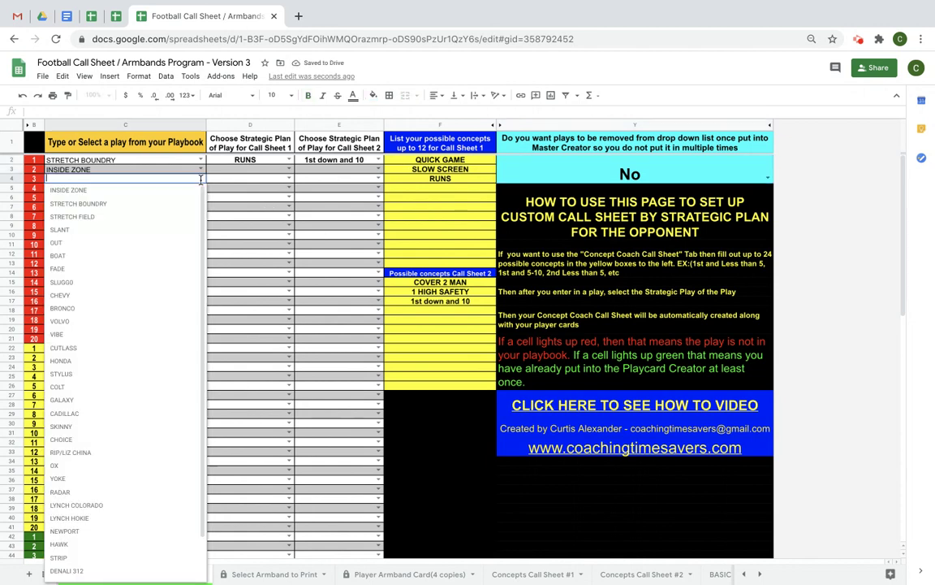
pyautogui.click(162, 204)
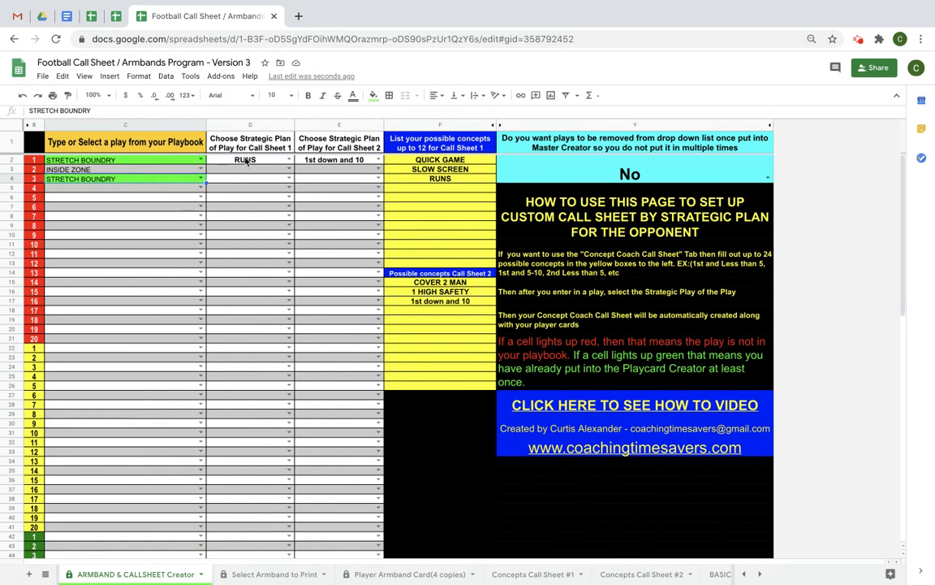
# Step: Assign QUICK GAME as red number 3's Call Sheet 1 strategic plan and view the entry on Concepts Call Sheet #1
pyautogui.click(288, 178)
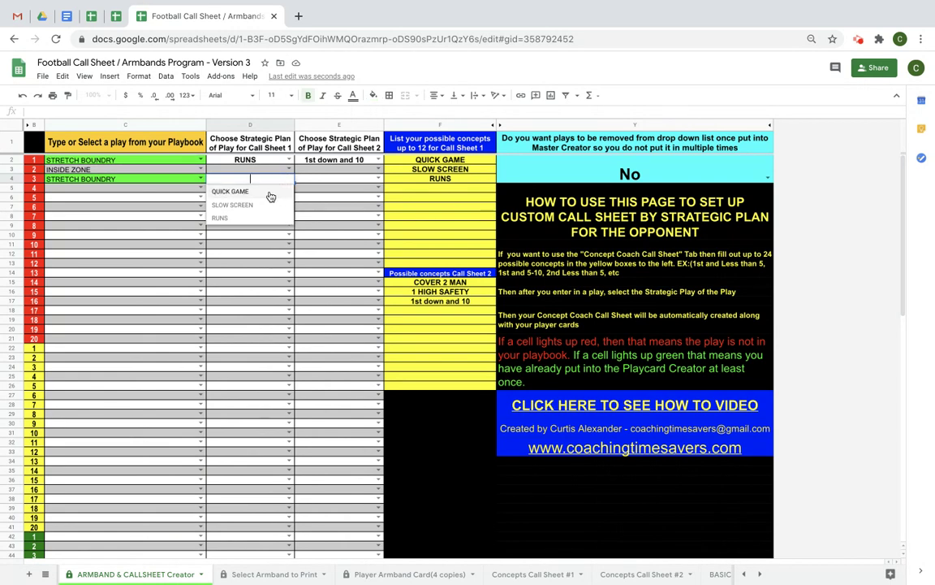
pyautogui.click(235, 192)
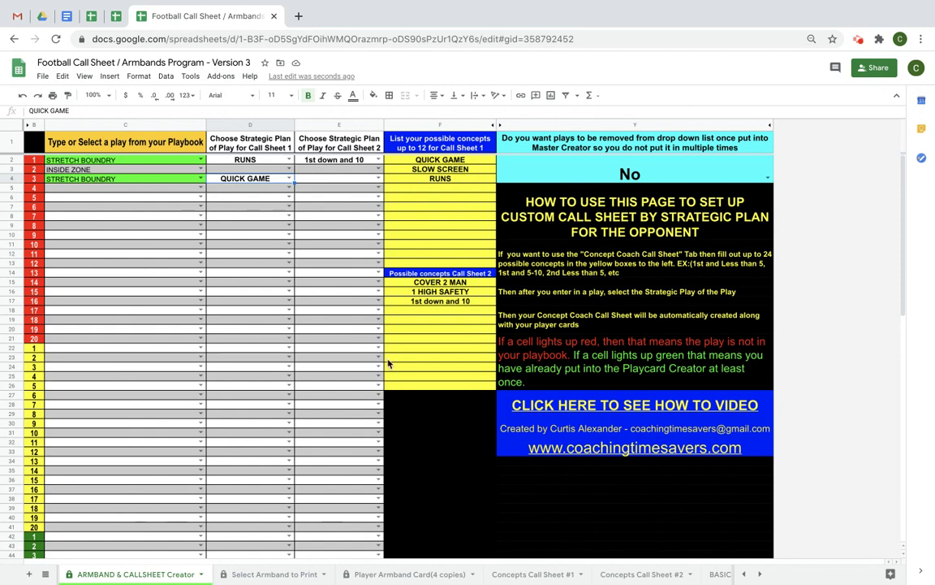
pyautogui.click(544, 575)
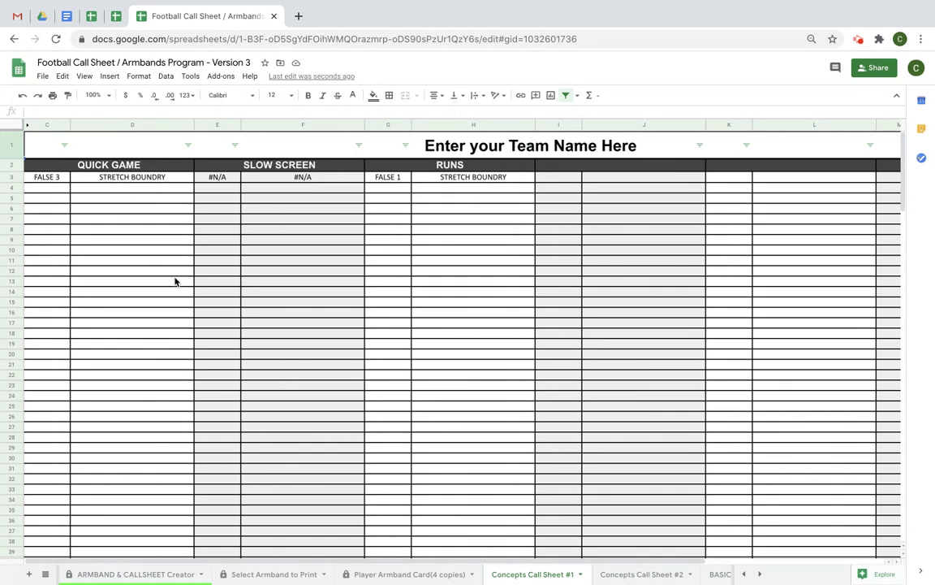
# Step: Clear the plays and strategic plans for red numbers 1 to 3 and both possible-concepts lists on the ARMBAND & CALLSHEET Creator sheet
pyautogui.click(135, 573)
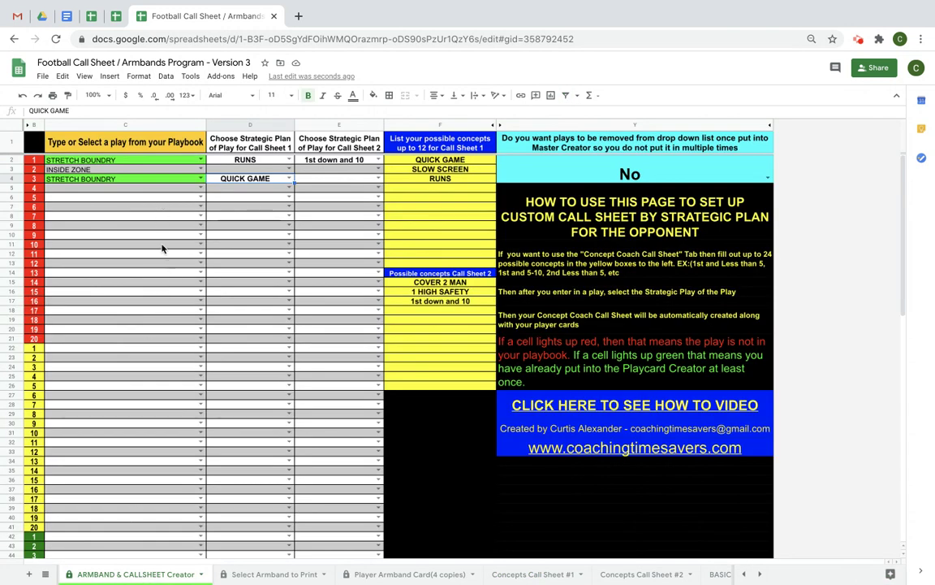
pyautogui.moveTo(154, 160); pyautogui.dragTo(309, 179)
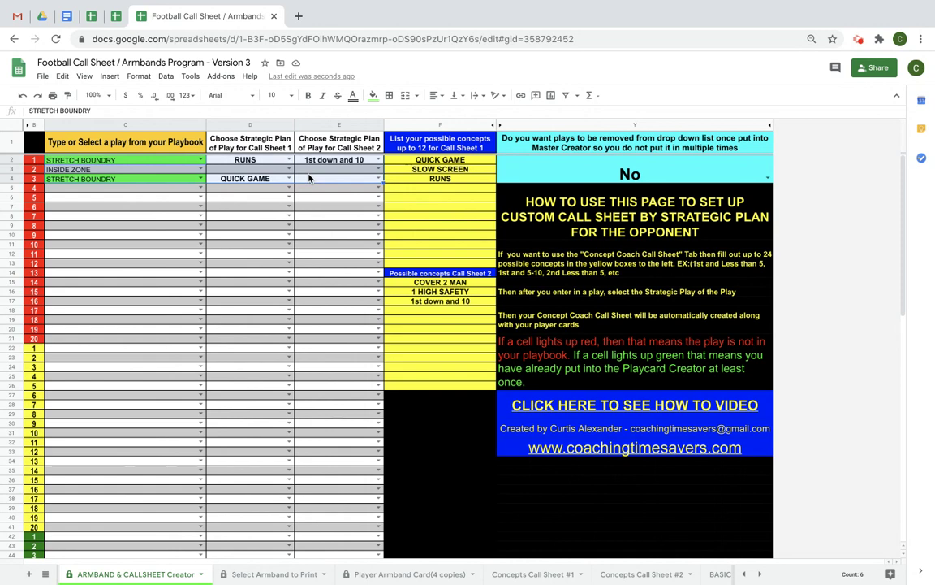
pyautogui.press('Delete')
pyautogui.moveTo(398, 159); pyautogui.dragTo(398, 187)
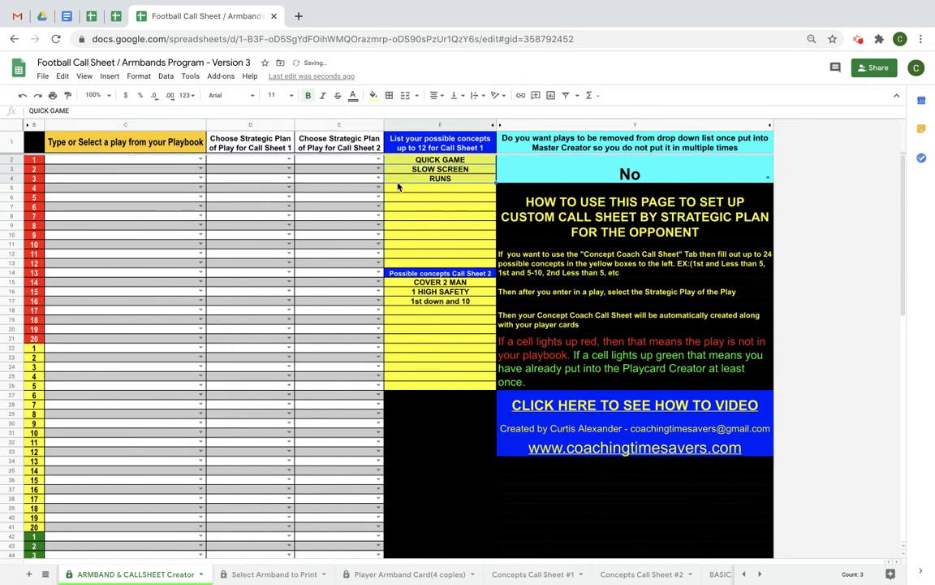
pyautogui.press('Delete')
pyautogui.moveTo(412, 283); pyautogui.dragTo(413, 303)
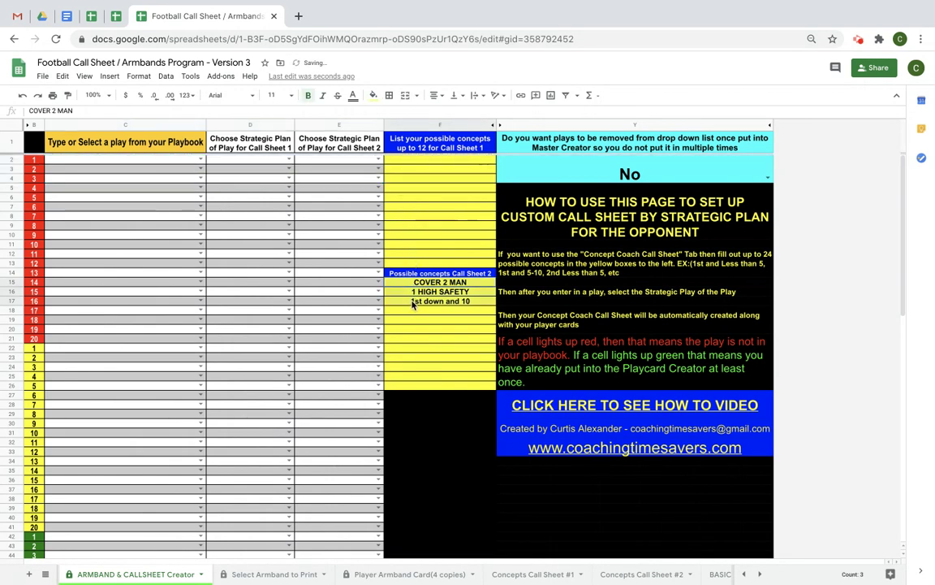
pyautogui.press('Delete')
# Step: Paste the copied plays, strategic plans and concept lists starting at red number 1's play cell and review the filled armband list
pyautogui.click(106, 163)
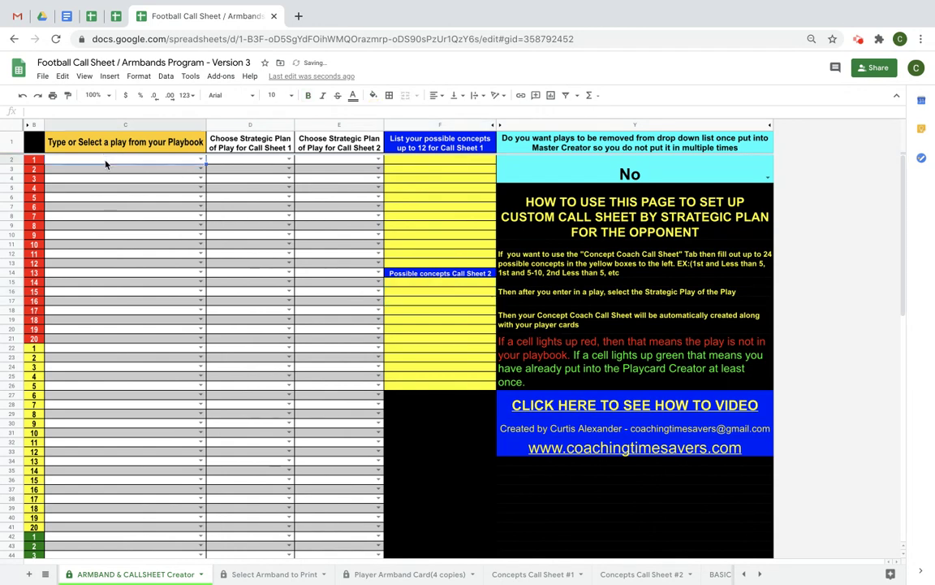
pyautogui.hotkey('ctrl', 'v')
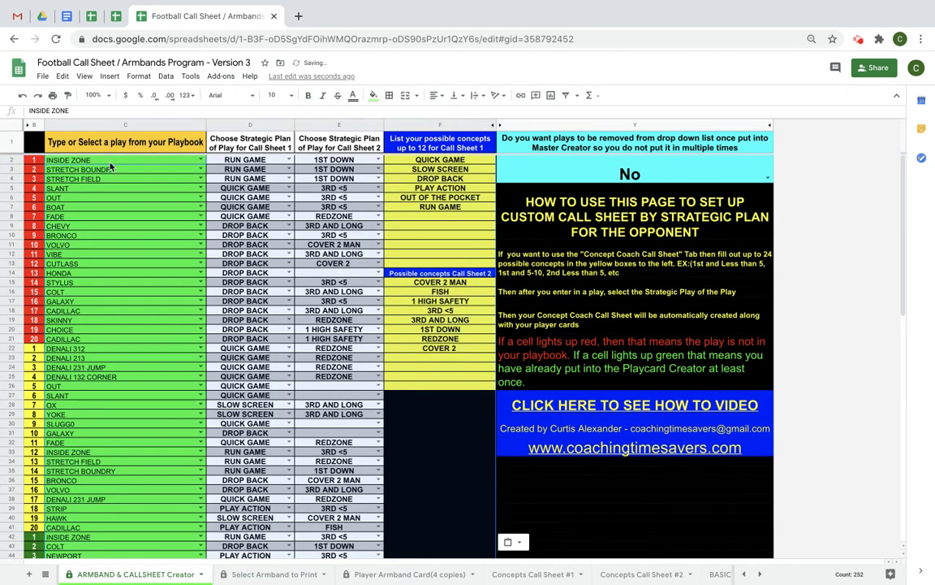
pyautogui.click(119, 265)
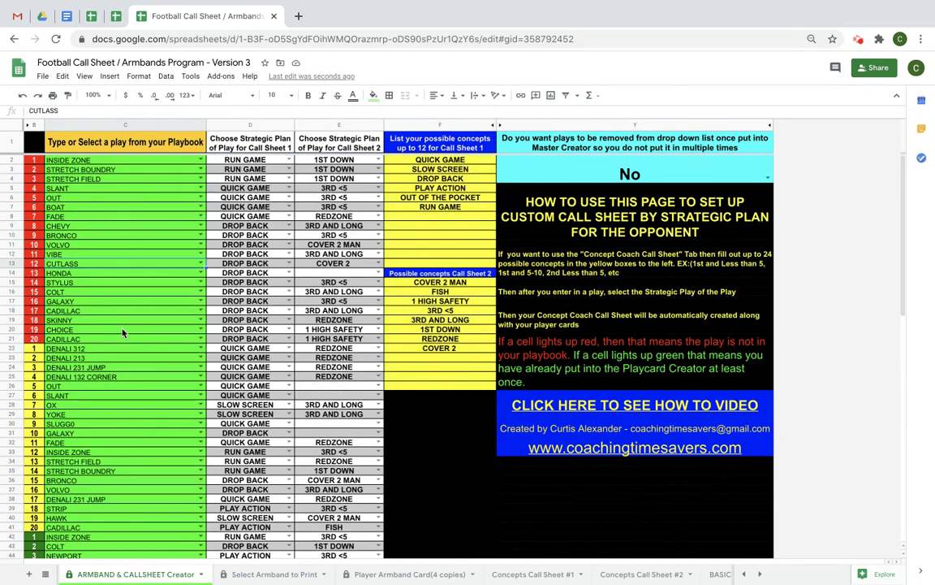
pyautogui.scroll(-5, 123, 333)
pyautogui.scroll(-3, 122, 333)
pyautogui.scroll(-2, 95, 490)
pyautogui.scroll(-3, 111, 465)
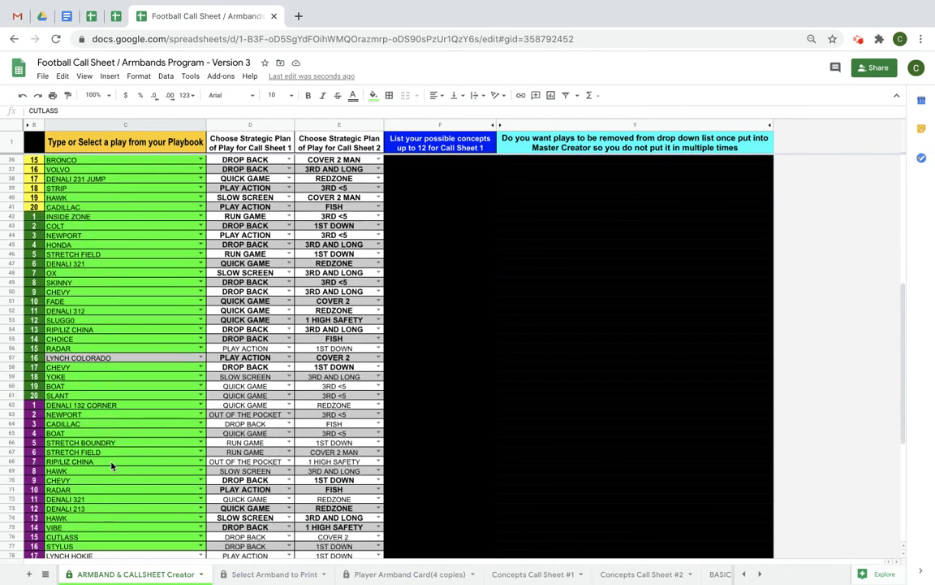
pyautogui.scroll(-2, 111, 465)
pyautogui.scroll(-2, 112, 464)
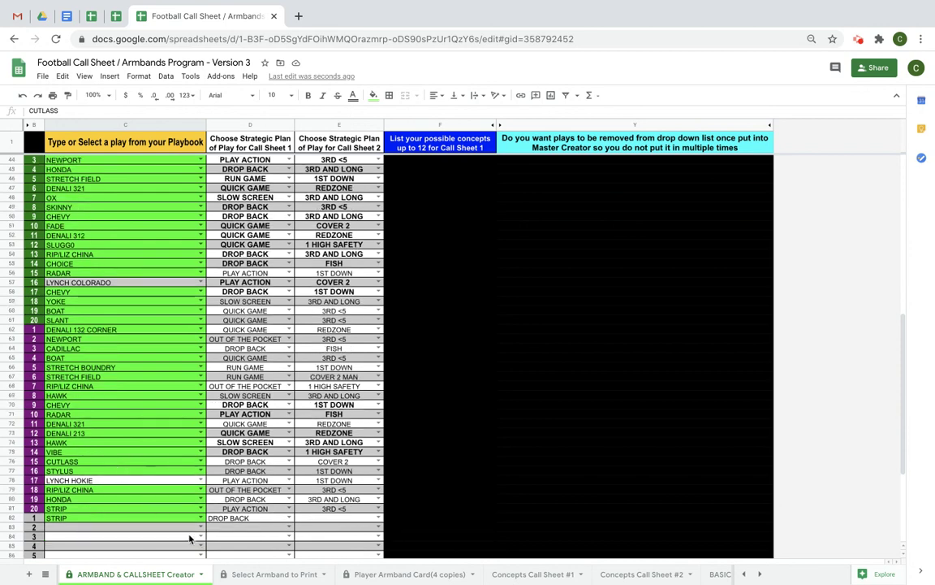
# Step: Try LYNCH COLORADO as the play for gray number 2, using a search for "ly", and clear the cell again
pyautogui.click(182, 529)
pyautogui.write('ly')
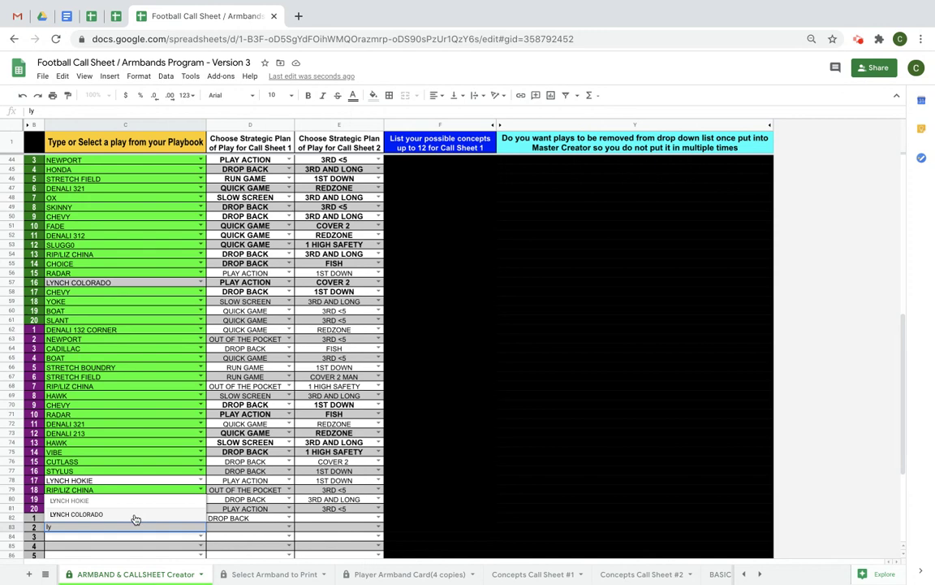
pyautogui.click(135, 520)
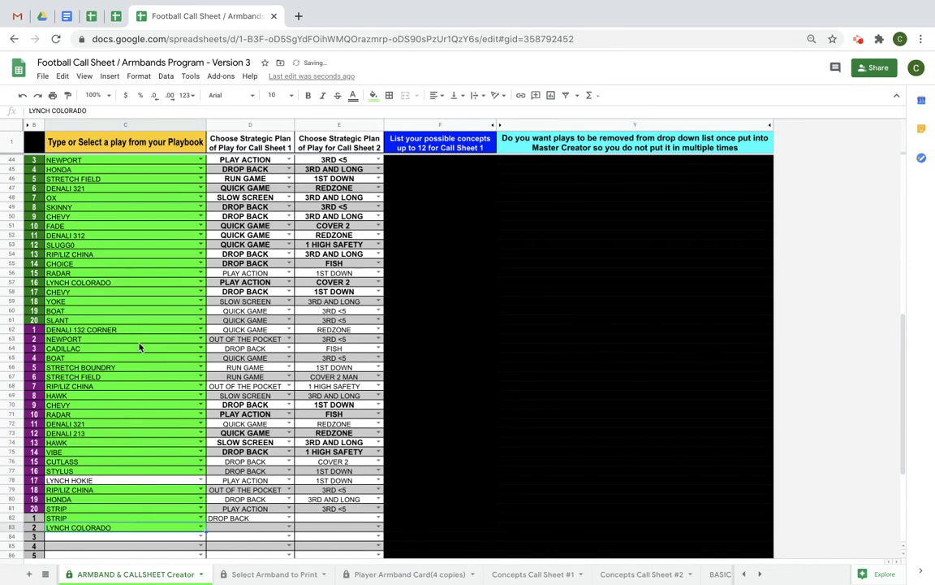
pyautogui.press('Delete')
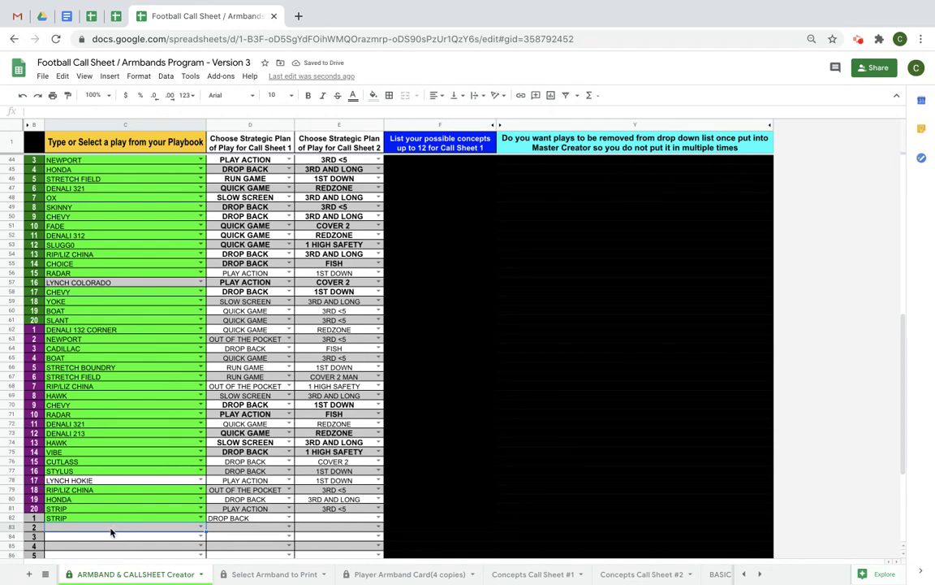
# Step: Try "PLay 2" as the play for gray number 2 and compare it with the play names on the PLAYBOOK sheet
pyautogui.write('PLay ')
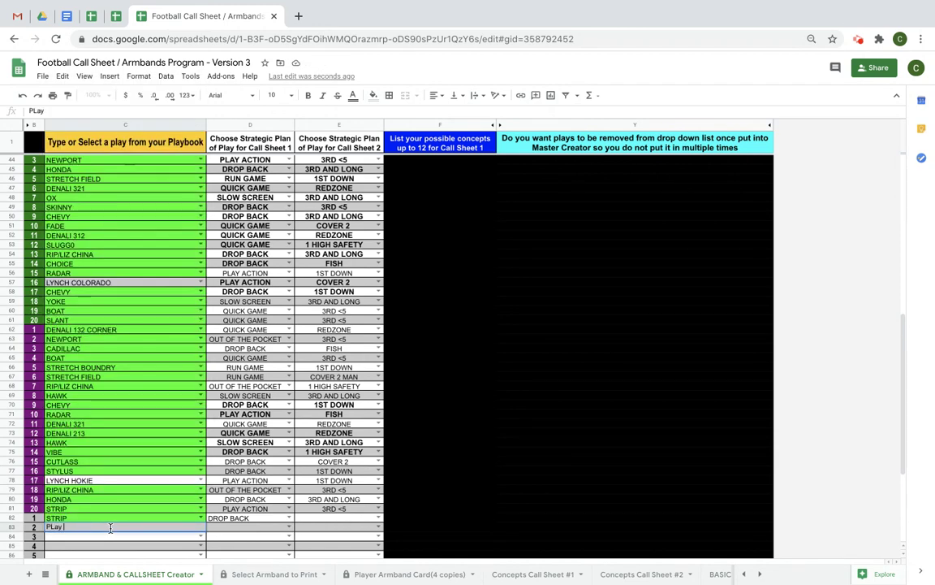
pyautogui.write('2')
pyautogui.press('Return')
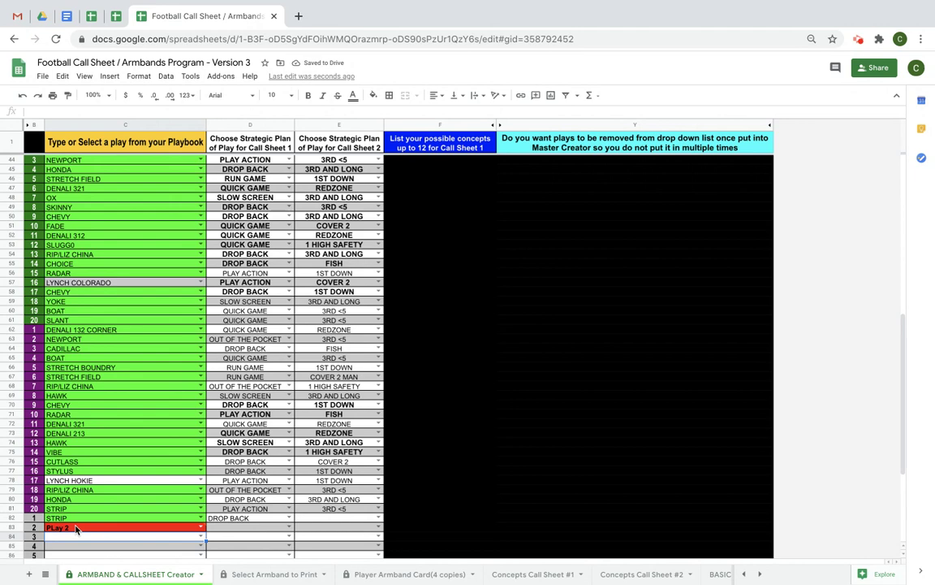
pyautogui.moveTo(75, 530)
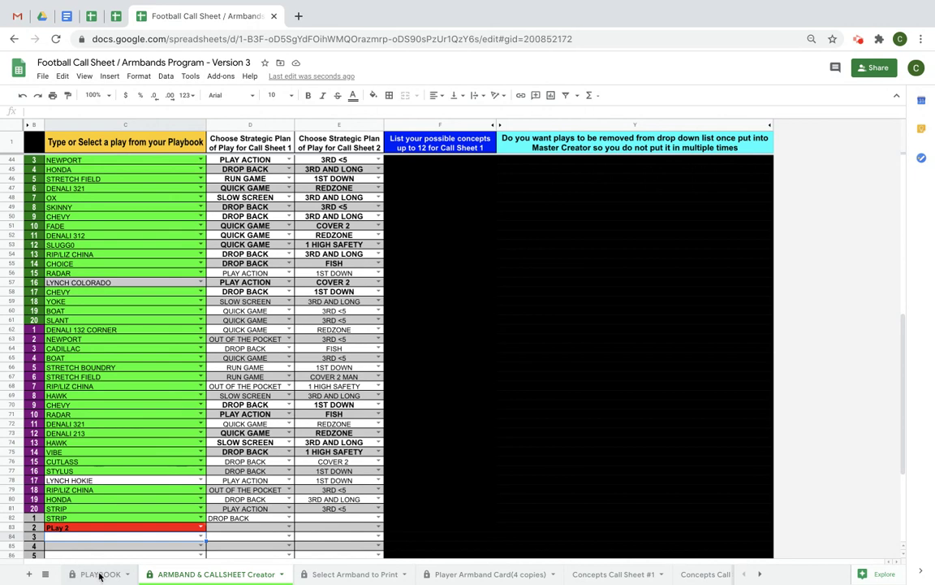
pyautogui.click(99, 574)
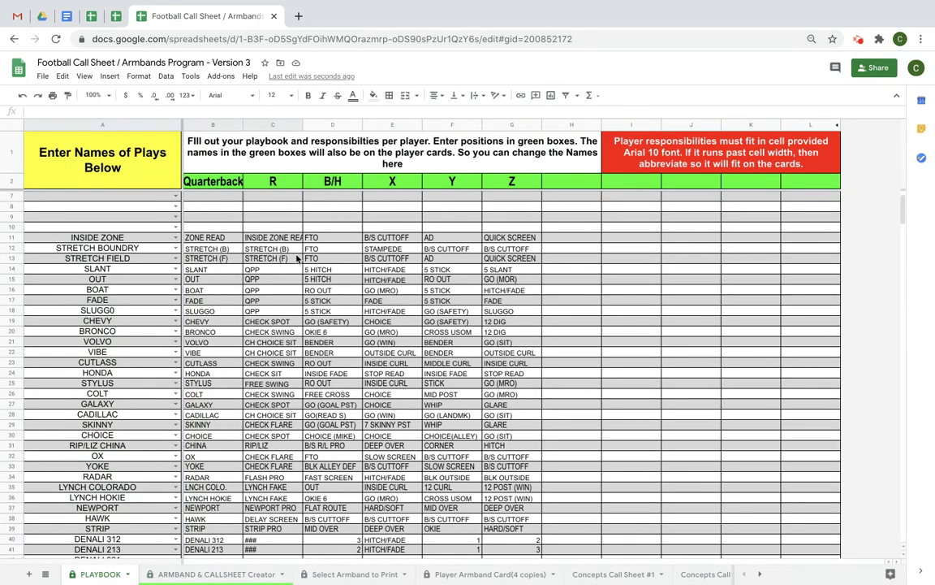
pyautogui.click(207, 573)
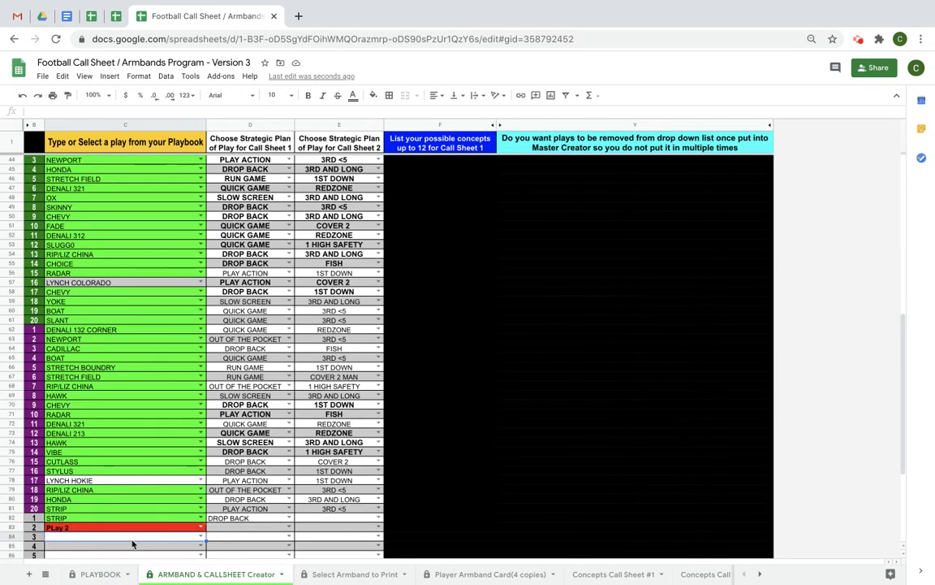
# Step: Erase the "PLay 2" entry from gray number 2's play cell on the ARMBAND & CALLSHEET Creator sheet
pyautogui.doubleClick(126, 530)
pyautogui.press('BackSpace')
pyautogui.press('BackSpace')
pyautogui.press('BackSpace')
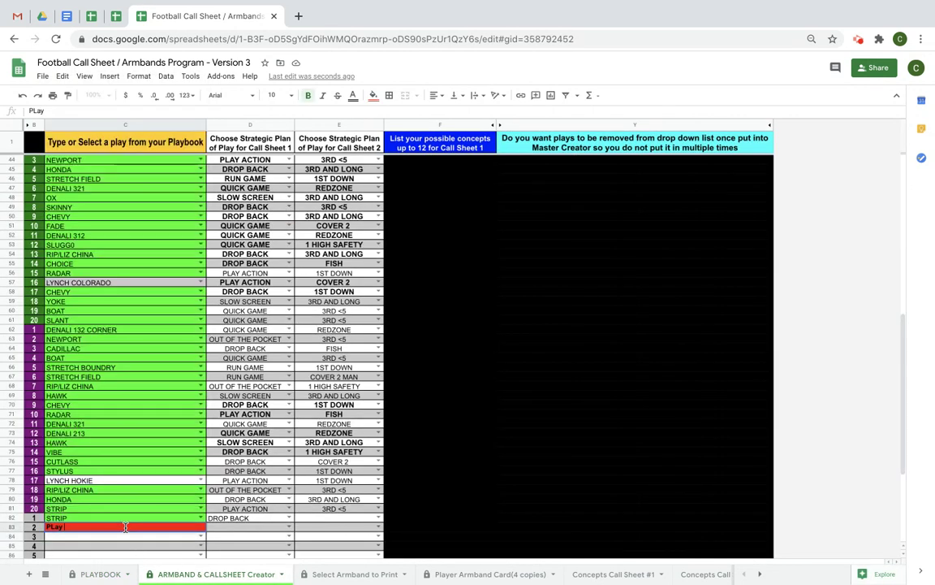
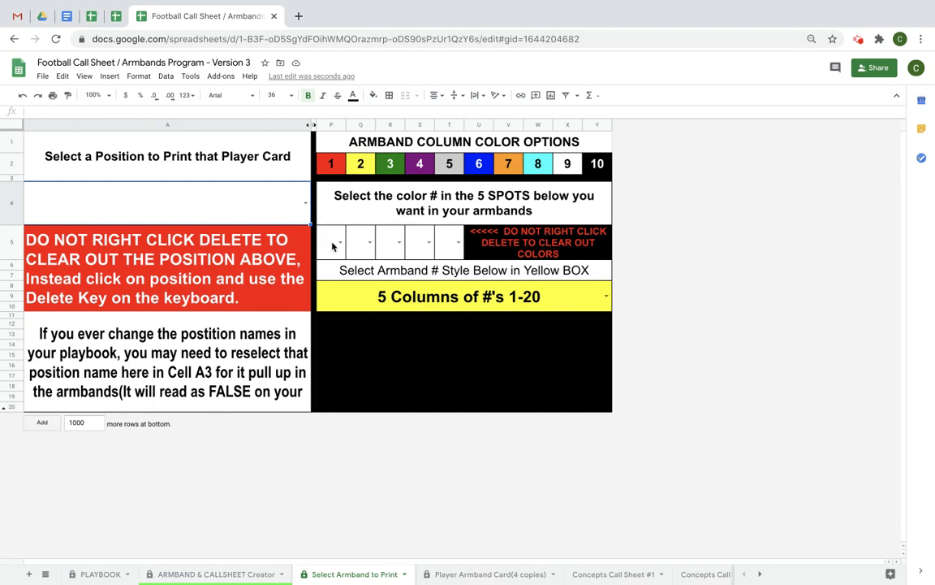
# Step: Select Quarterback as the position to print on the Select Armband to Print sheet and view the resulting player armband cards
pyautogui.click(466, 574)
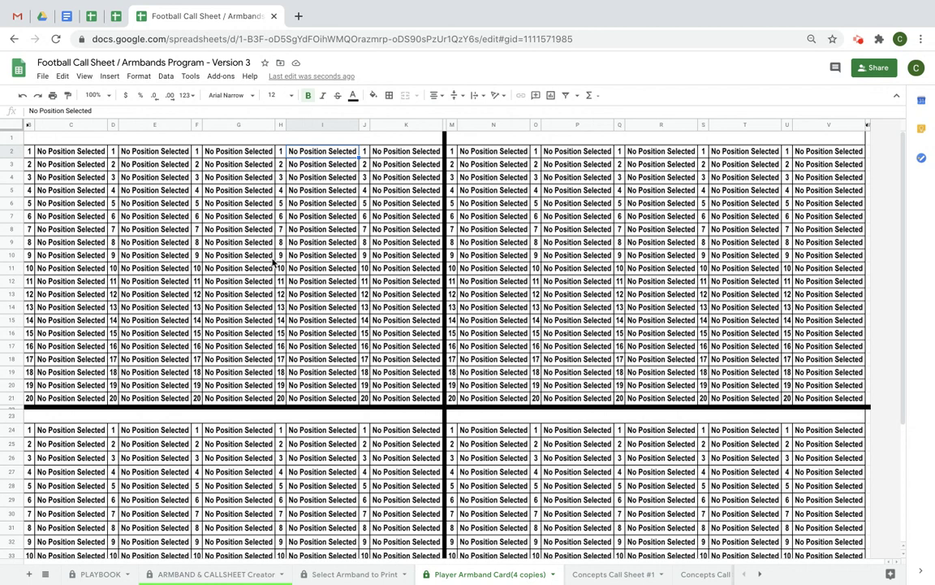
pyautogui.click(350, 574)
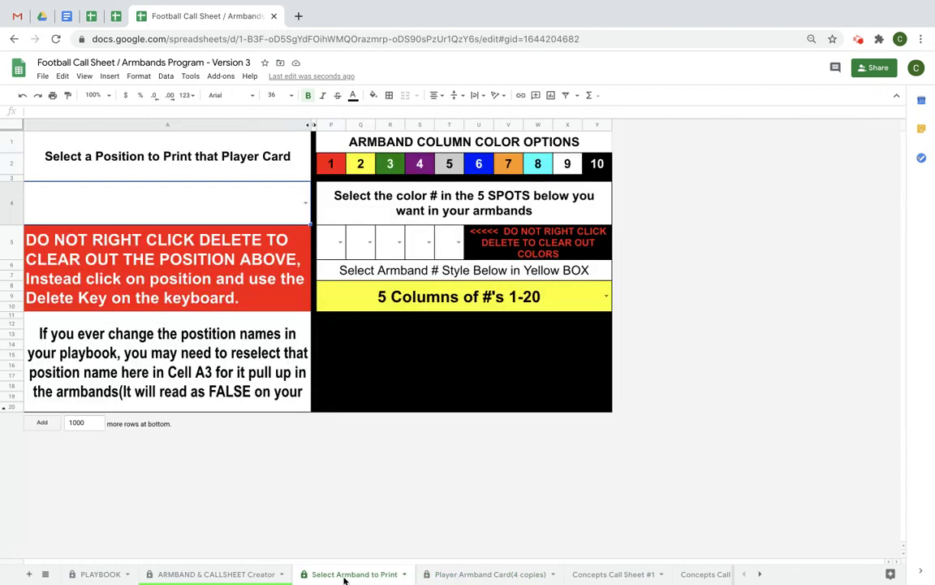
pyautogui.click(305, 202)
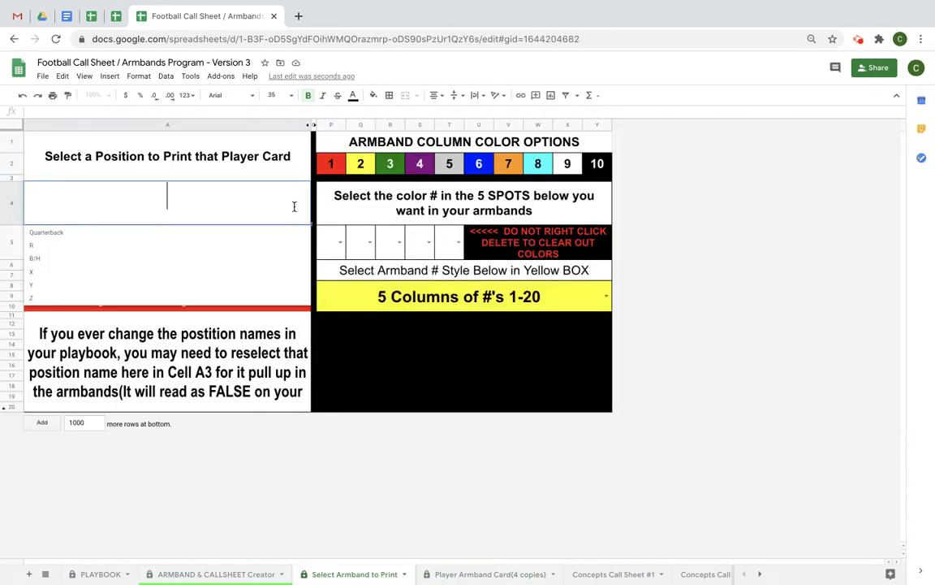
pyautogui.click(252, 236)
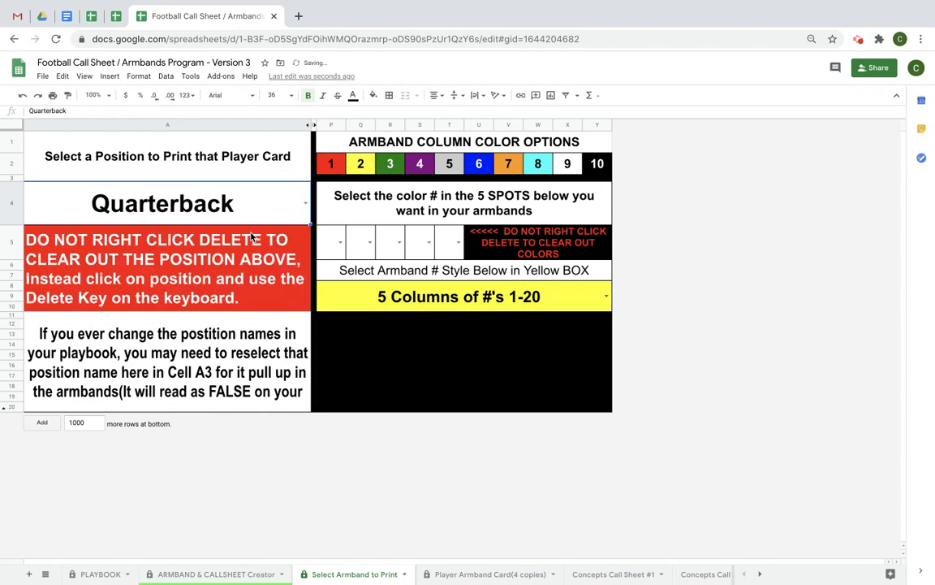
pyautogui.click(463, 573)
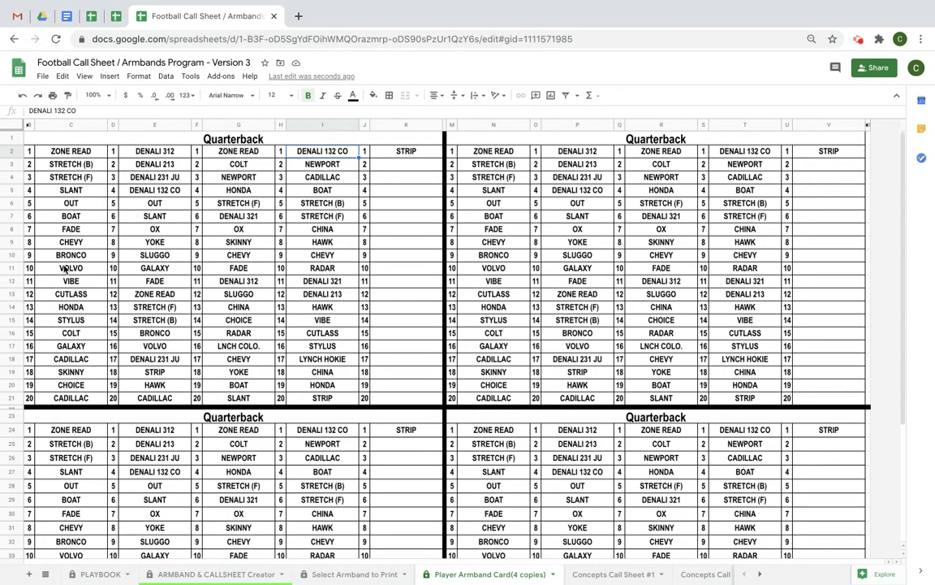
# Step: Set the five armband column colors to 6, 2, 4, 8 and 1 in order and view the colored quarterback cards
pyautogui.click(374, 578)
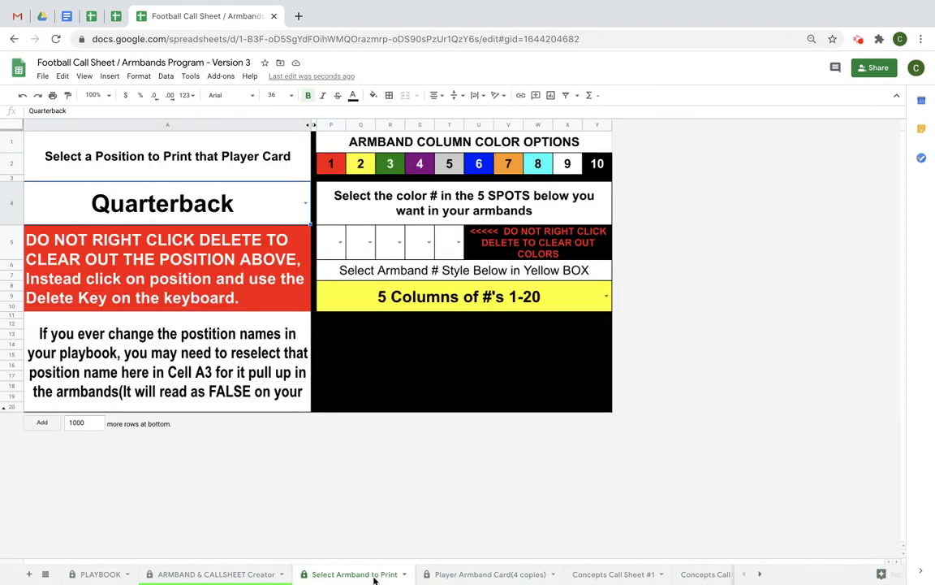
pyautogui.click(340, 244)
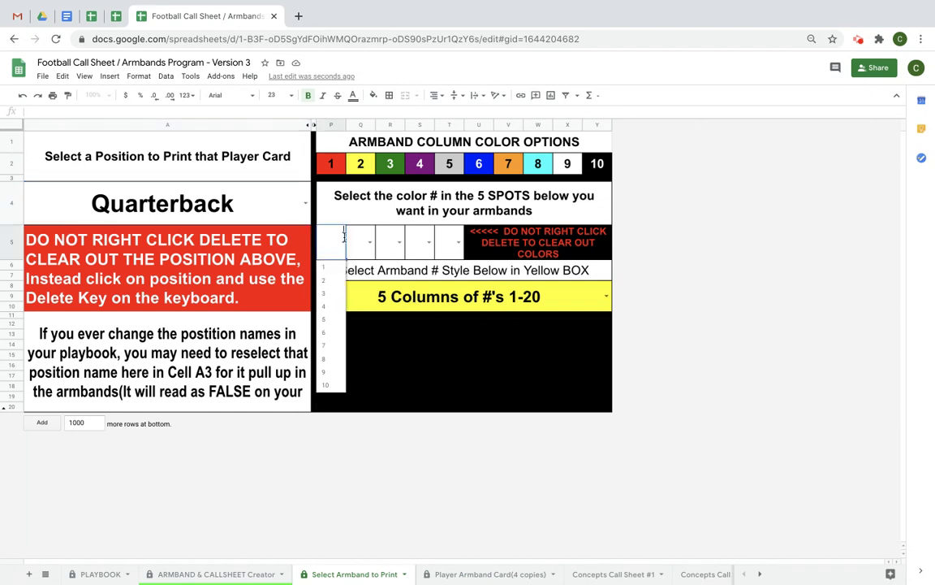
pyautogui.click(325, 333)
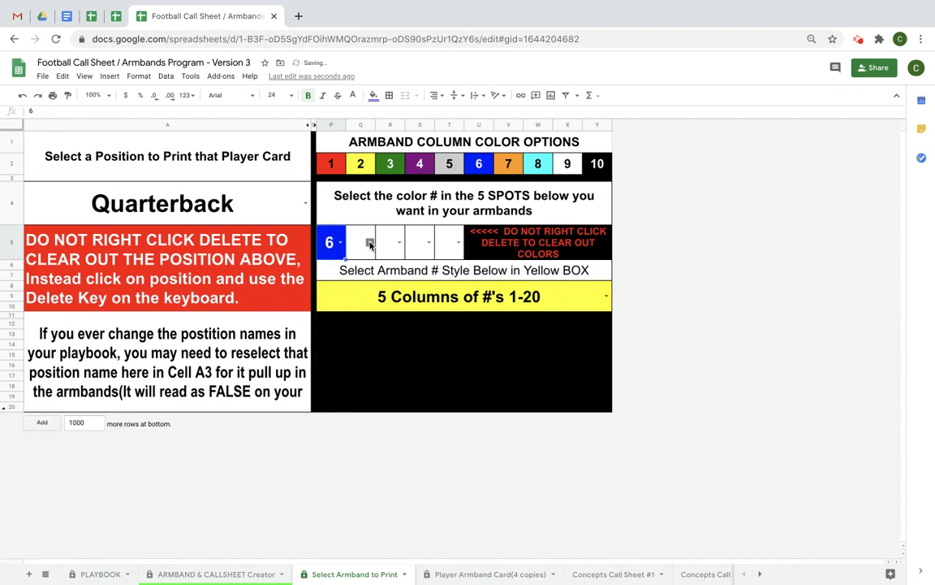
pyautogui.click(370, 244)
pyautogui.click(366, 289)
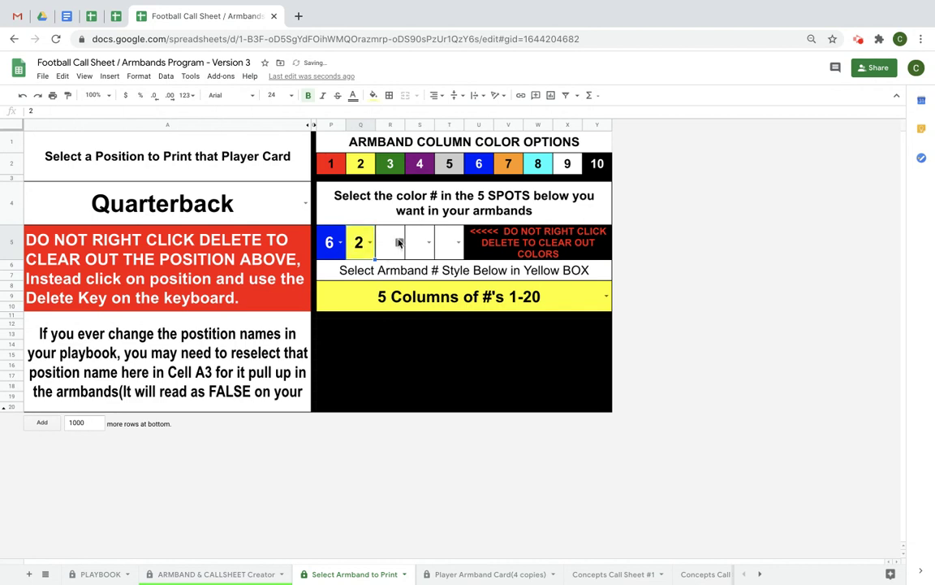
pyautogui.click(399, 241)
pyautogui.click(388, 311)
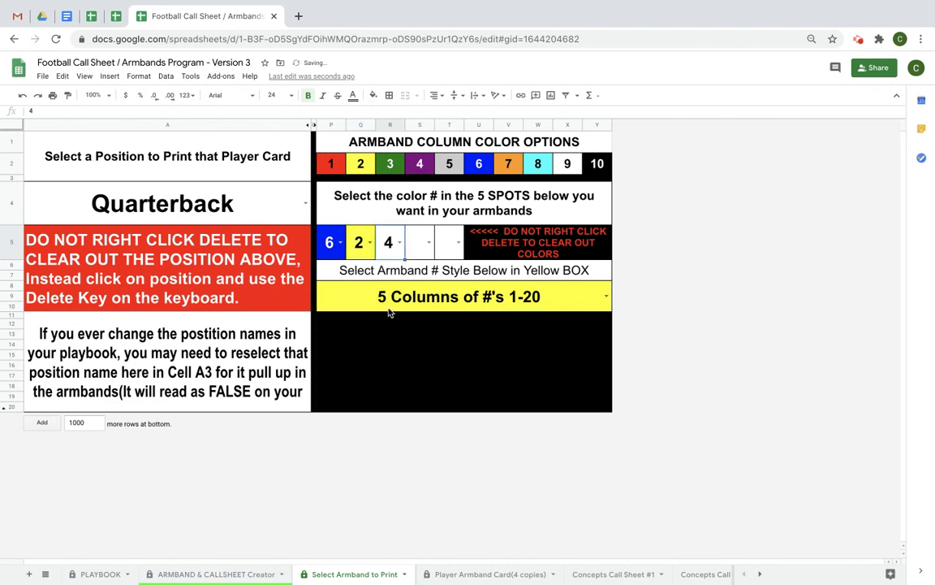
pyautogui.click(430, 241)
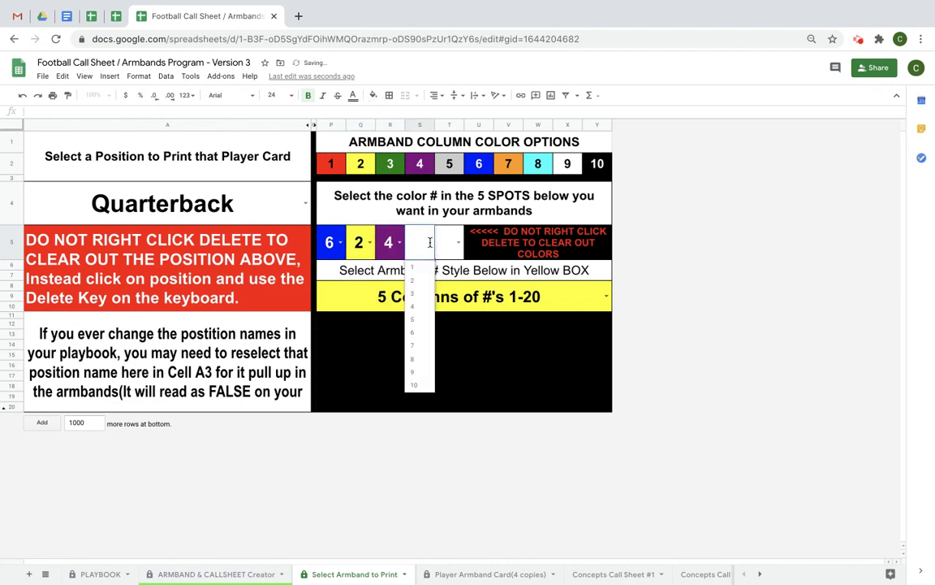
pyautogui.click(418, 358)
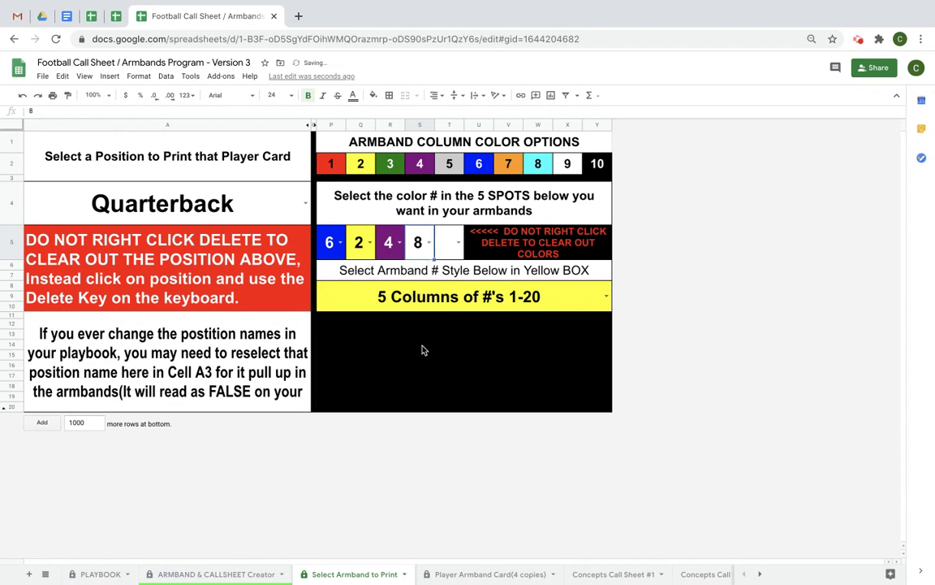
pyautogui.click(458, 242)
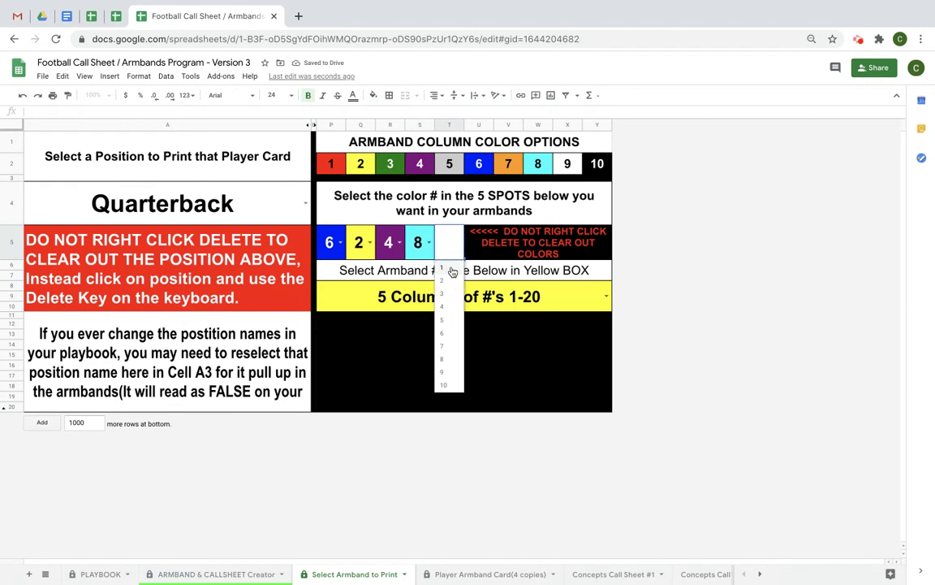
pyautogui.click(452, 272)
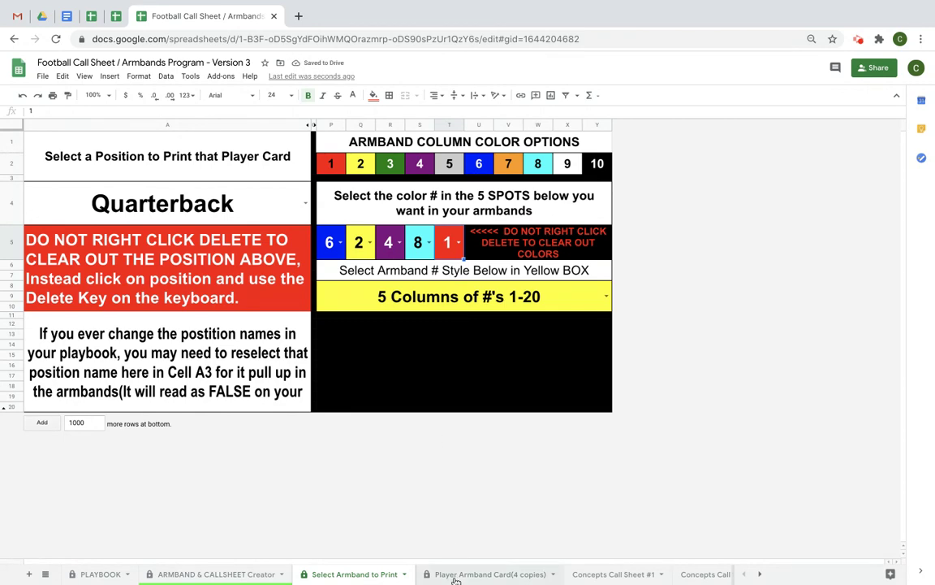
pyautogui.click(488, 574)
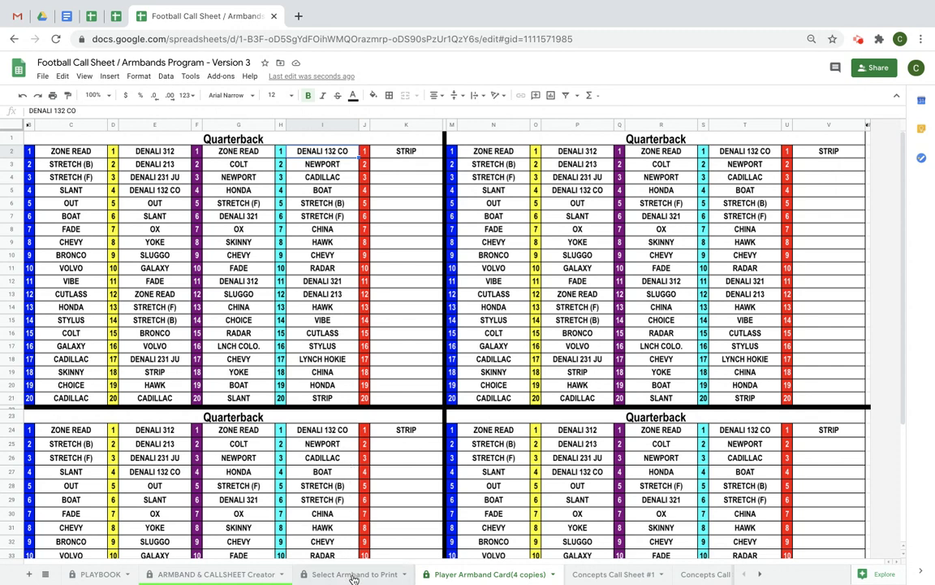
pyautogui.hscroll(3, 601, 577)
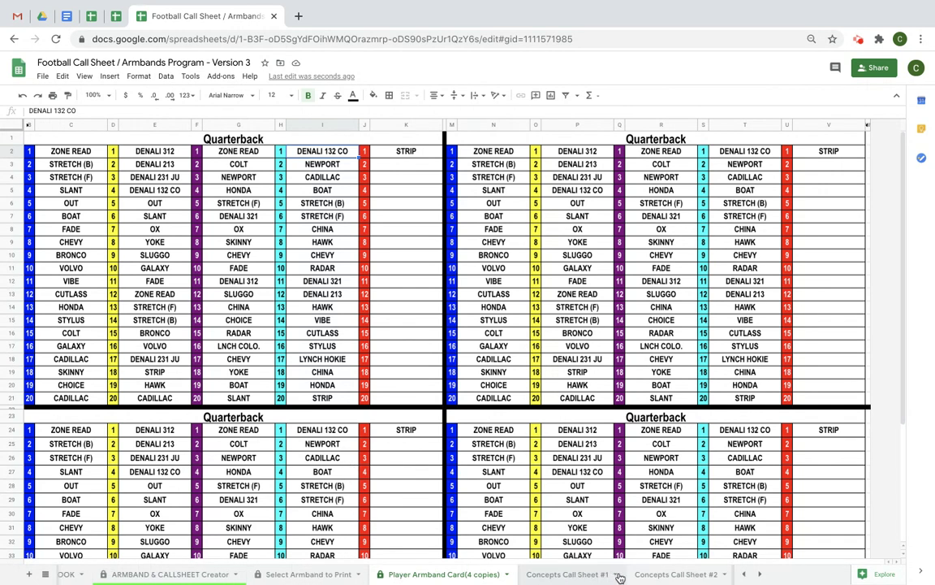
# Step: View the BASIC Call Sheet and Concepts Call Sheet #1 in the current armband colors
pyautogui.click(676, 575)
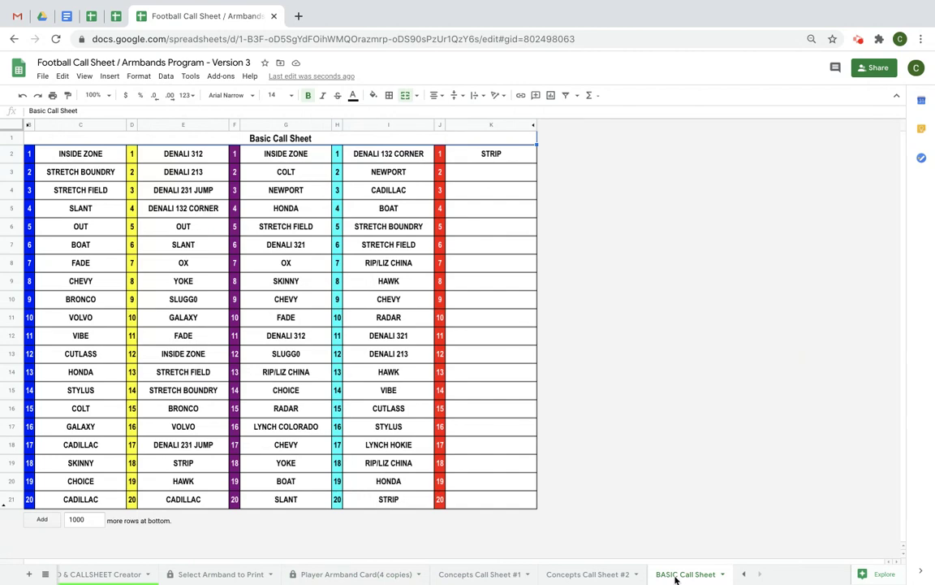
pyautogui.click(482, 574)
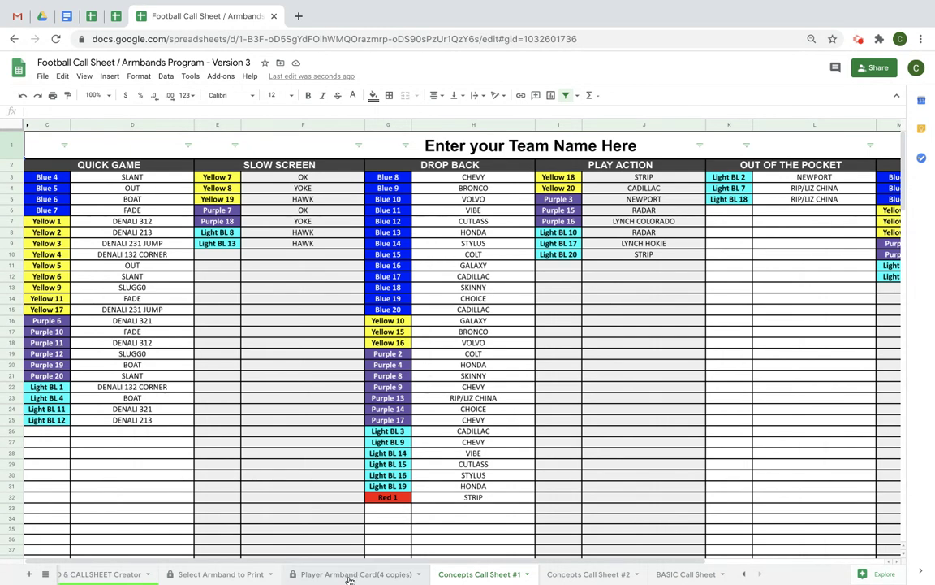
# Step: Set the first armband column color to 7, and check it on the player armband cards and Concepts Call Sheet #1
pyautogui.click(249, 575)
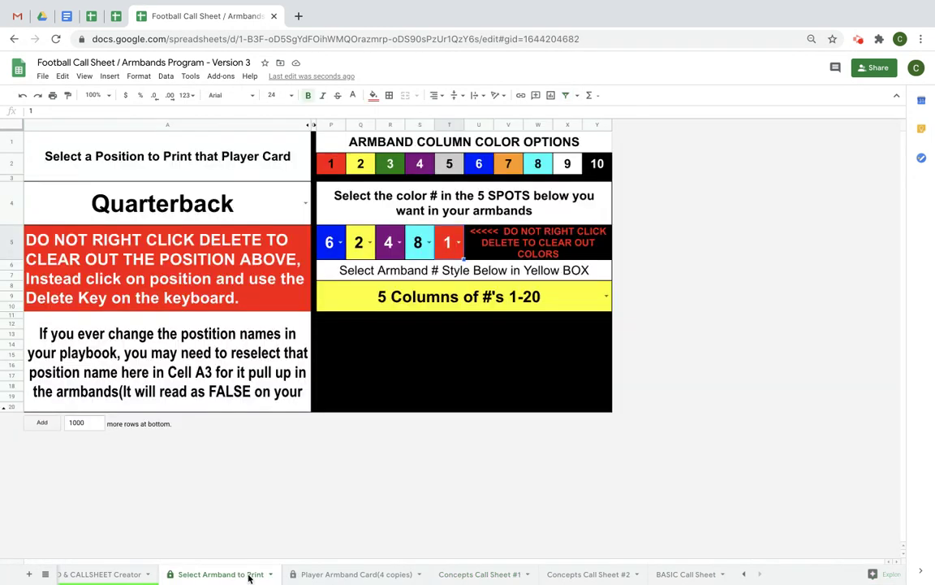
pyautogui.click(339, 243)
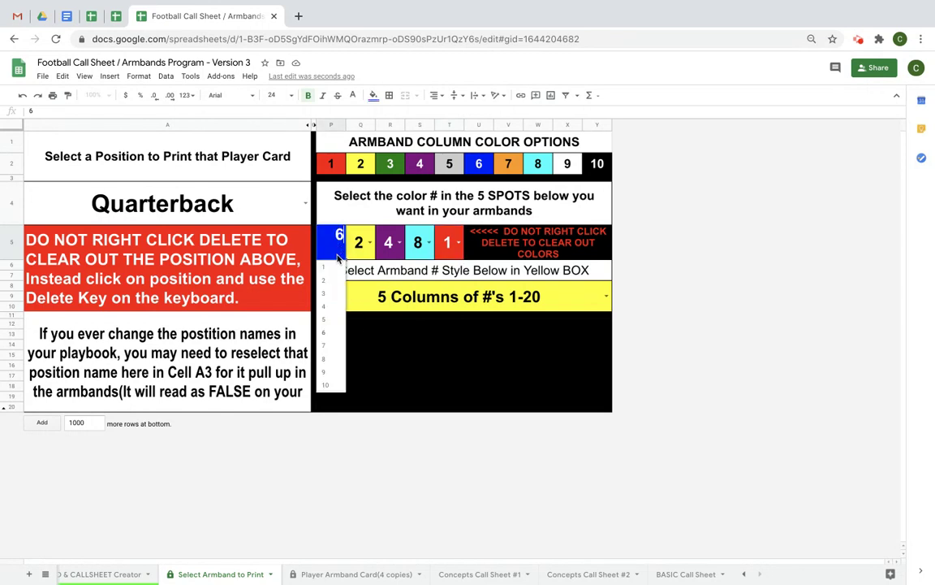
pyautogui.click(340, 347)
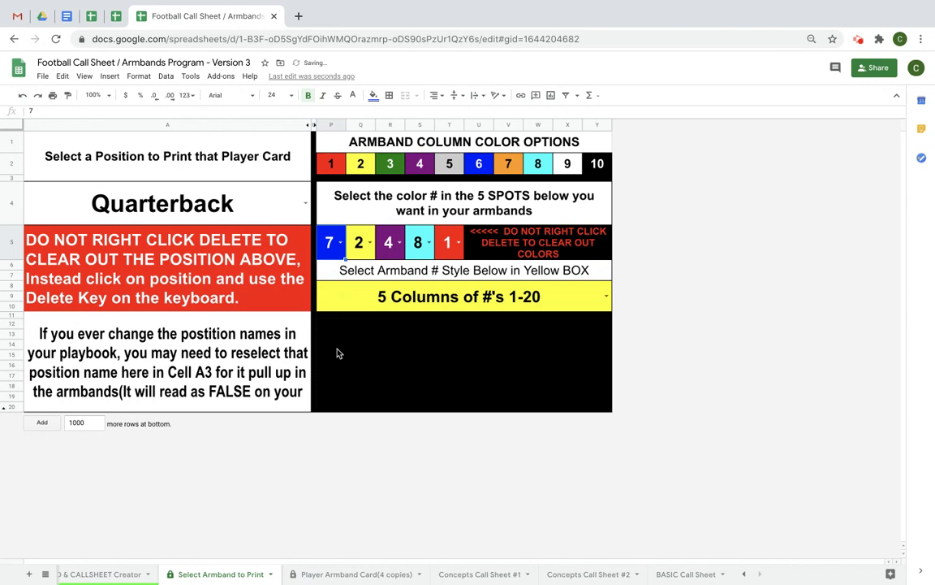
pyautogui.click(385, 574)
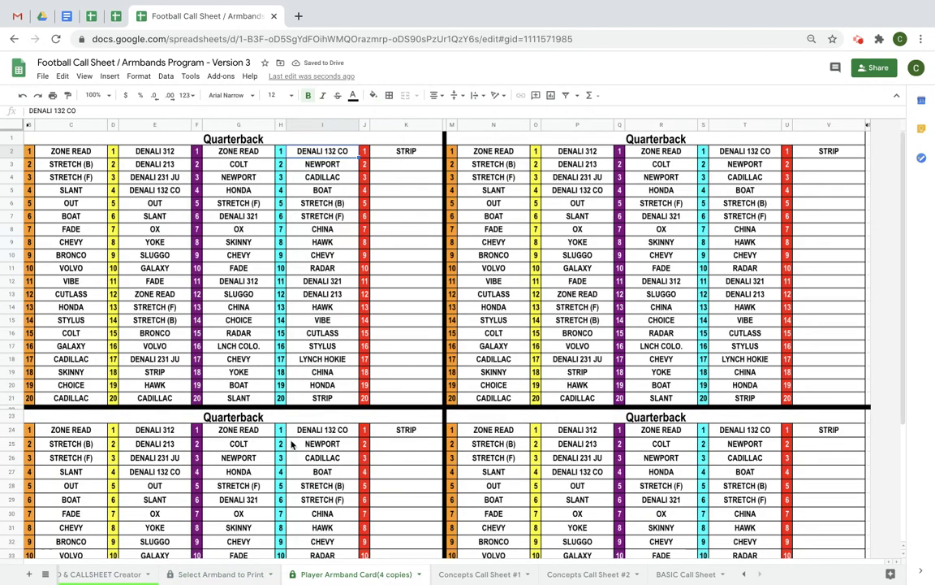
pyautogui.click(479, 574)
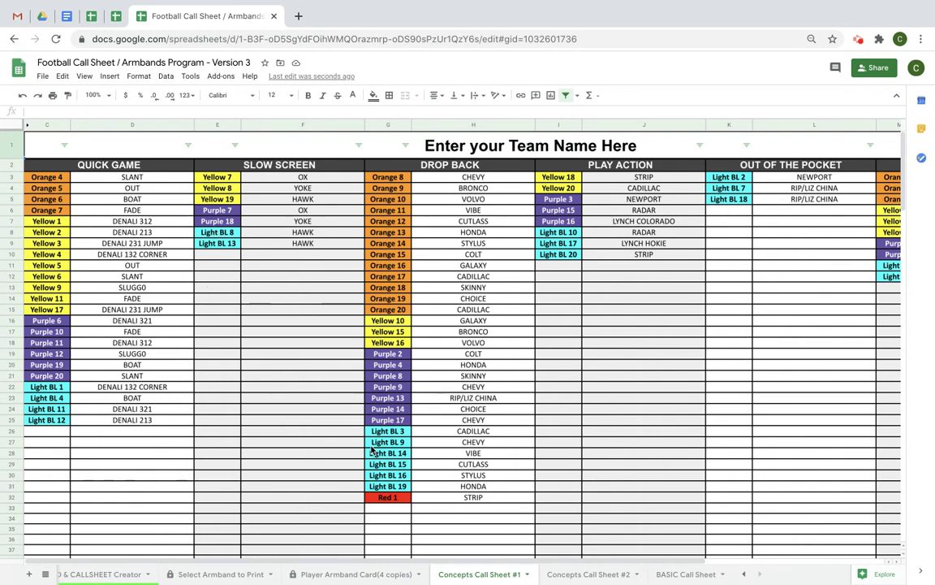
# Step: Set the armband number style to #'s 1-100, and check the numbering on the player armband cards and Concepts Call Sheet #1
pyautogui.click(246, 578)
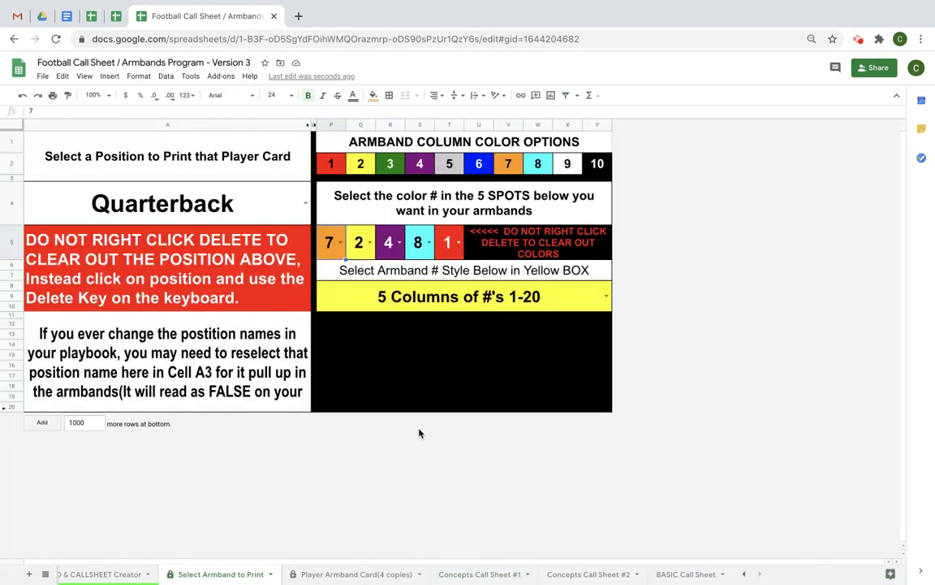
pyautogui.click(365, 574)
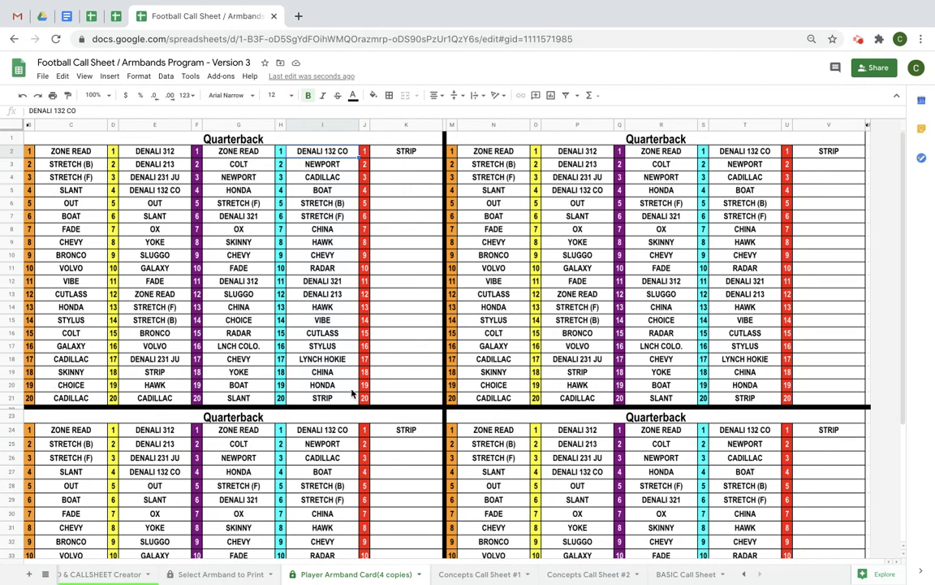
pyautogui.click(243, 571)
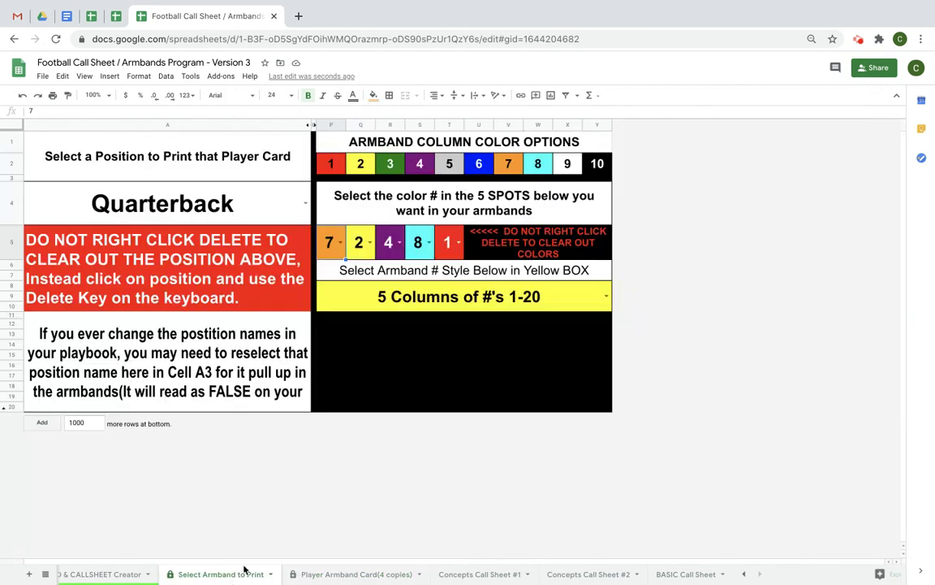
pyautogui.doubleClick(603, 294)
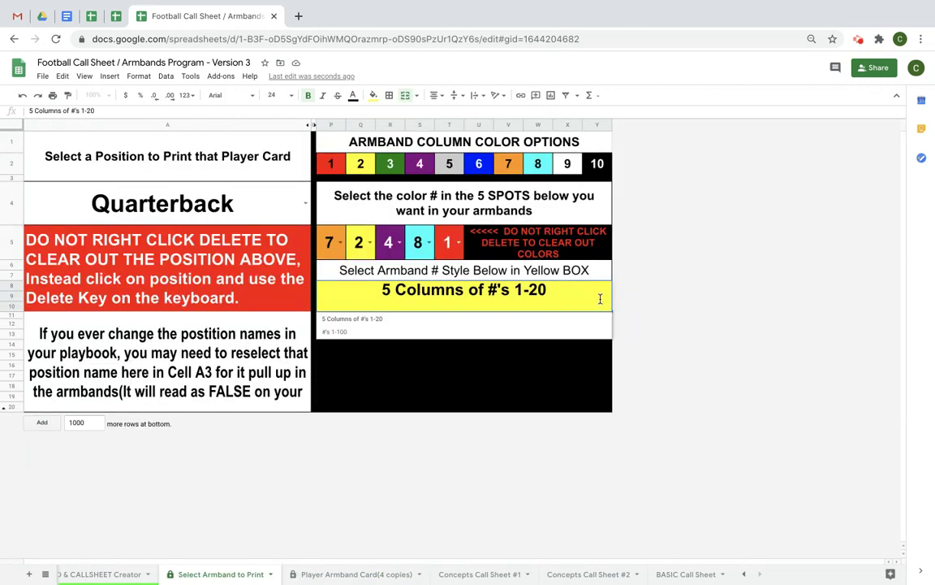
pyautogui.click(580, 332)
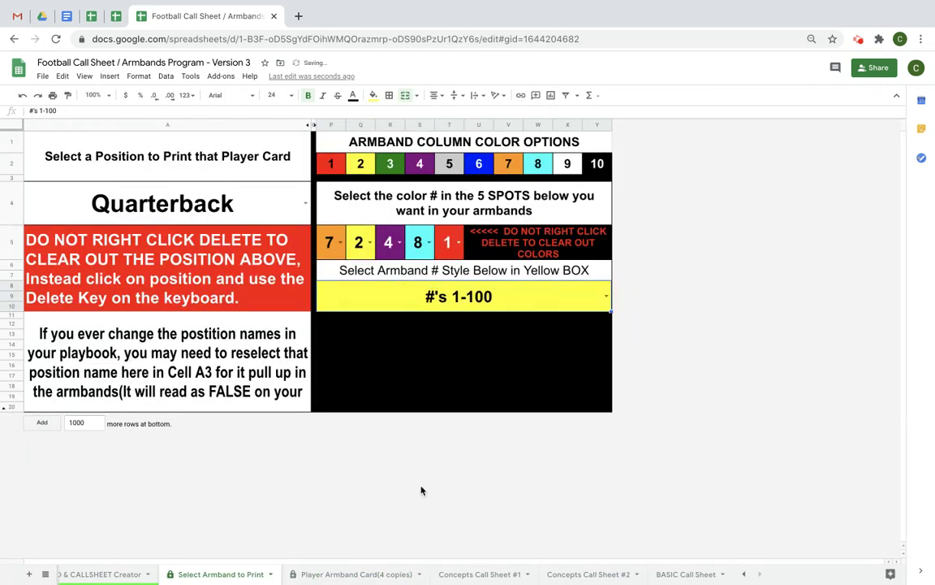
pyautogui.click(368, 575)
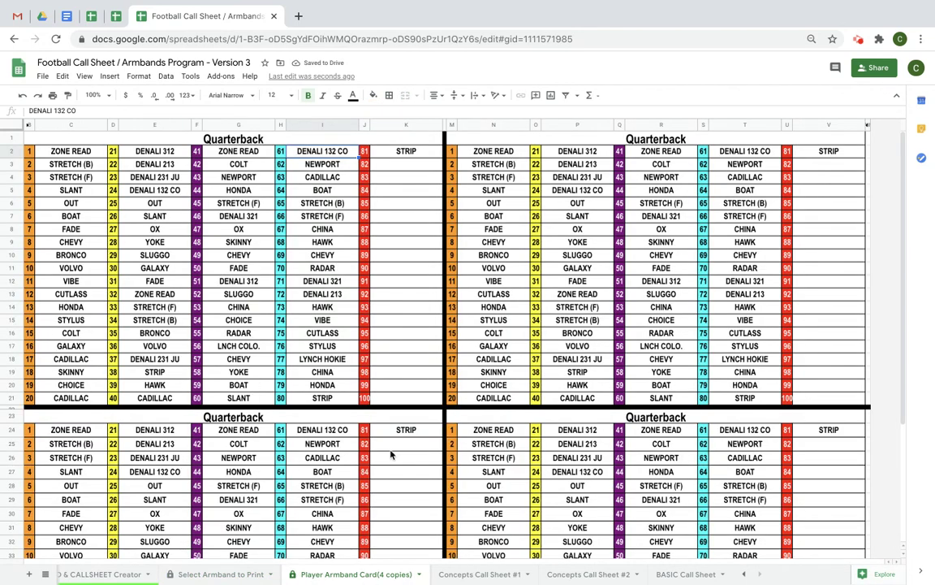
pyautogui.click(479, 574)
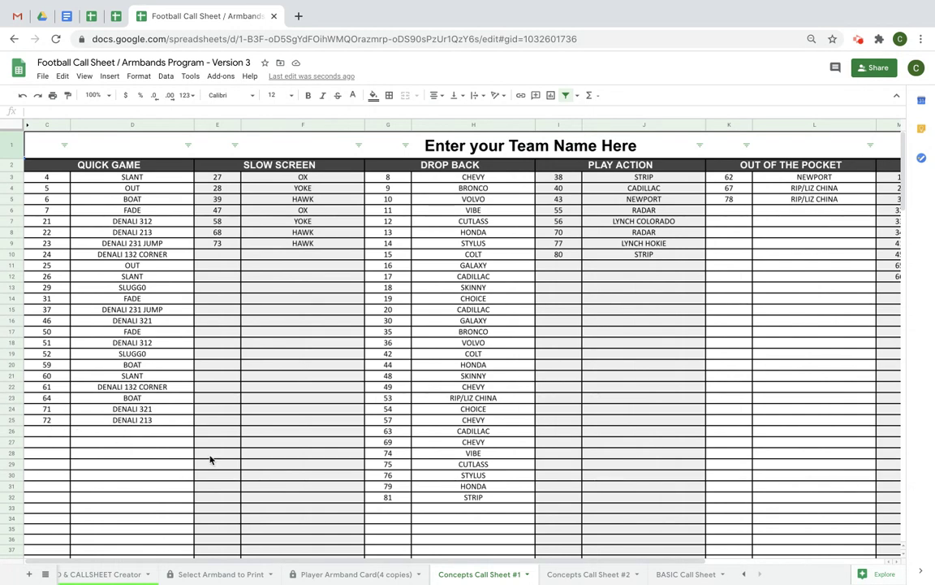
# Step: Compare the play numbers on the player armband cards with those on Concepts Call Sheet #1
pyautogui.click(353, 573)
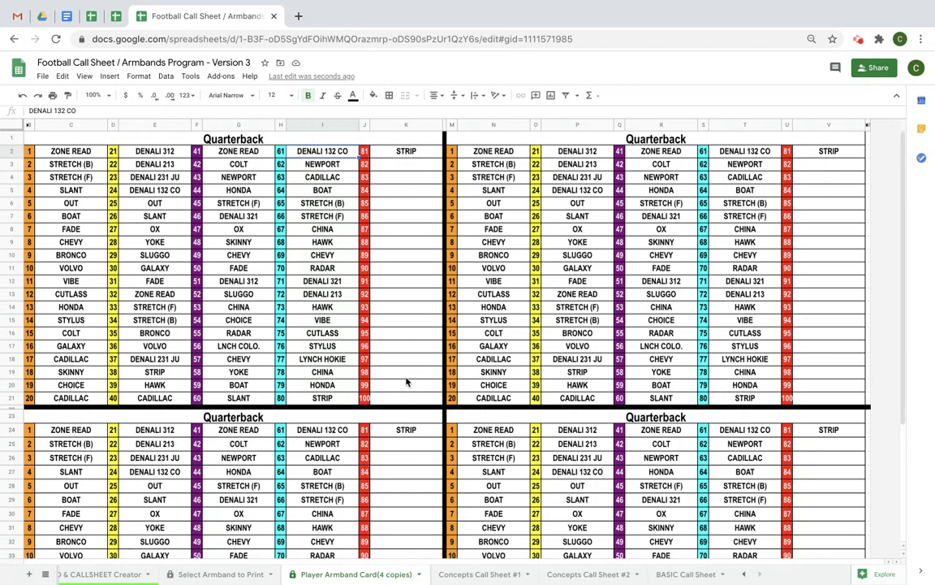
pyautogui.click(481, 575)
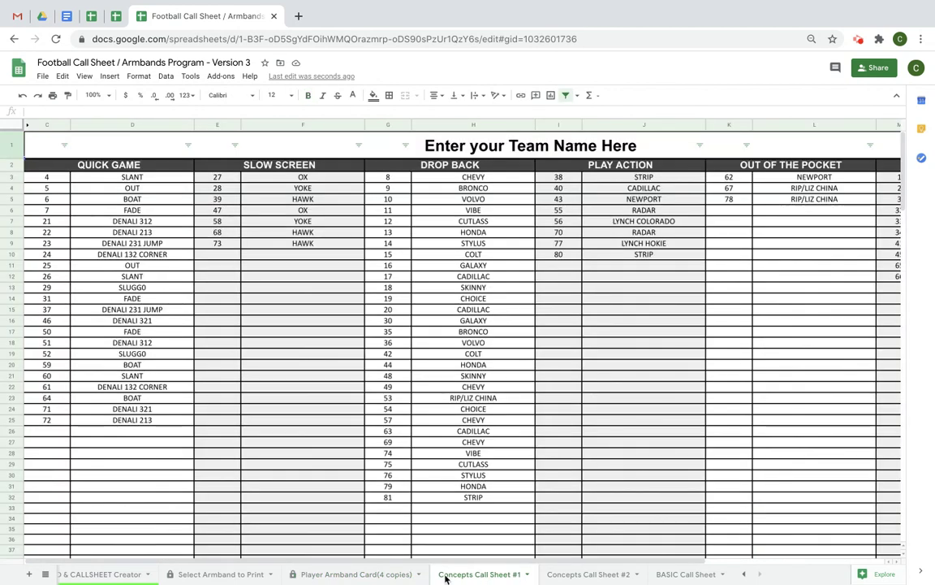
pyautogui.click(357, 575)
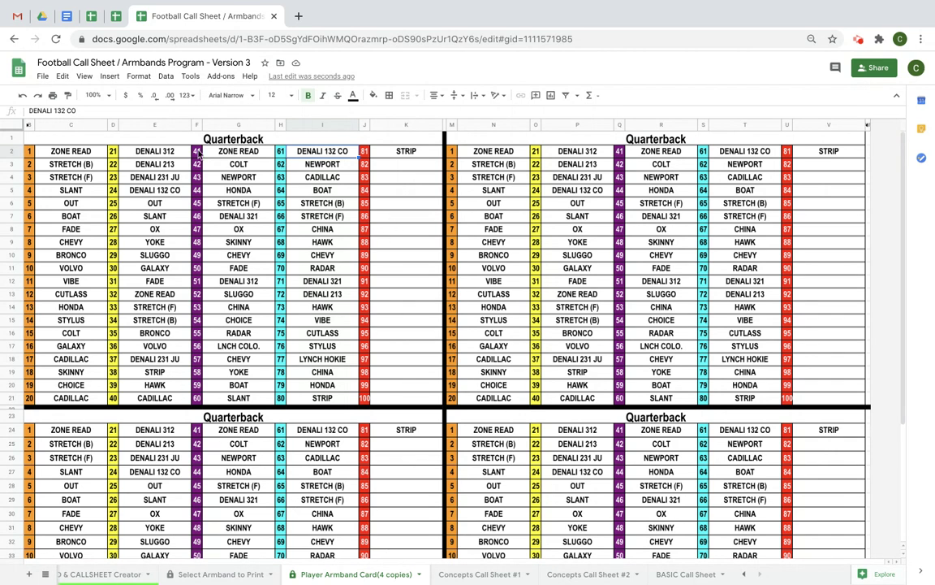
# Step: Try the Comic Sans MS font on the entire Player Armband Card sheet and undo the change
pyautogui.click(50, 152)
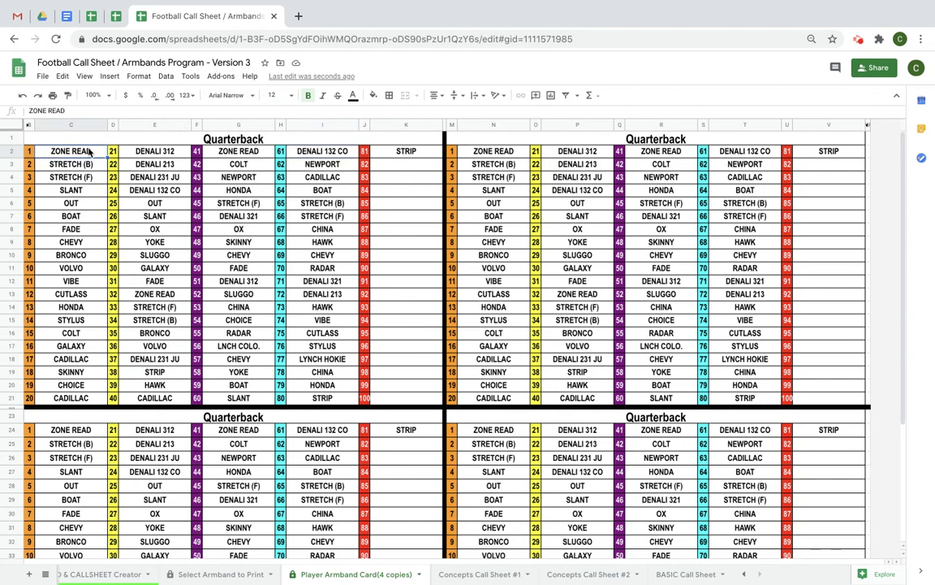
pyautogui.click(14, 127)
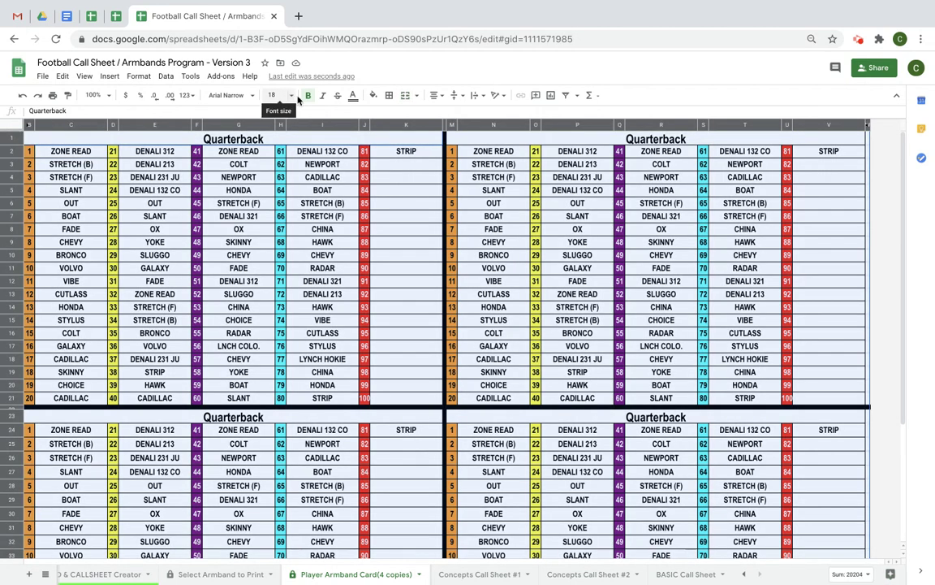
pyautogui.click(253, 97)
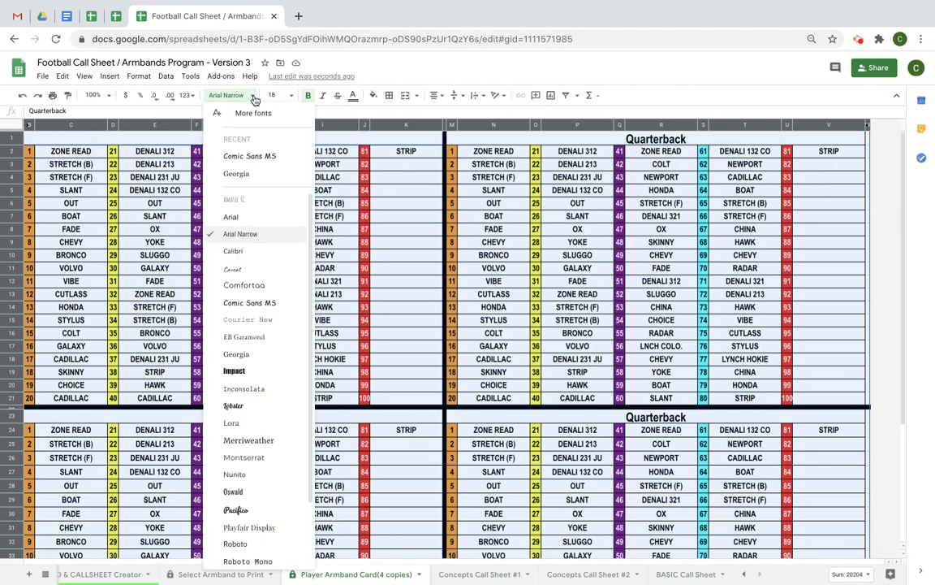
pyautogui.click(250, 155)
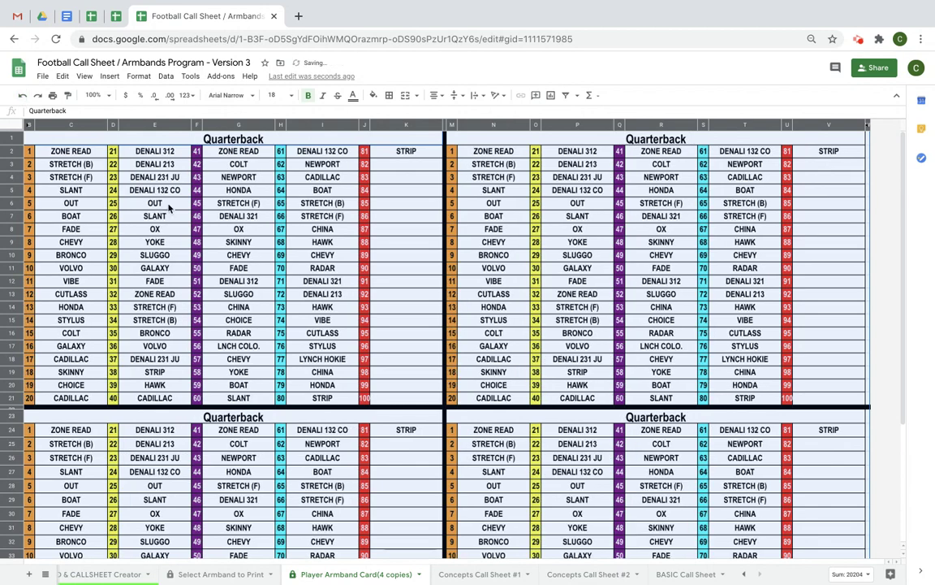
pyautogui.click(23, 96)
pyautogui.click(230, 230)
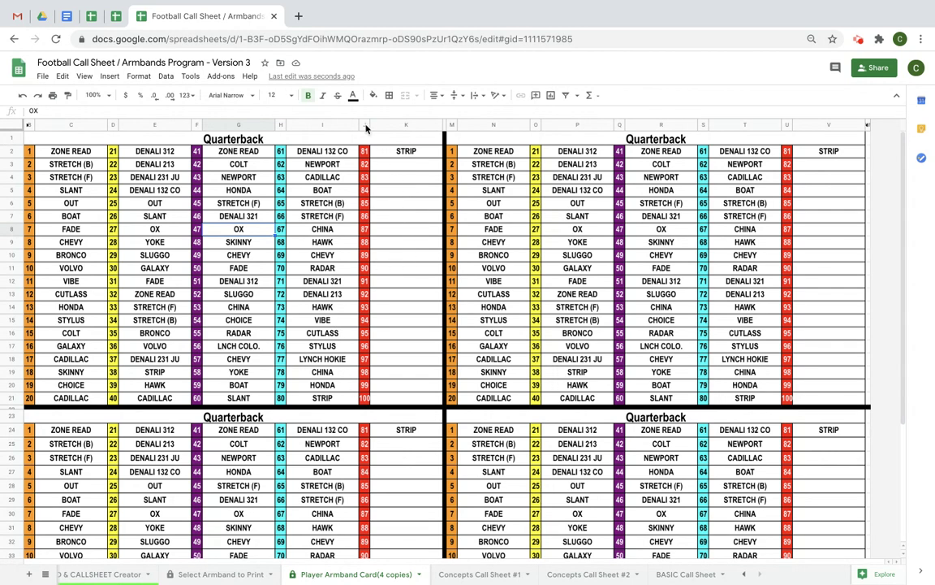
# Step: Hide the red fifth number column and its play column on both side-by-side cards, columns J-K and U-V
pyautogui.moveTo(366, 126); pyautogui.dragTo(385, 125)
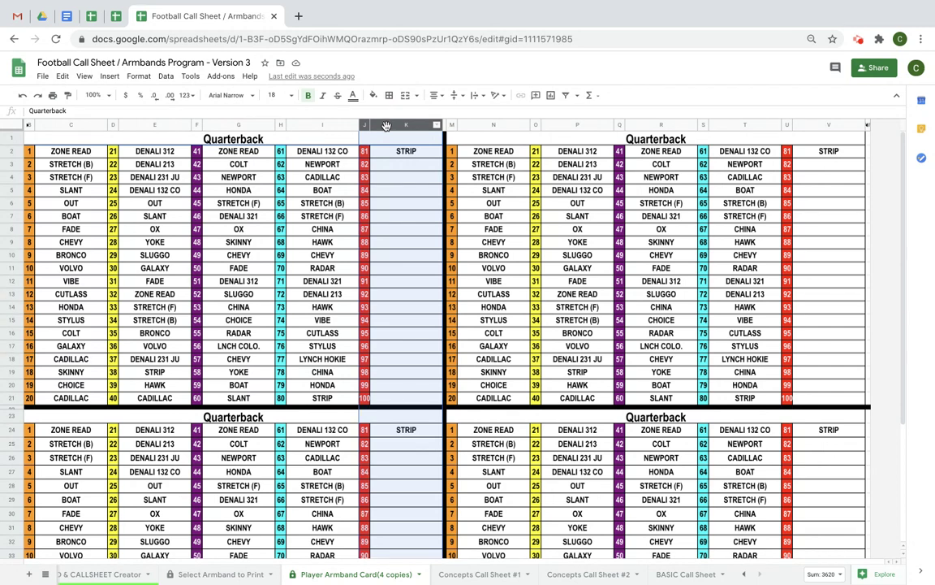
pyautogui.click(436, 126)
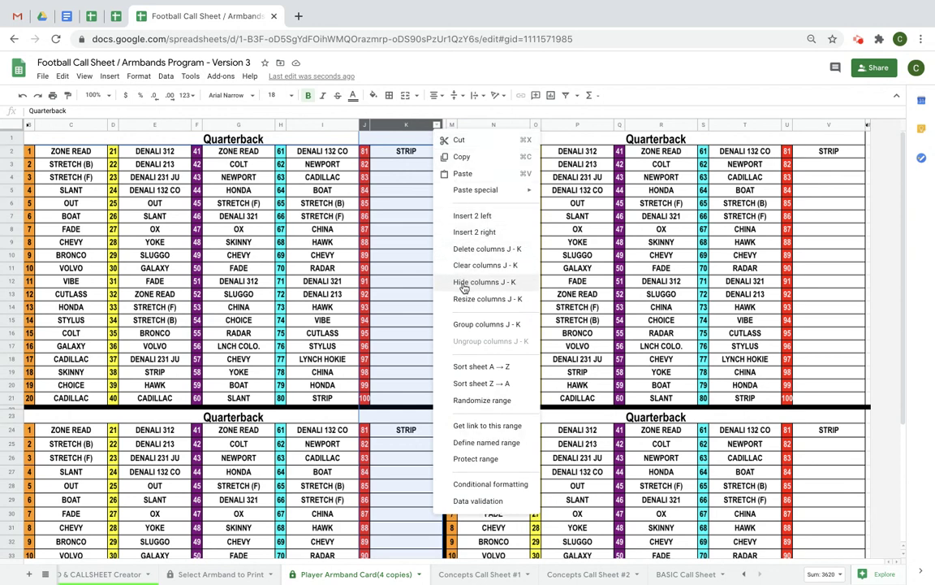
pyautogui.click(462, 250)
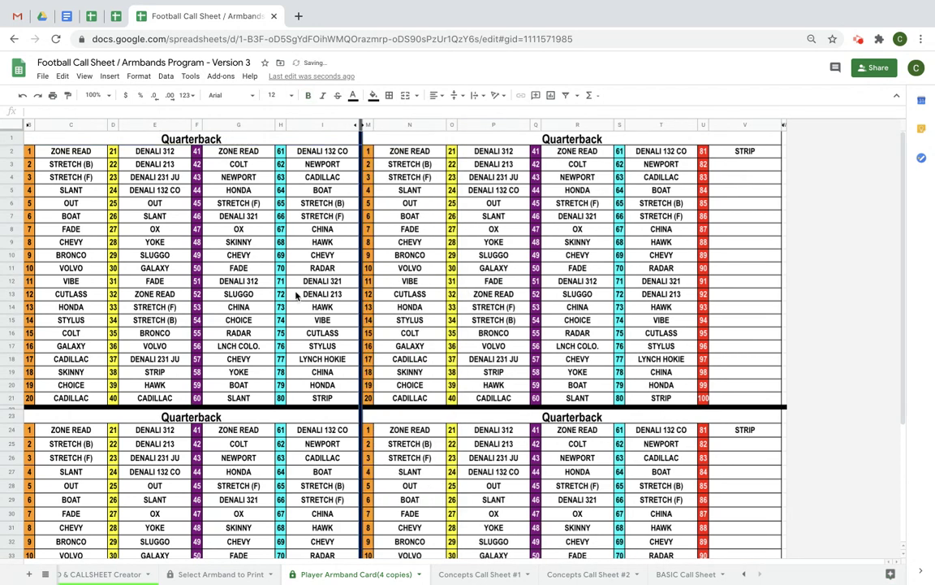
pyautogui.moveTo(703, 124); pyautogui.dragTo(723, 122)
pyautogui.rightClick(722, 123)
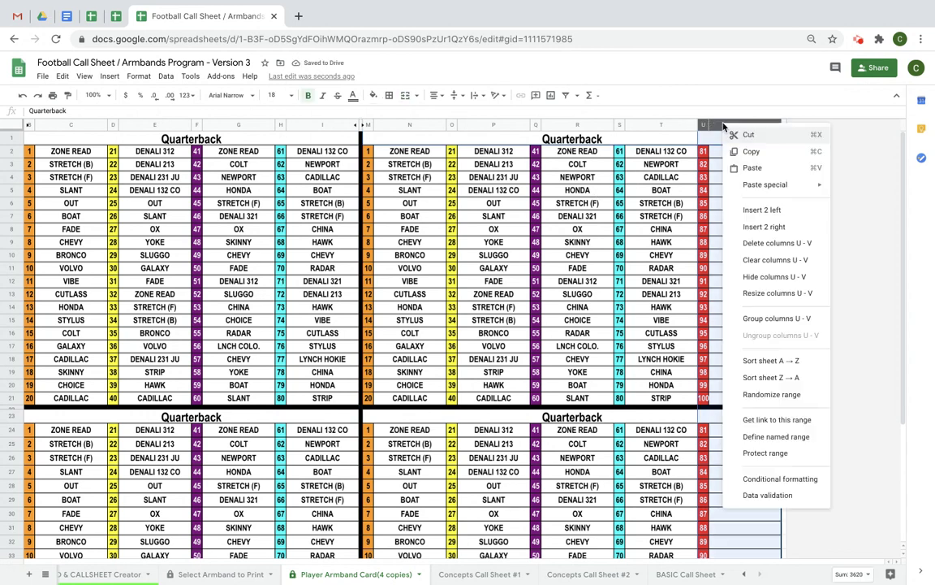
pyautogui.click(755, 277)
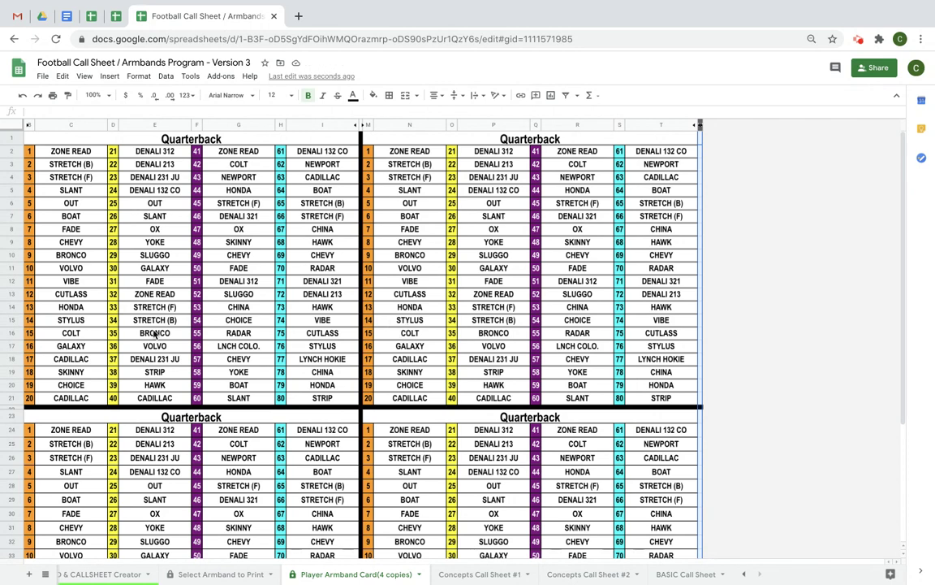
# Step: Widen the play name columns C, E, G, I, N, P, R and T together on the player armband cards
pyautogui.click(86, 220)
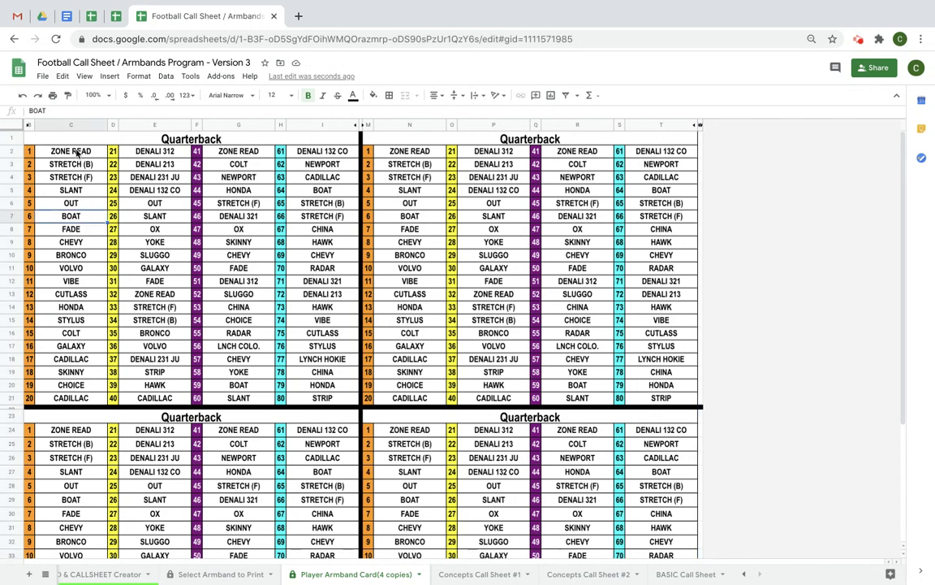
pyautogui.click(78, 178)
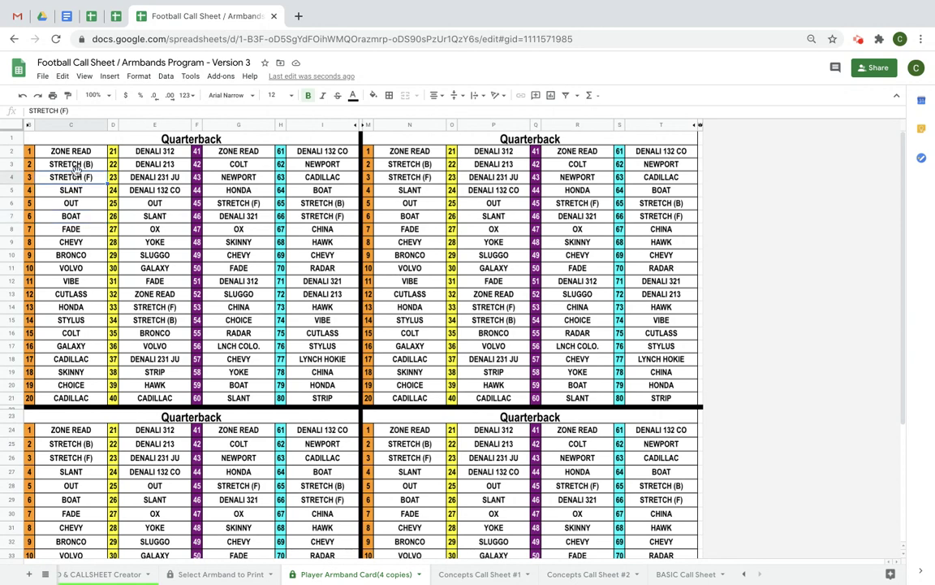
pyautogui.click(74, 125)
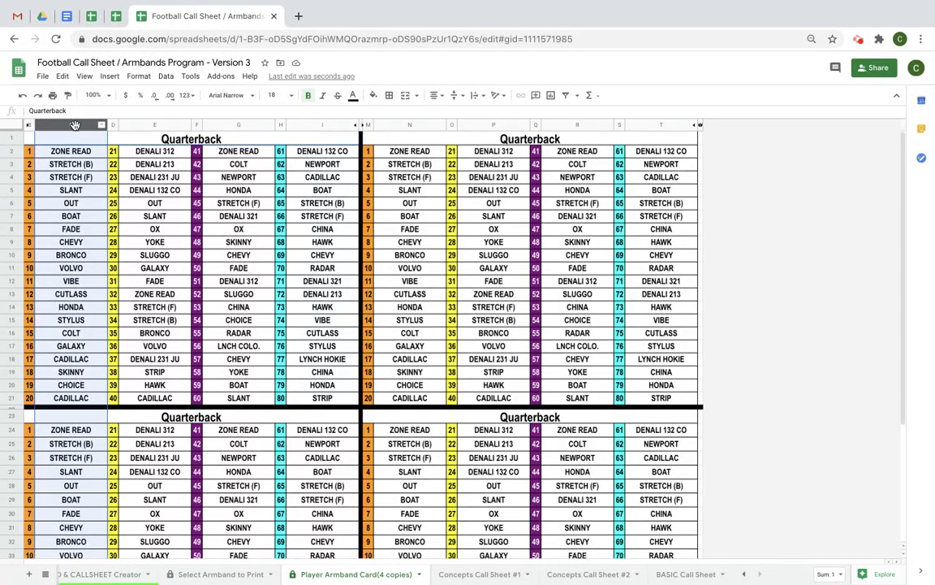
pyautogui.keyDown('shift'); pyautogui.click(137, 123); pyautogui.keyUp('shift')
pyautogui.keyDown('shift'); pyautogui.click(238, 123); pyautogui.keyUp('shift')
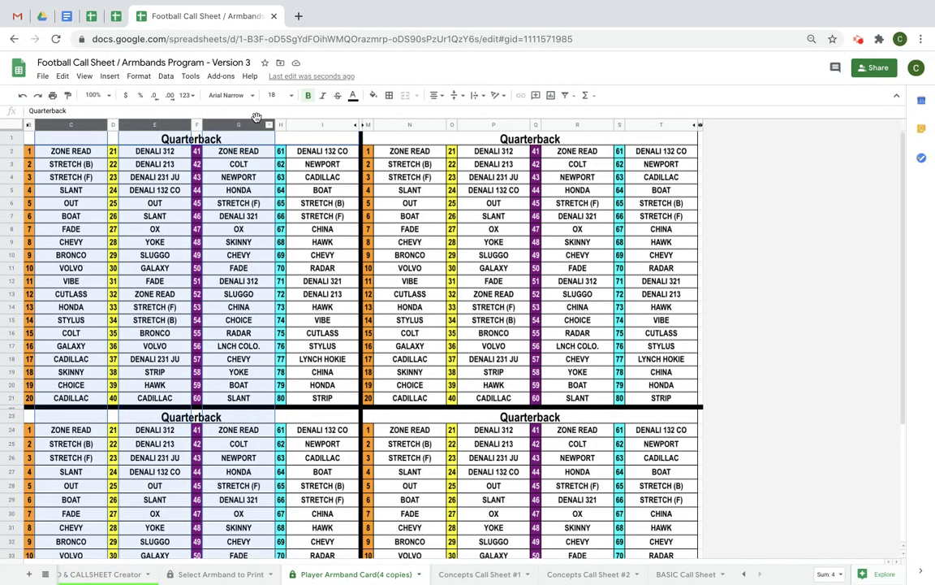
pyautogui.keyDown('shift'); pyautogui.click(311, 124); pyautogui.keyUp('shift')
pyautogui.keyDown('shift'); pyautogui.click(406, 122); pyautogui.keyUp('shift')
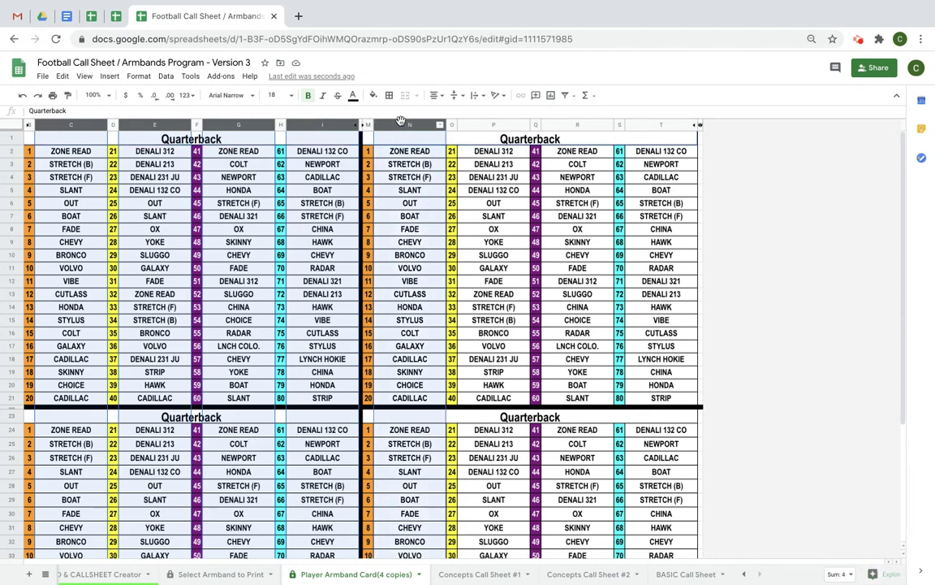
pyautogui.keyDown('shift'); pyautogui.click(474, 123); pyautogui.keyUp('shift')
pyautogui.keyDown('shift'); pyautogui.click(559, 123); pyautogui.keyUp('shift')
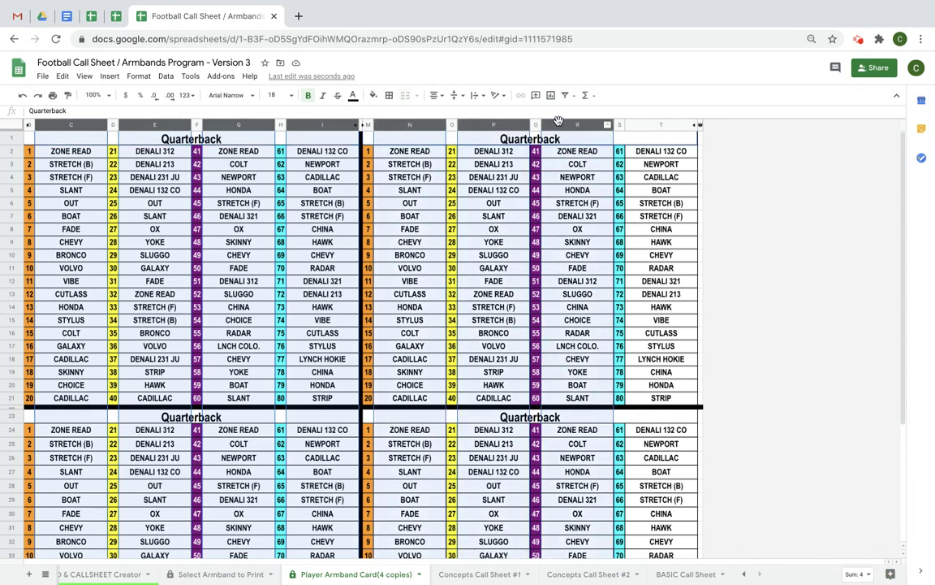
pyautogui.keyDown('shift'); pyautogui.click(644, 123); pyautogui.keyUp('shift')
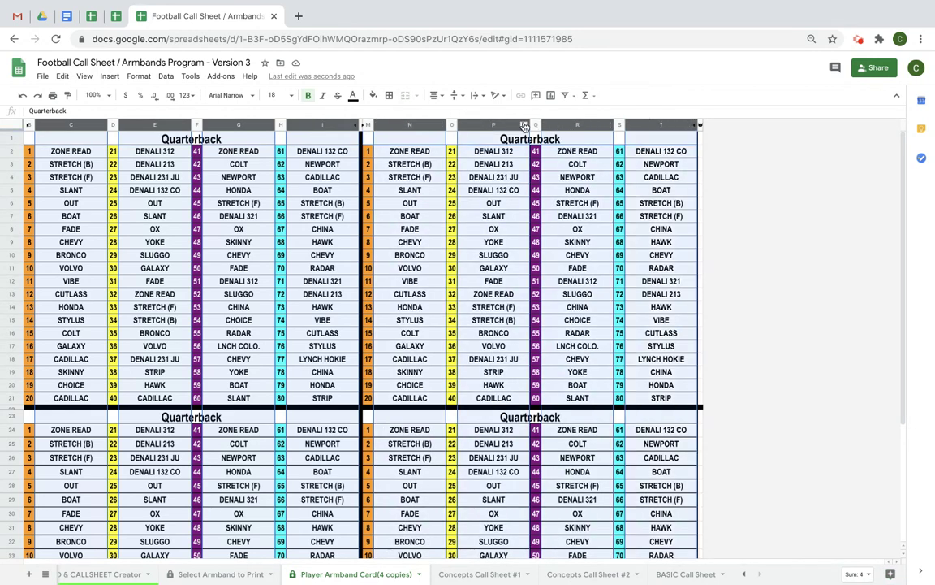
pyautogui.moveTo(528, 123)
pyautogui.mouseDown()
pyautogui.moveTo(475, 124)
pyautogui.moveTo(544, 126)
pyautogui.mouseUp()
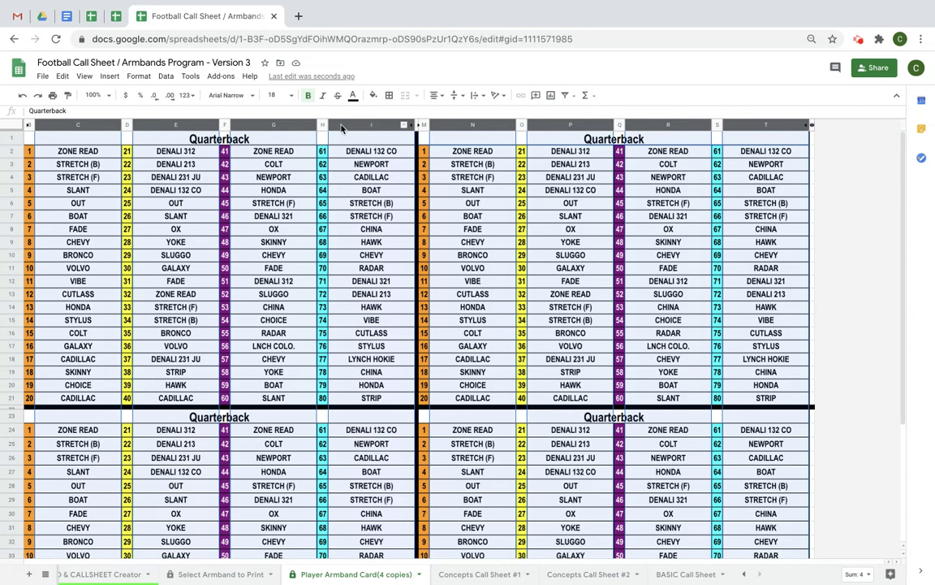
# Step: Undo the play name column widening and the hiding of columns J-K and U-V on the player armband cards
pyautogui.click(24, 99)
pyautogui.click(23, 99)
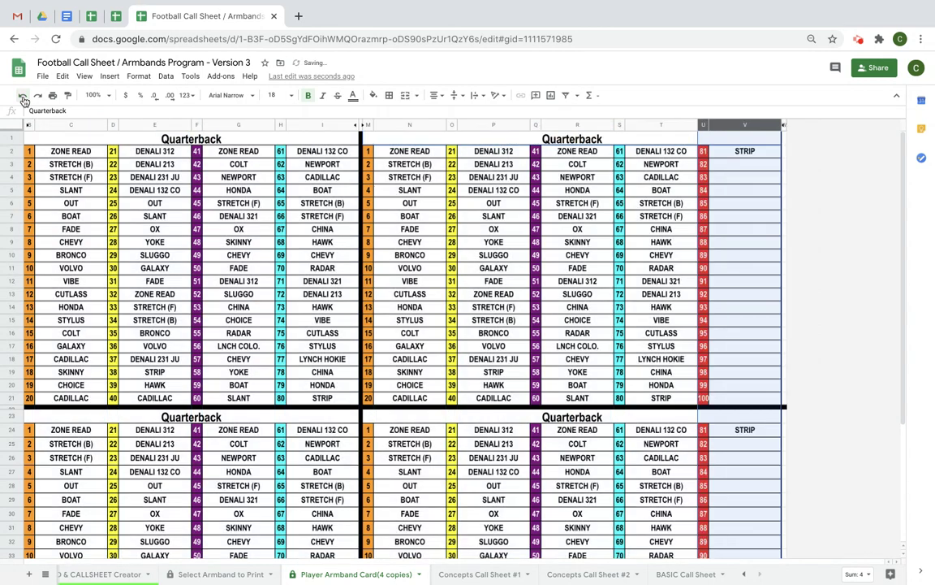
pyautogui.click(24, 99)
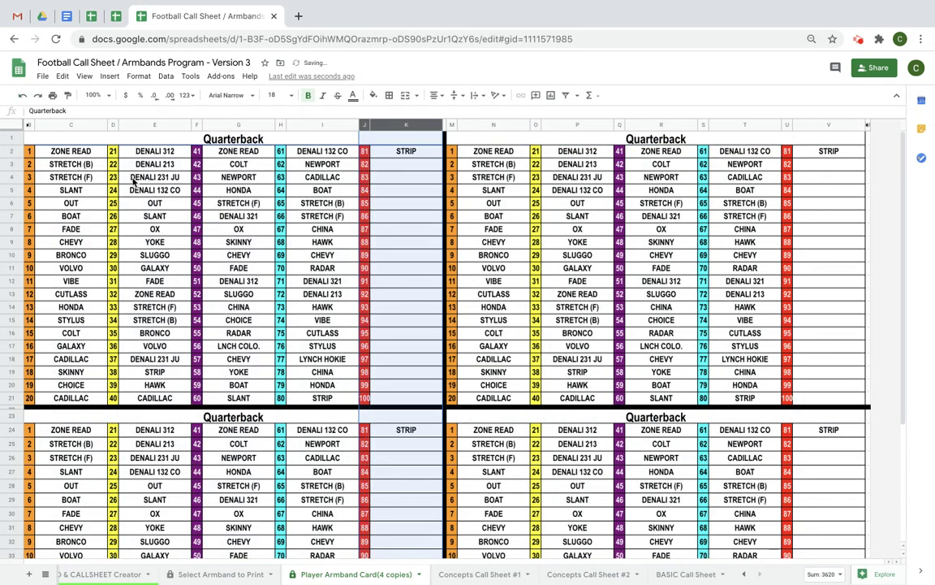
pyautogui.click(235, 246)
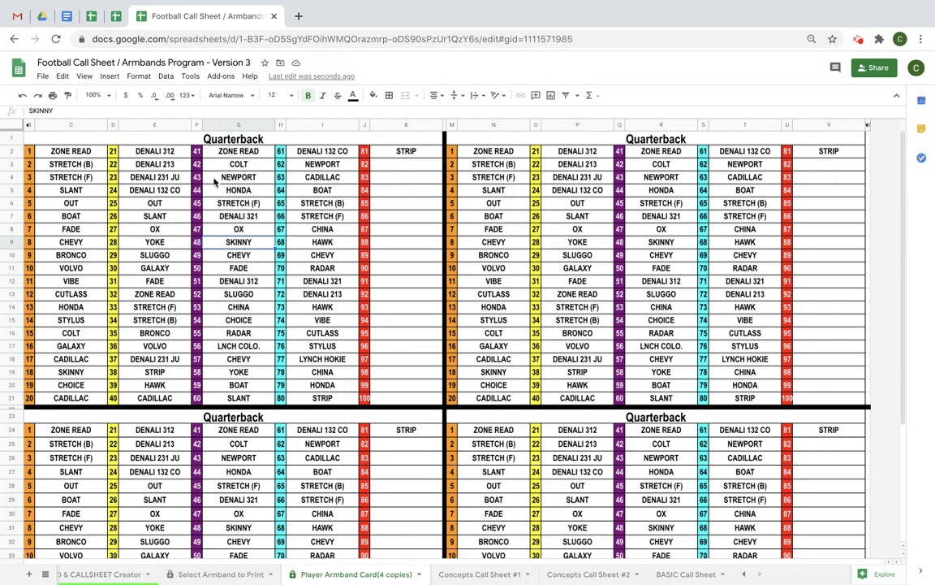
# Step: Try a 45% print scale for the armband card sheet, restore it to 50%, and leave the print settings without printing
pyautogui.click(53, 96)
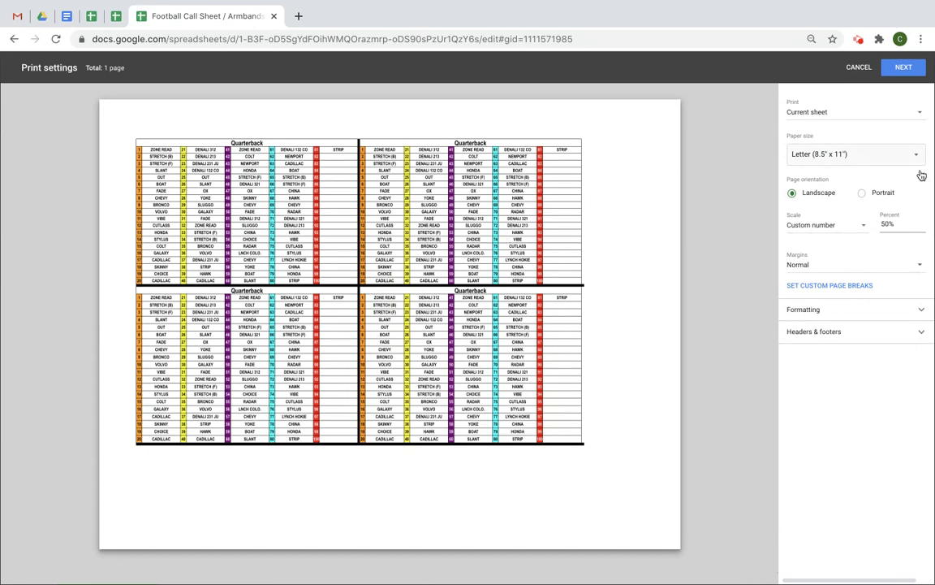
pyautogui.doubleClick(885, 225)
pyautogui.write('45')
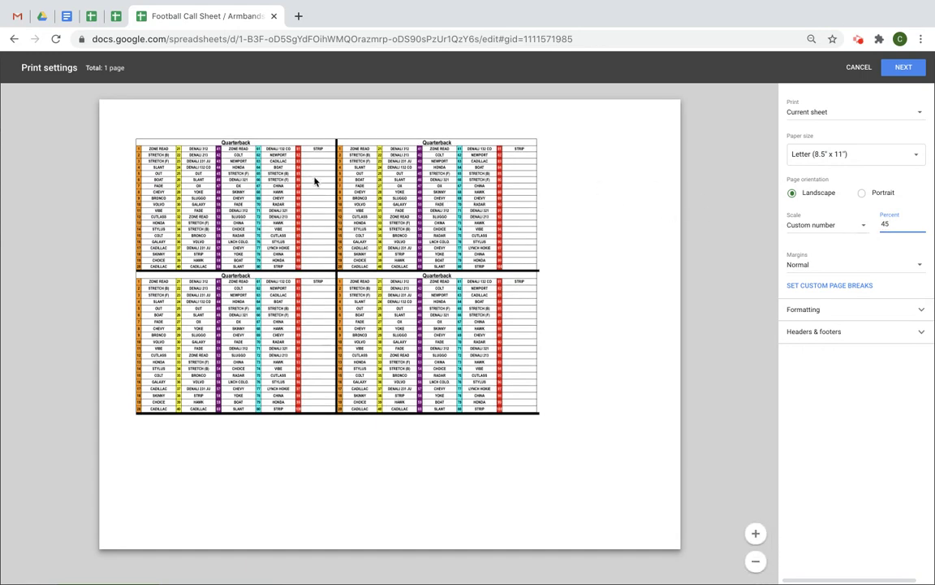
pyautogui.moveTo(893, 223); pyautogui.dragTo(882, 224)
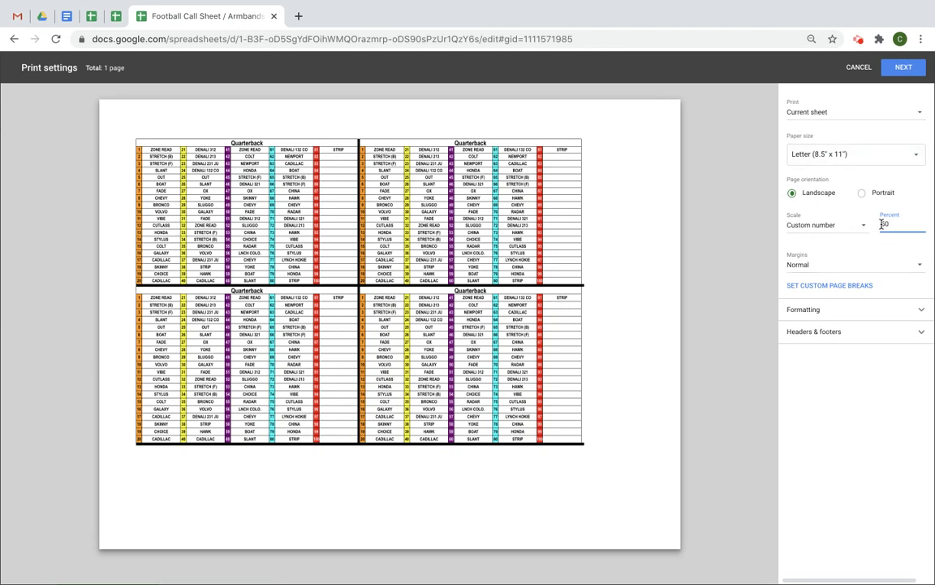
pyautogui.click(859, 70)
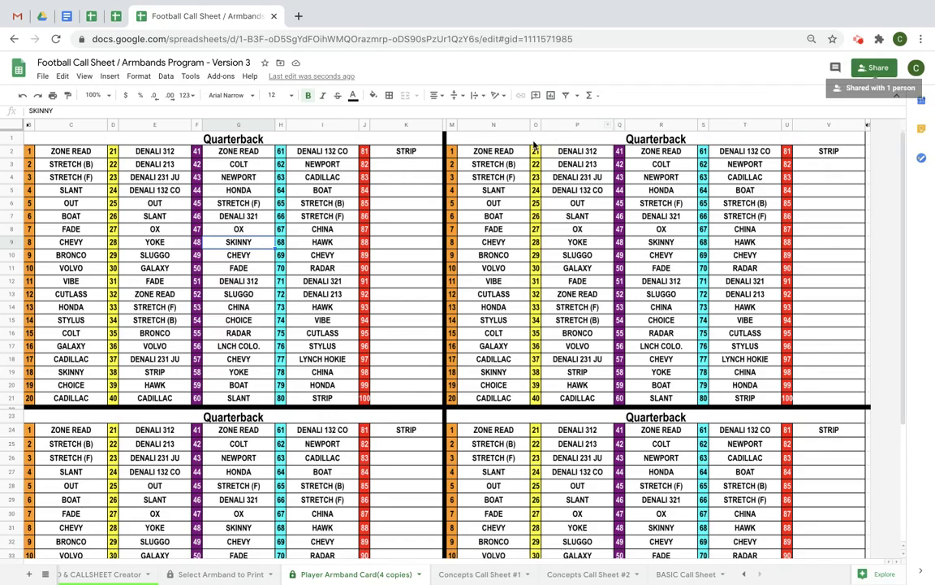
# Step: Narrow play name column I on the player armband cards, and widen it again to slightly more than its original width
pyautogui.click(332, 125)
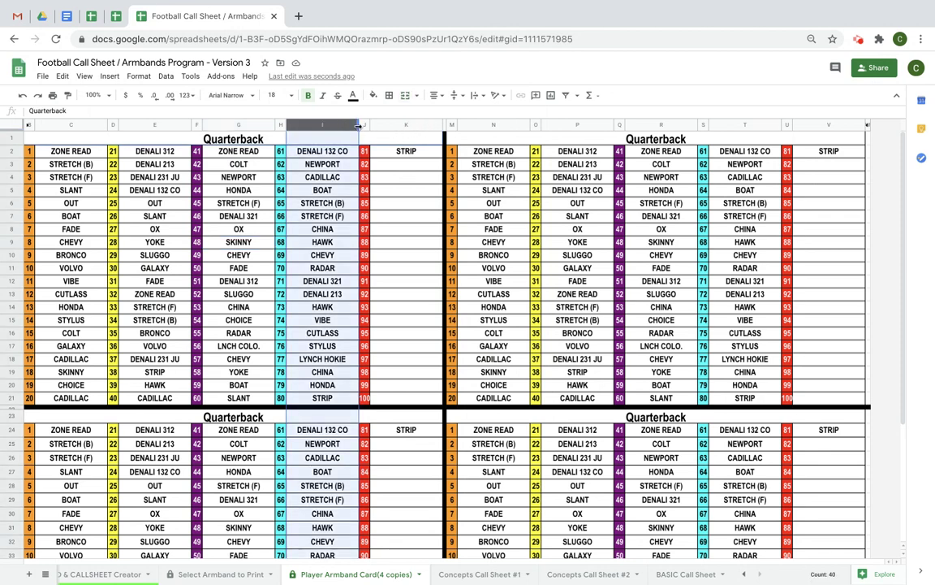
pyautogui.moveTo(352, 126); pyautogui.dragTo(352, 125)
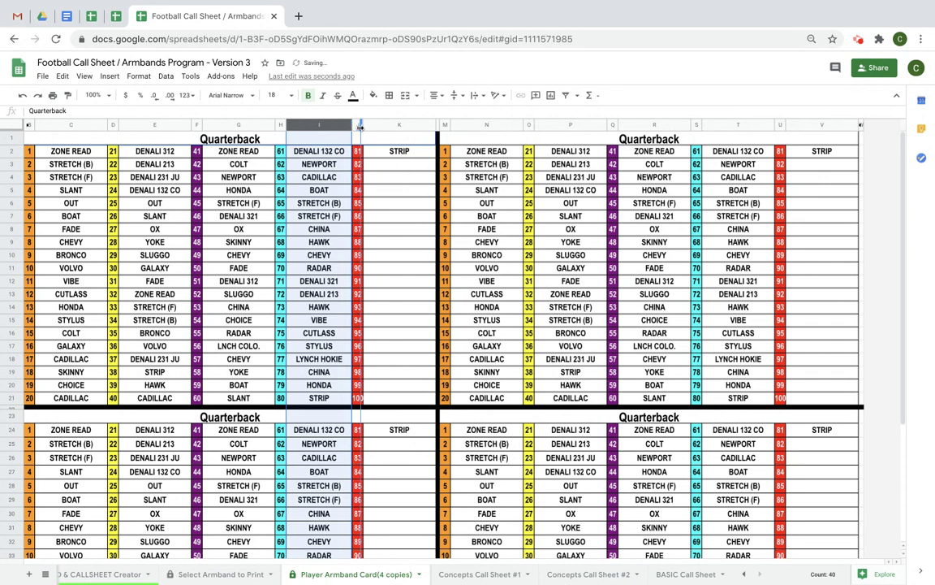
pyautogui.moveTo(352, 126); pyautogui.dragTo(362, 127)
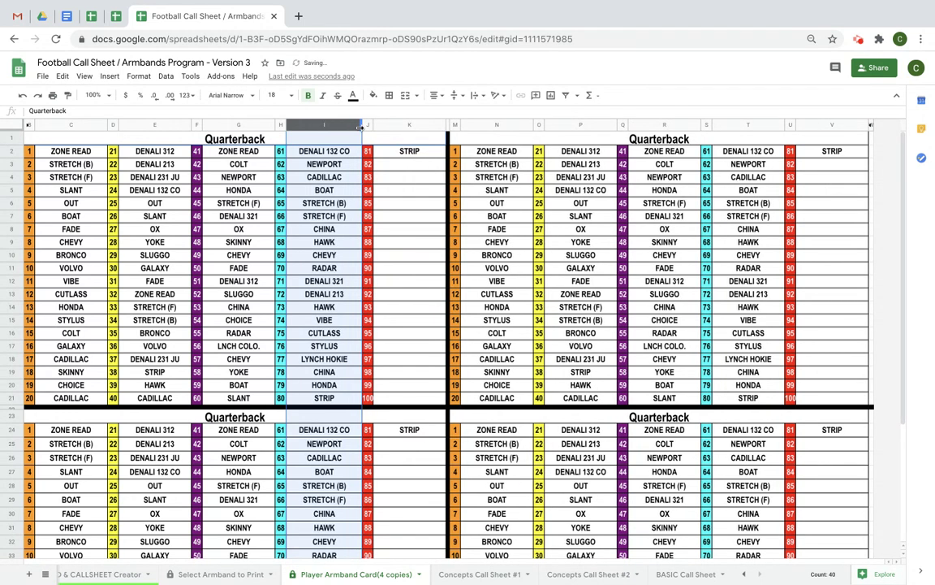
pyautogui.click(417, 242)
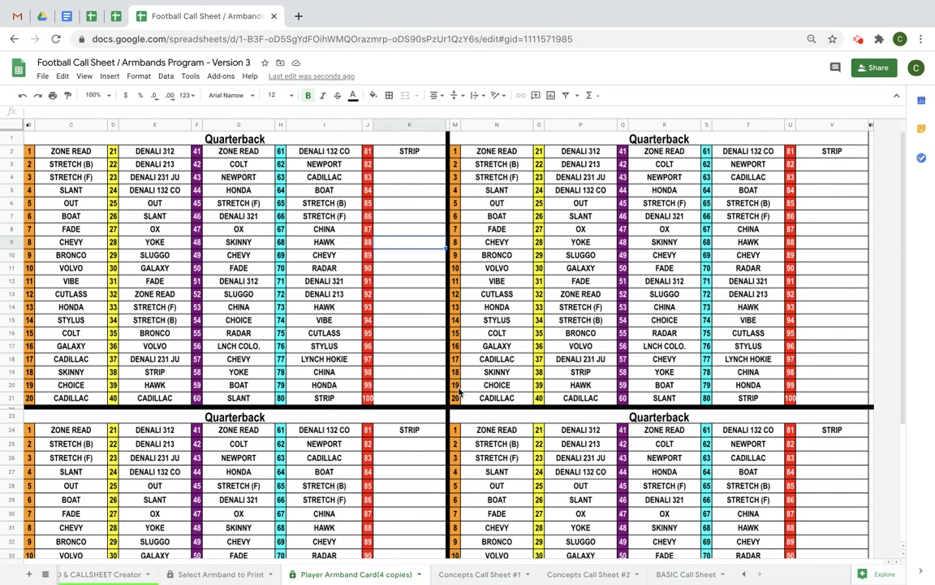
pyautogui.scroll(-2, 485, 441)
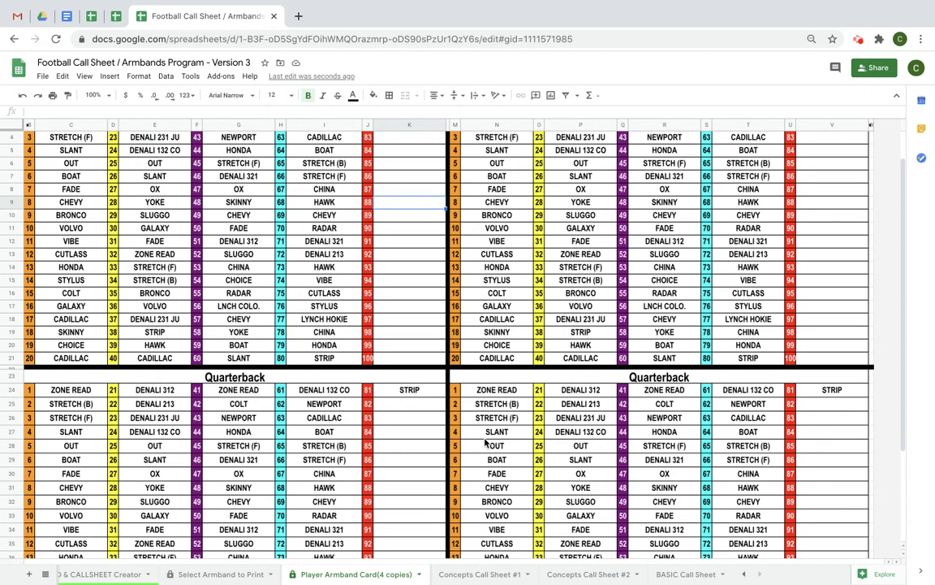
pyautogui.scroll(2, 486, 440)
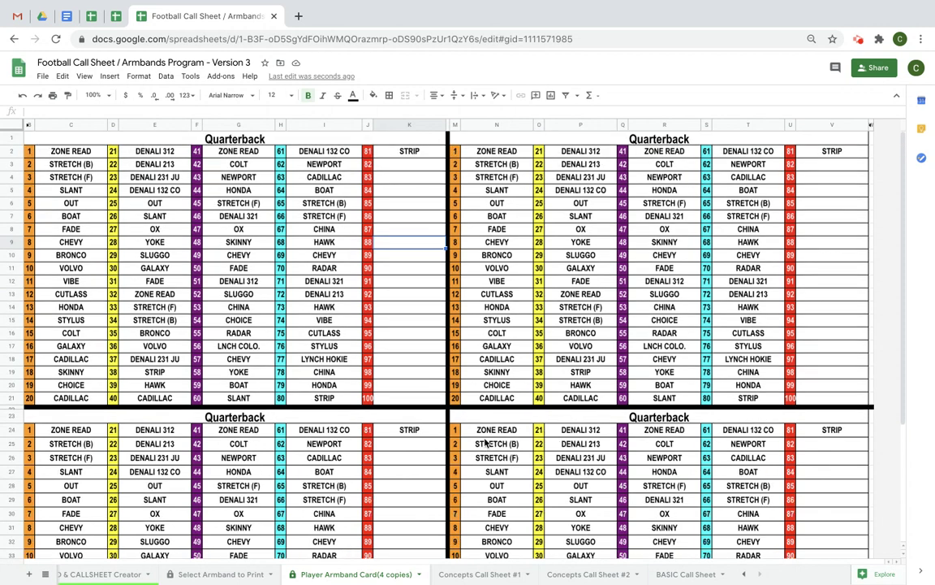
# Step: Set the armband number style to 5 Columns of #'s 1-20 and show the color-coded numbering on Concepts Call Sheet #1
pyautogui.click(480, 580)
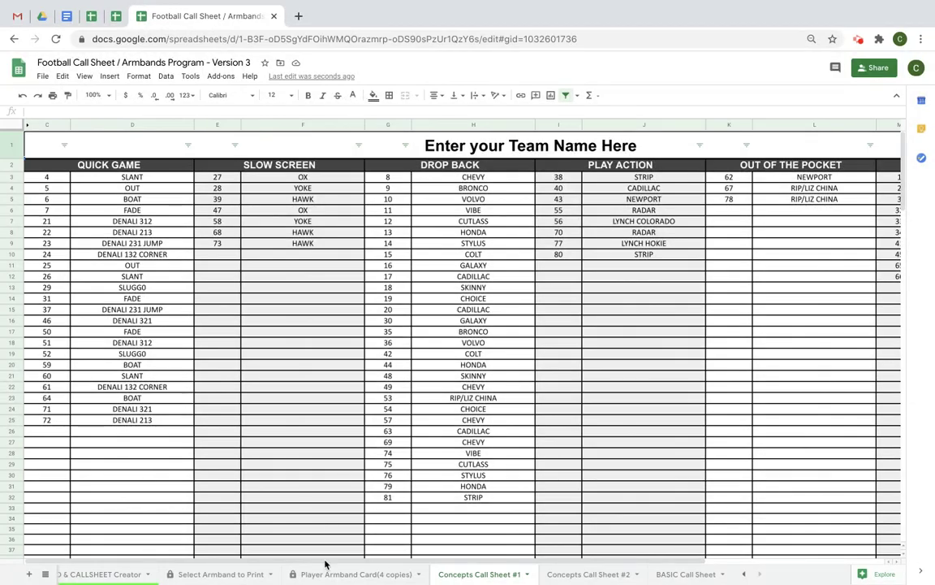
pyautogui.click(187, 574)
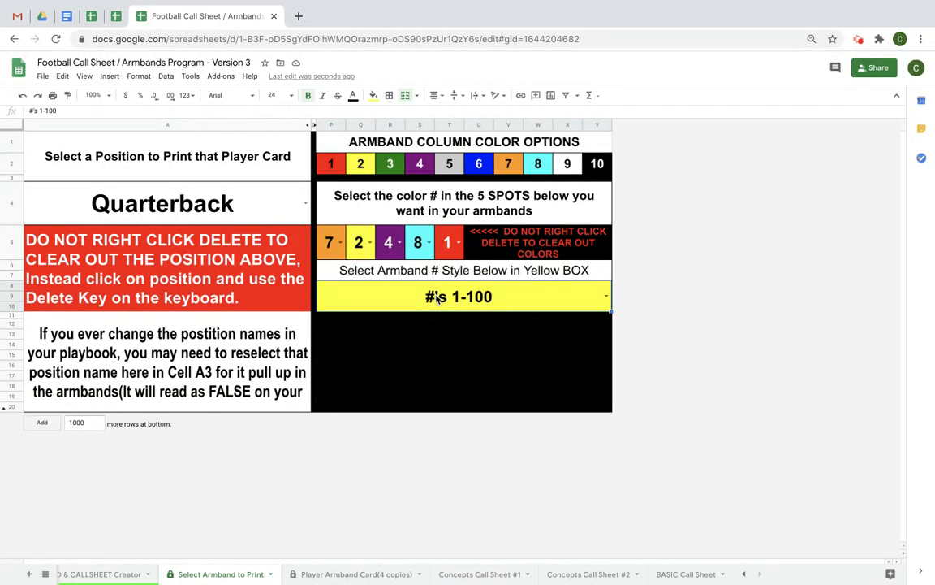
pyautogui.click(604, 296)
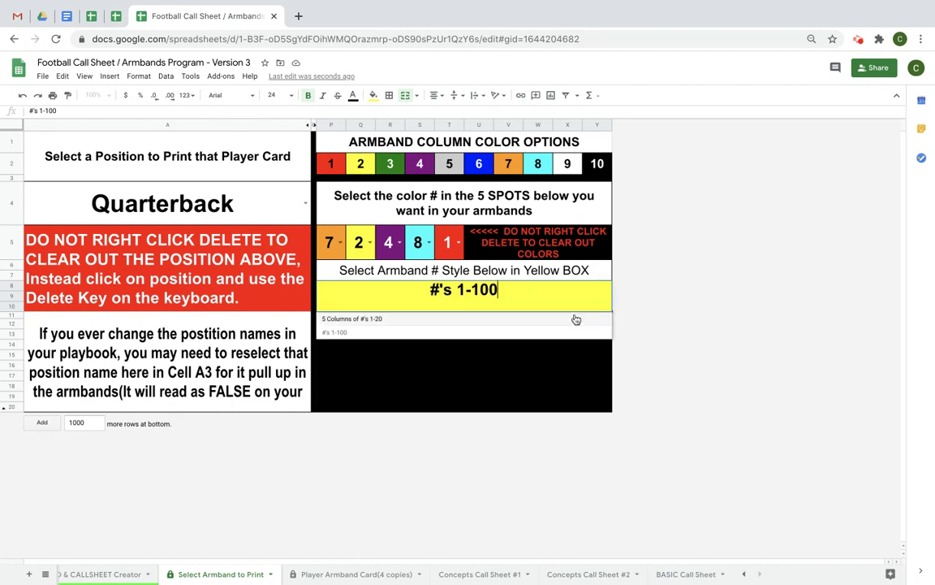
pyautogui.click(561, 323)
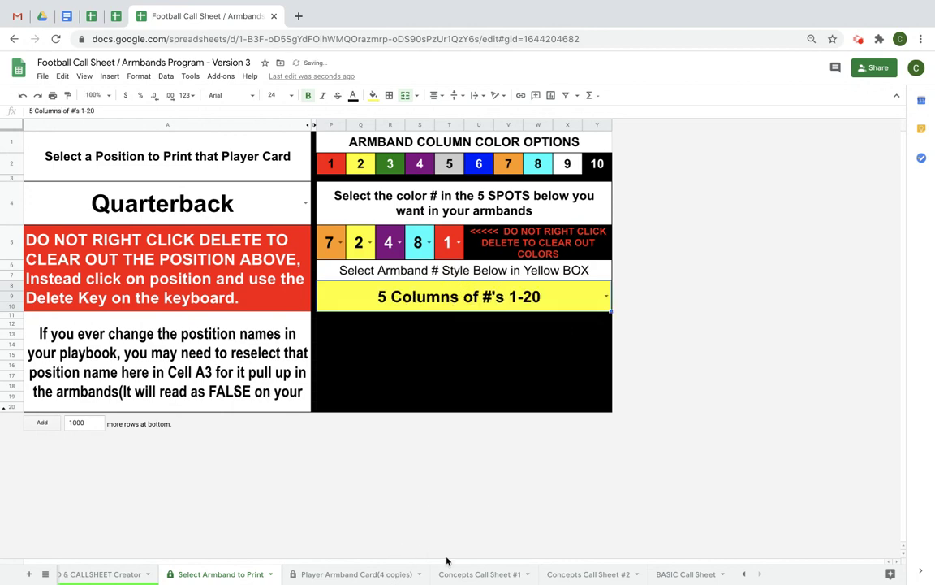
pyautogui.click(471, 574)
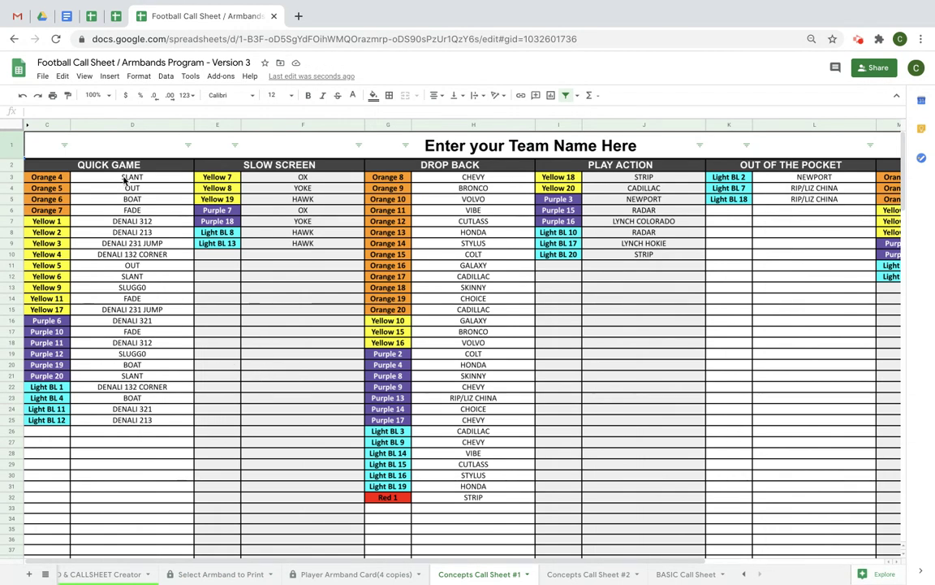
# Step: Preview all printed pages of Concepts Call Sheet #1, checking for empty rows, and close the preview without printing
pyautogui.click(52, 96)
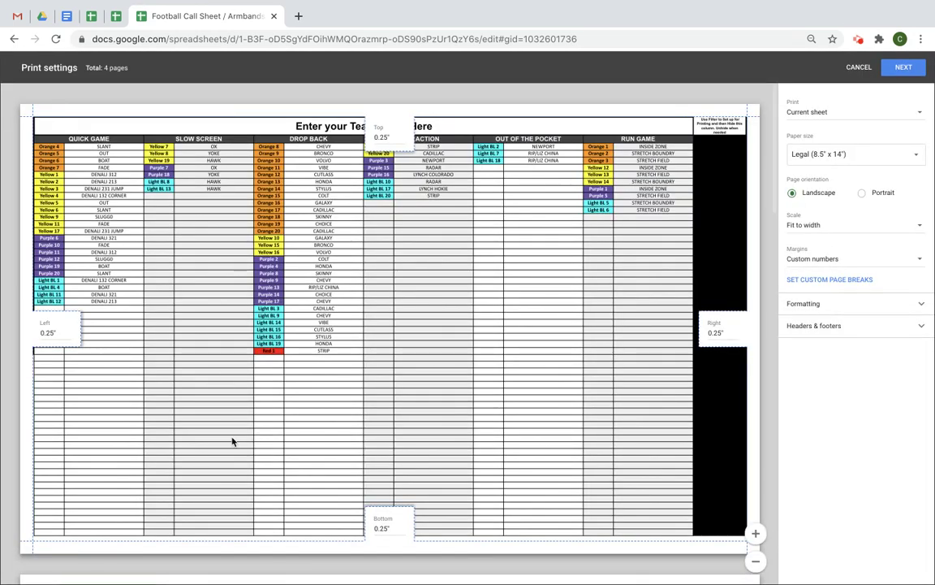
pyautogui.scroll(-3, 232, 441)
pyautogui.scroll(-10, 232, 441)
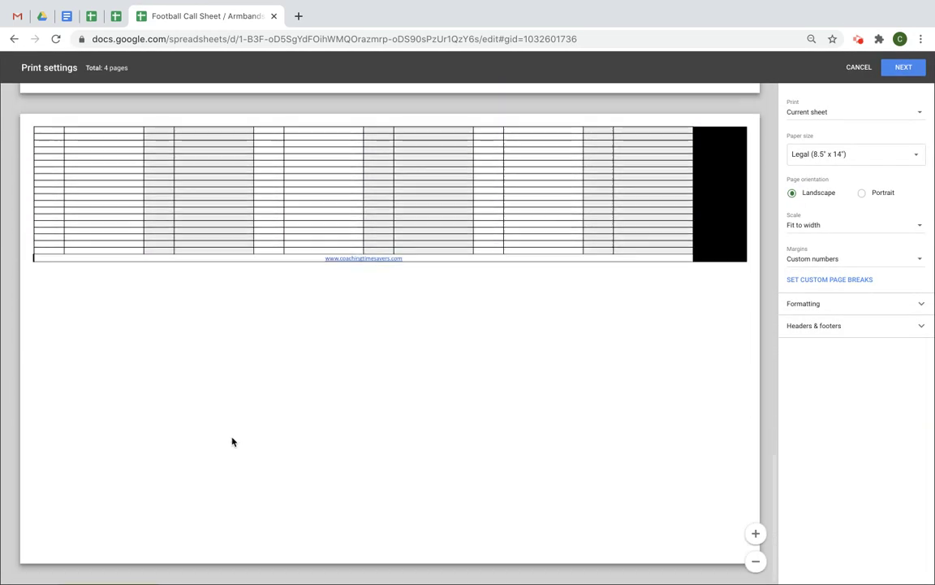
pyautogui.scroll(10, 232, 441)
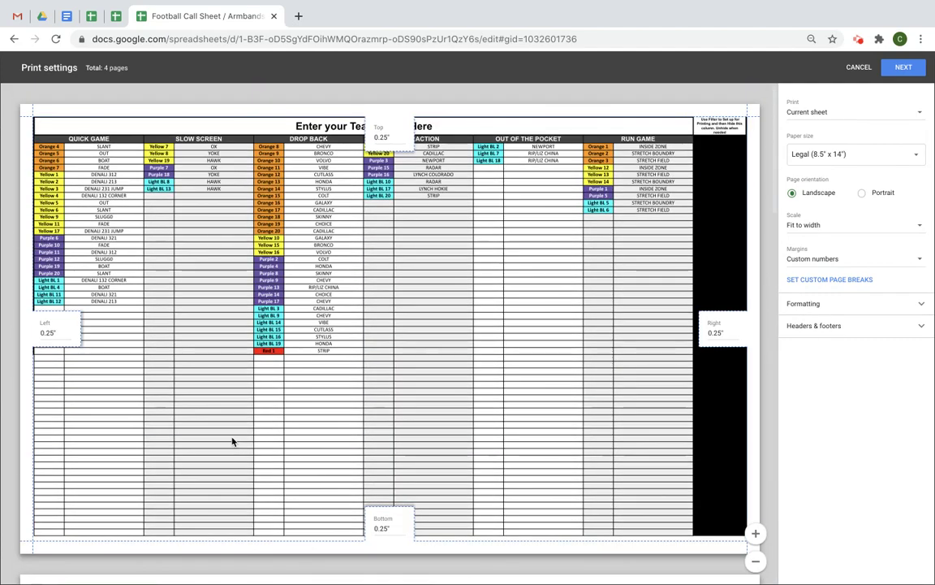
pyautogui.click(859, 68)
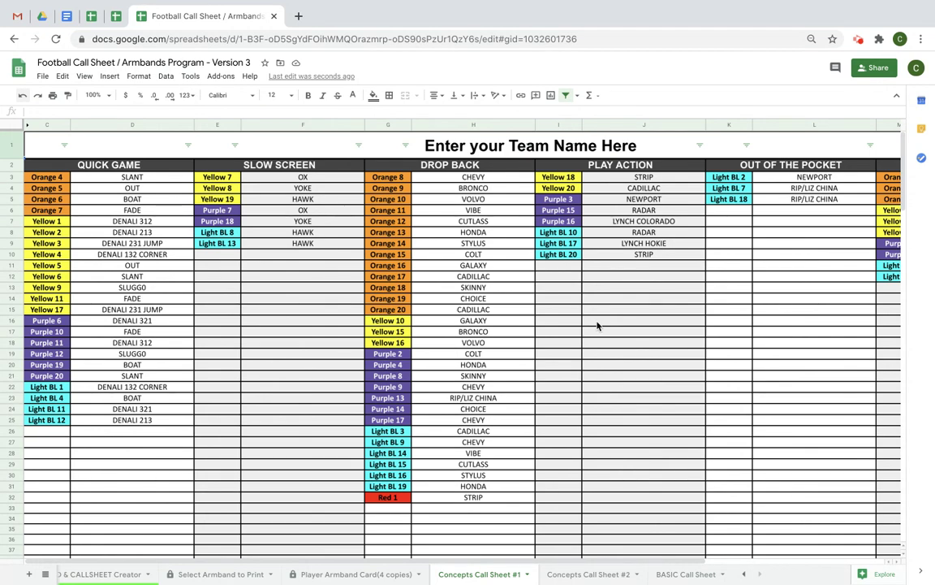
# Step: Filter column O of Concepts Call Sheet #1 to show only ROWS WITH PLAYS
pyautogui.hscroll(5, 597, 326)
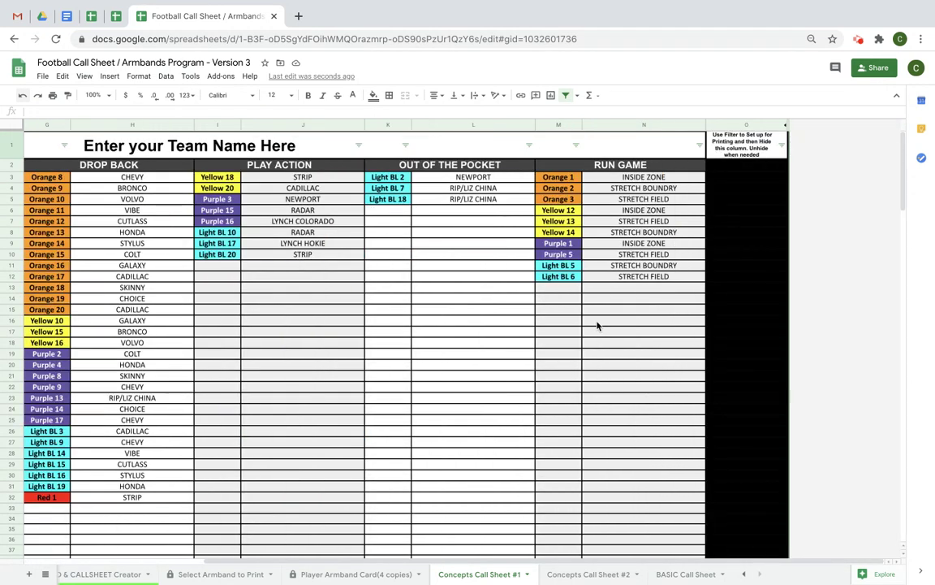
pyautogui.click(747, 147)
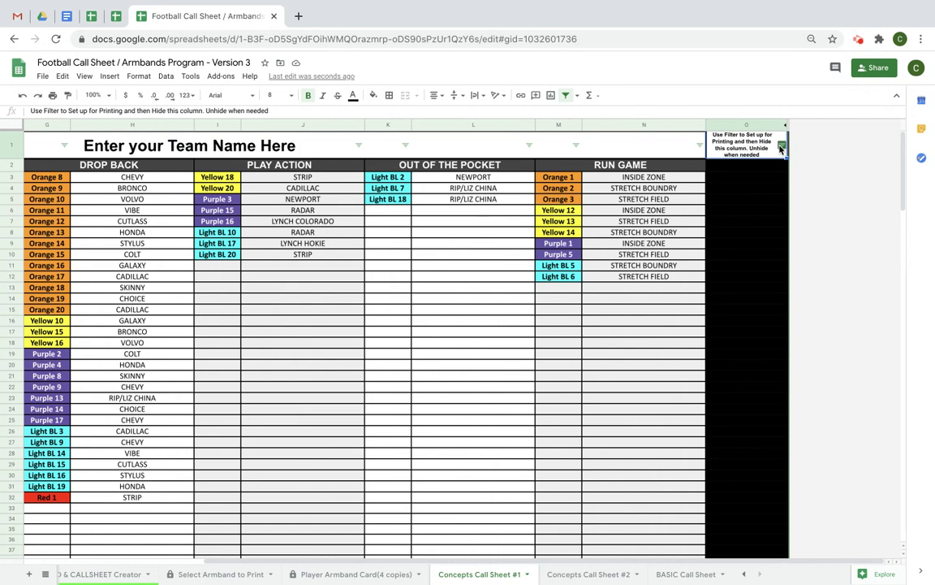
pyautogui.click(781, 147)
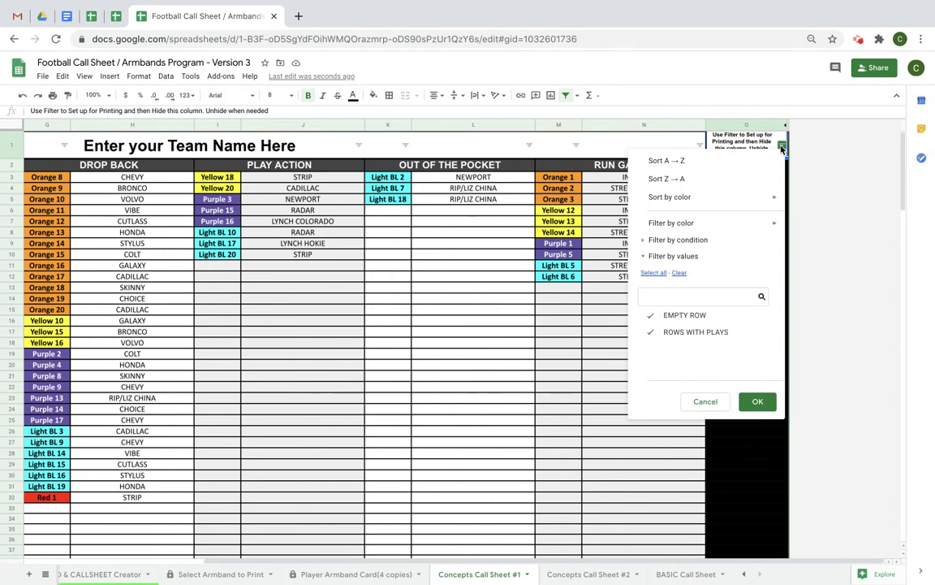
pyautogui.click(679, 275)
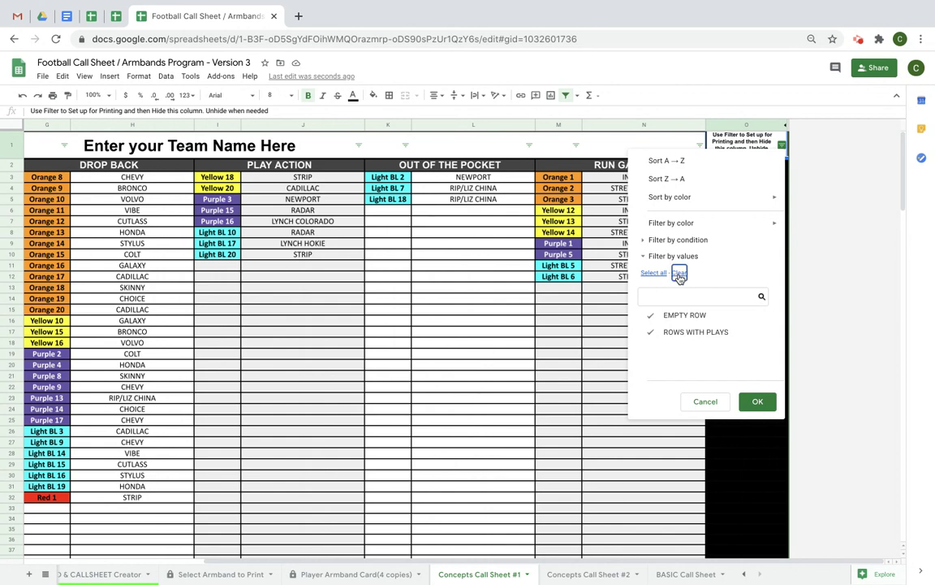
pyautogui.click(681, 334)
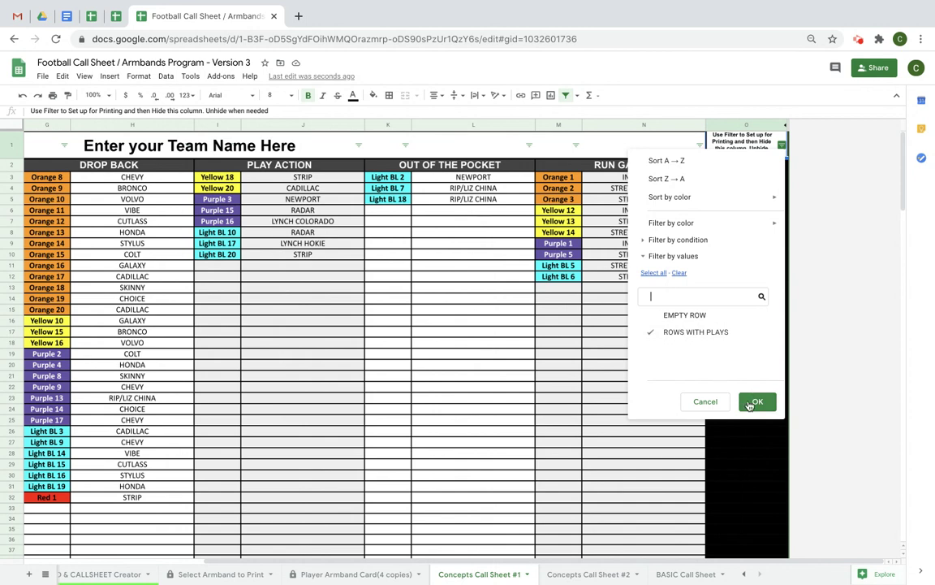
pyautogui.click(750, 403)
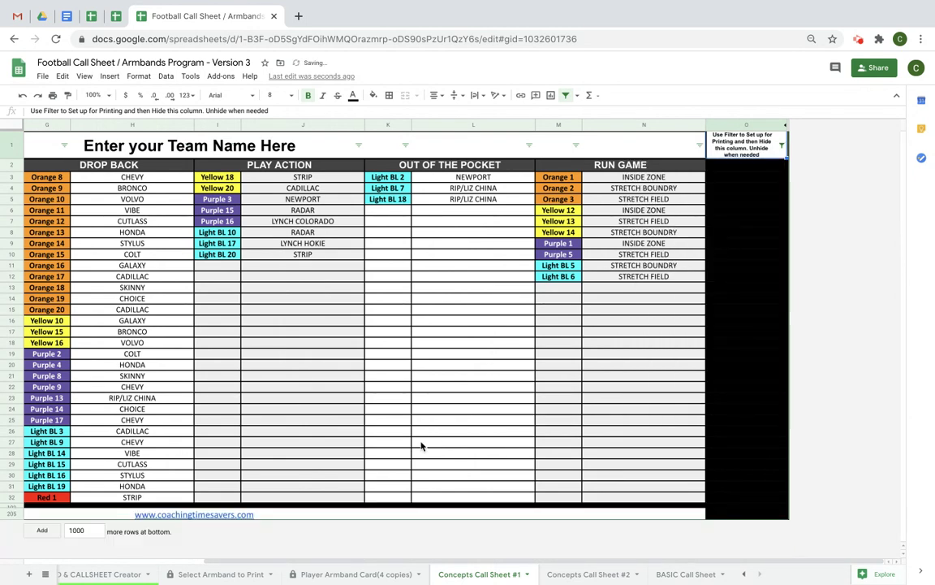
# Step: Check the filtered Concepts Call Sheet #1 in the print preview and return to the sheet without printing
pyautogui.hscroll(-5, 316, 472)
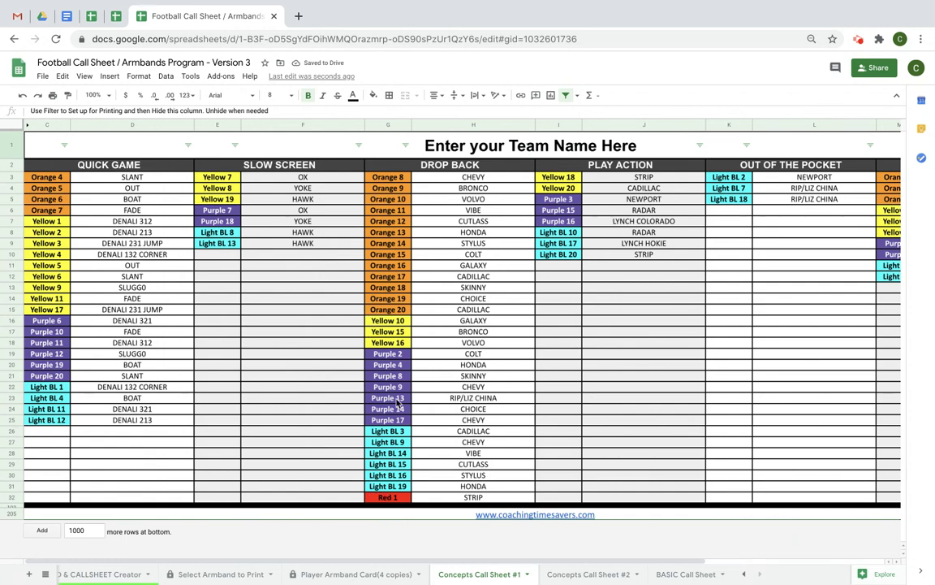
pyautogui.click(52, 96)
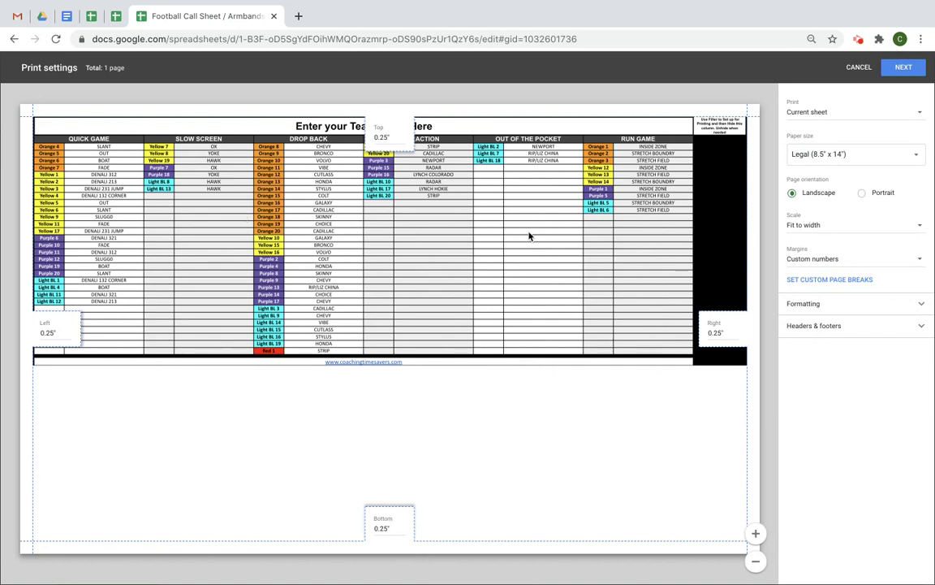
pyautogui.click(858, 68)
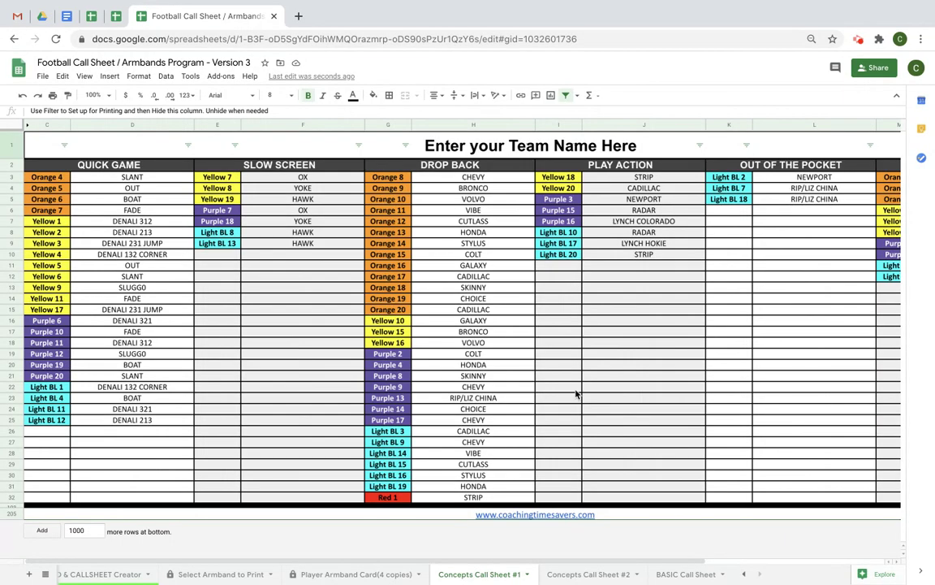
# Step: Hide the black filter column O at the end of Concepts Call Sheet #1
pyautogui.hscroll(5, 577, 394)
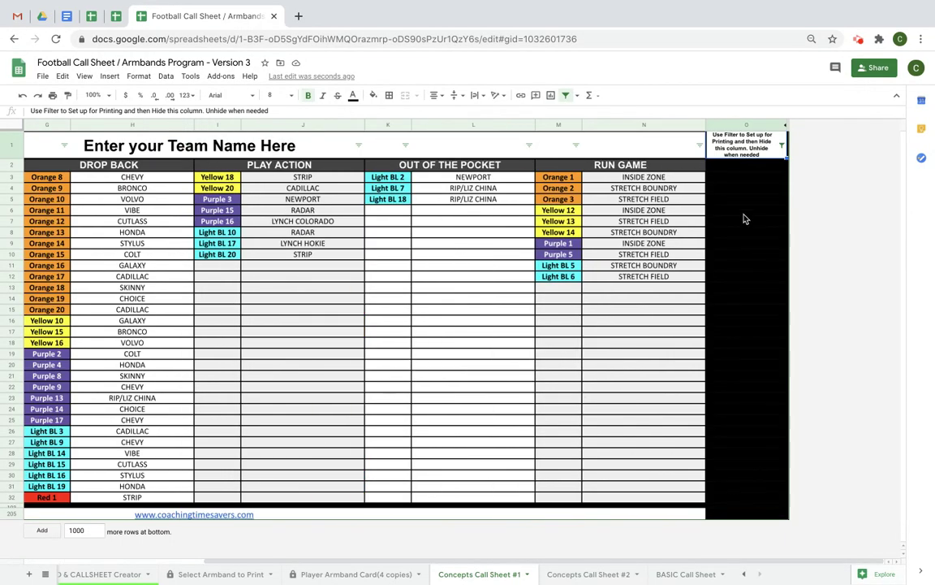
pyautogui.click(751, 125)
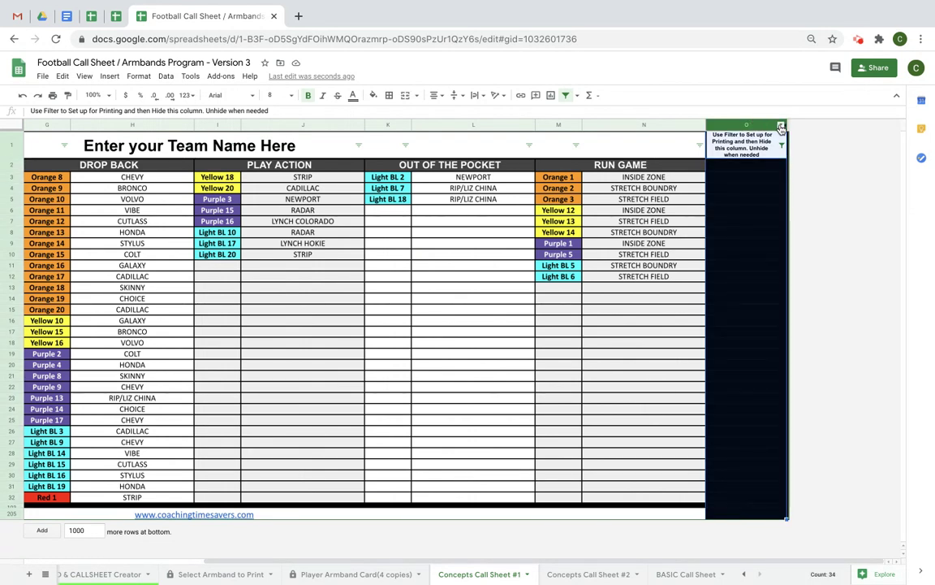
pyautogui.click(781, 126)
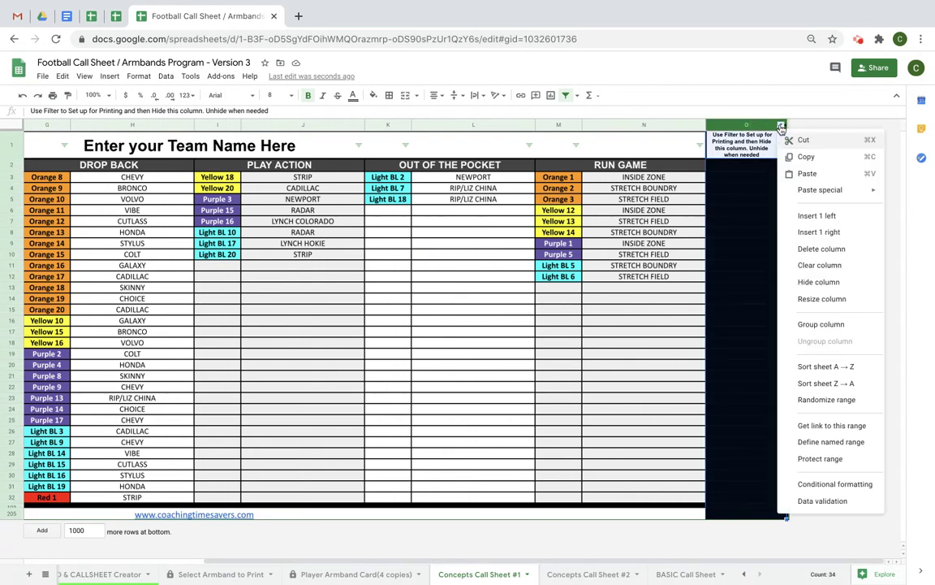
pyautogui.click(809, 283)
pyautogui.click(466, 346)
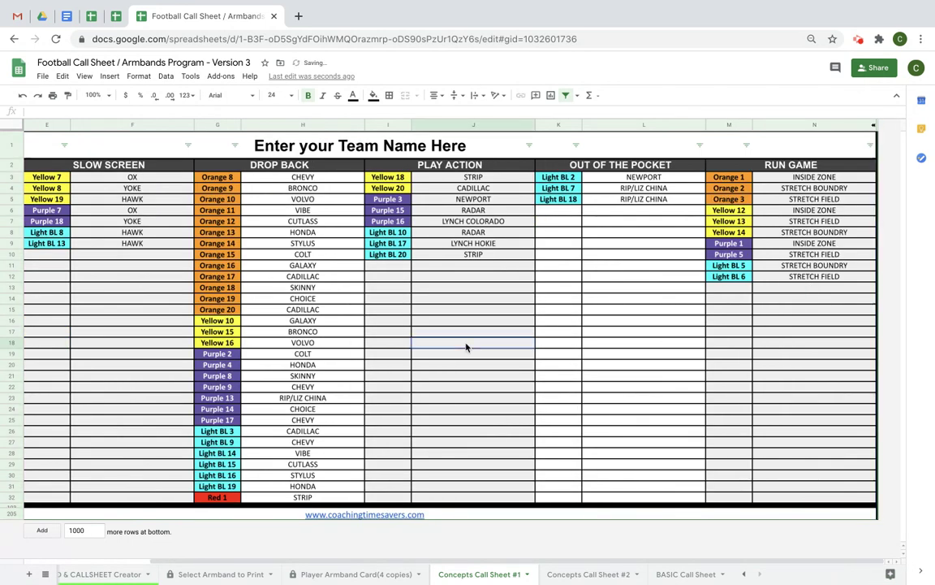
# Step: Check Concepts Call Sheet #1 without the black column in the print preview and return to the sheet without printing
pyautogui.click(51, 96)
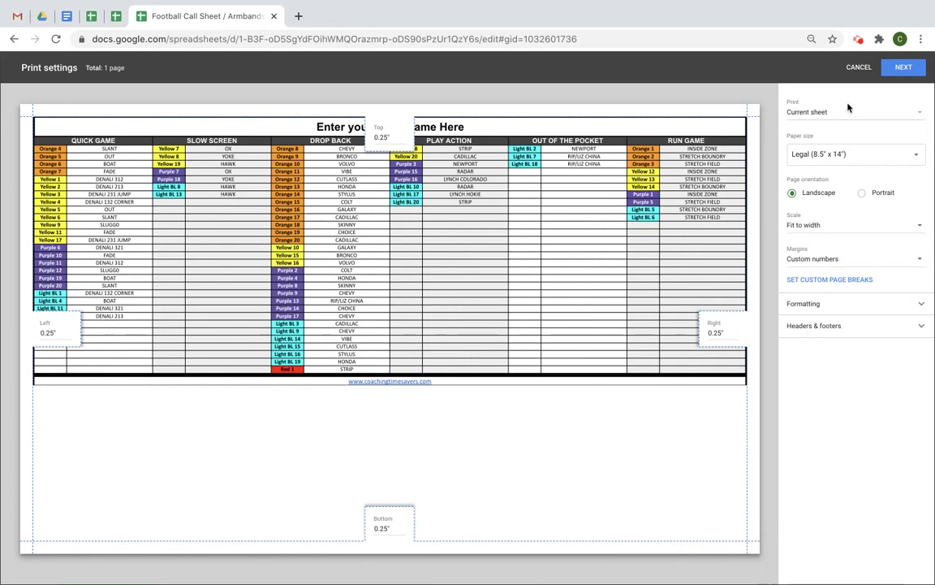
pyautogui.click(859, 68)
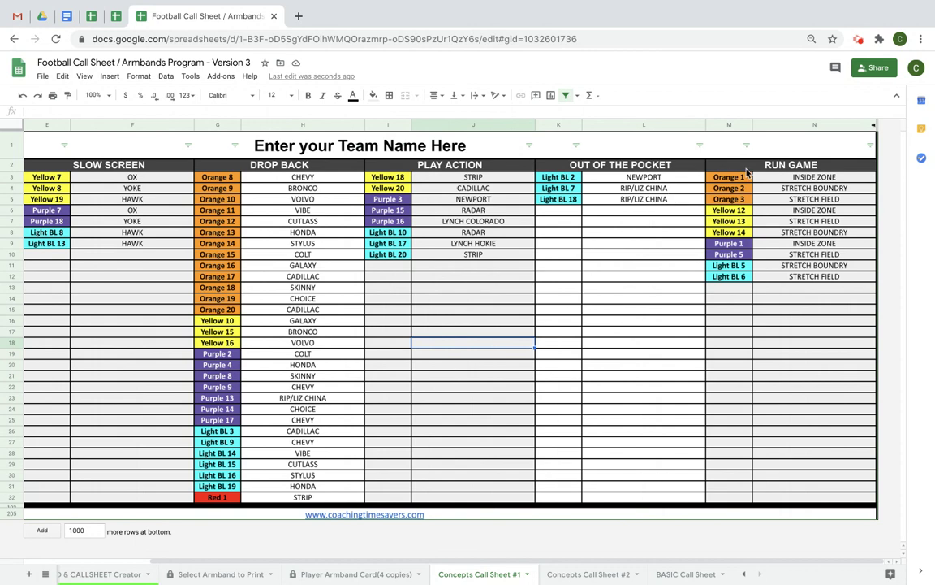
# Step: Unhide column O of Concepts Call Sheet #1 and set its filter to include both ROWS WITH PLAYS and EMPTY ROW
pyautogui.click(873, 129)
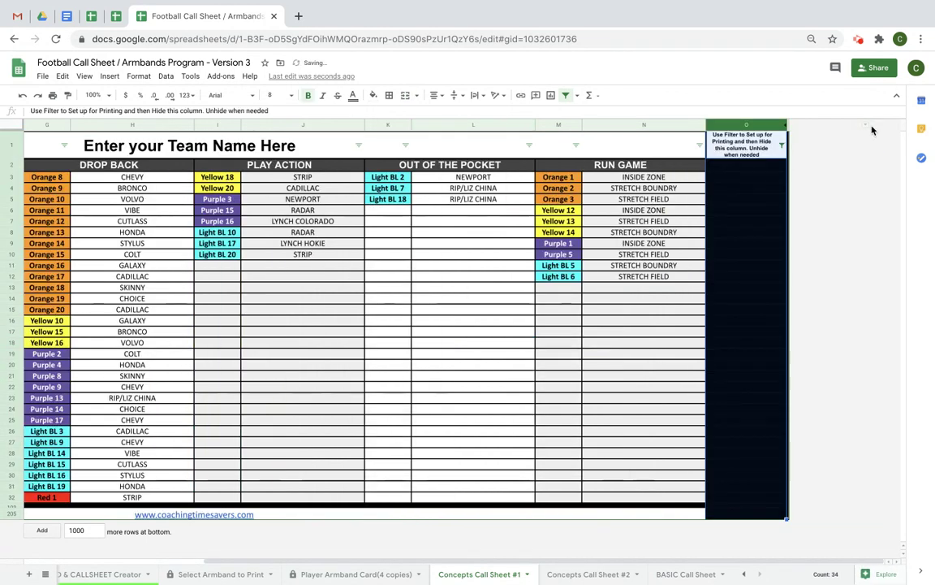
pyautogui.click(780, 147)
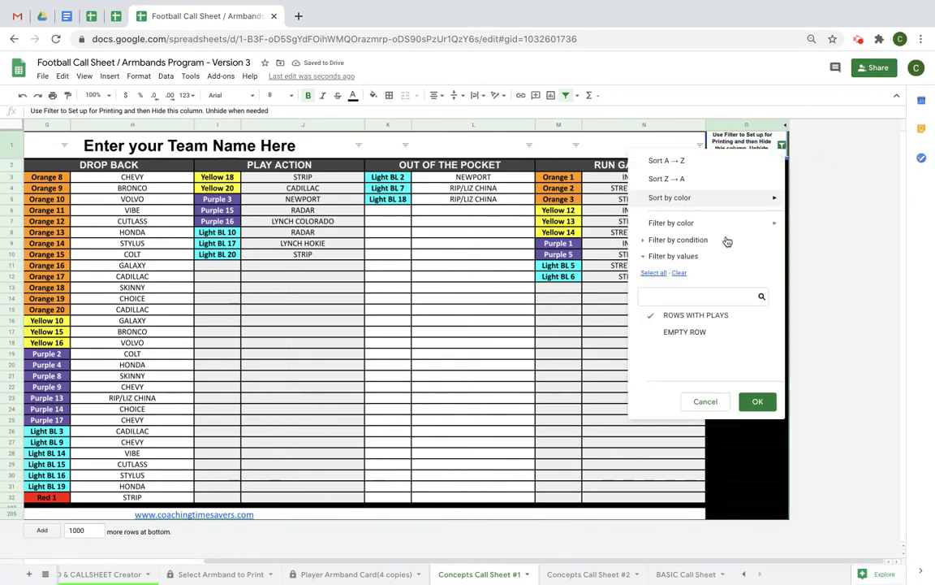
pyautogui.click(655, 273)
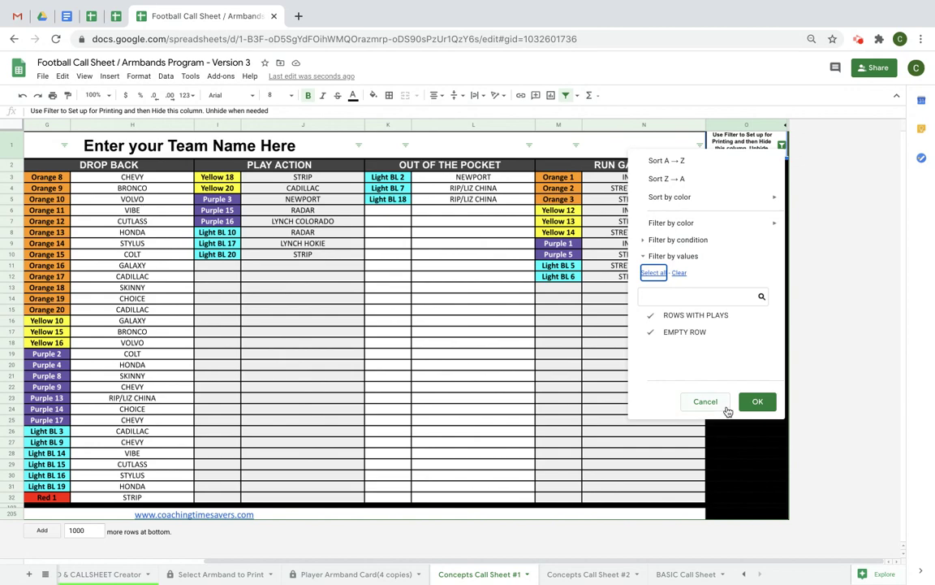
pyautogui.click(757, 401)
# Step: Examine the second concept section of Concepts Call Sheet #1, beginning at the dark header in row 104
pyautogui.hscroll(-5, 389, 456)
pyautogui.scroll(-10, 389, 456)
pyautogui.scroll(-13, 389, 458)
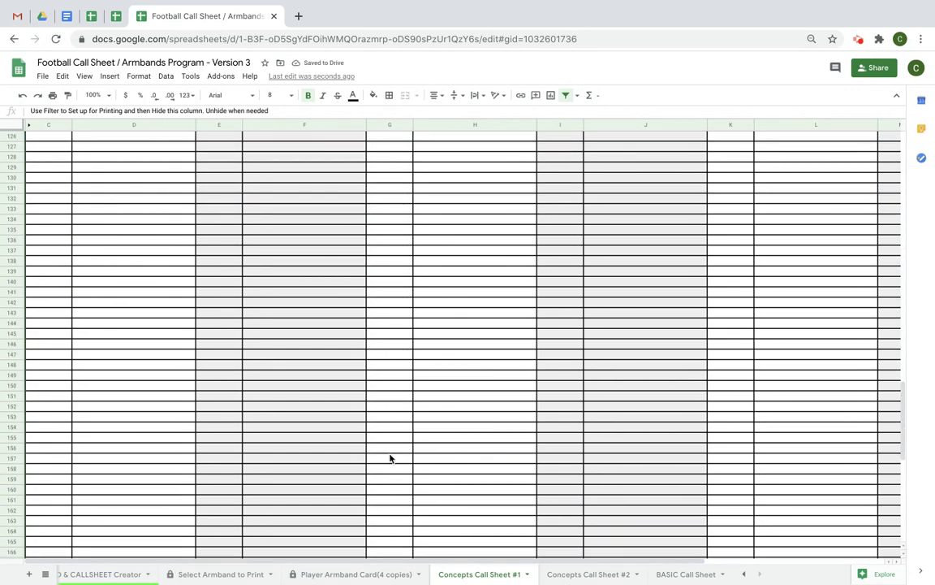
pyautogui.scroll(2, 389, 459)
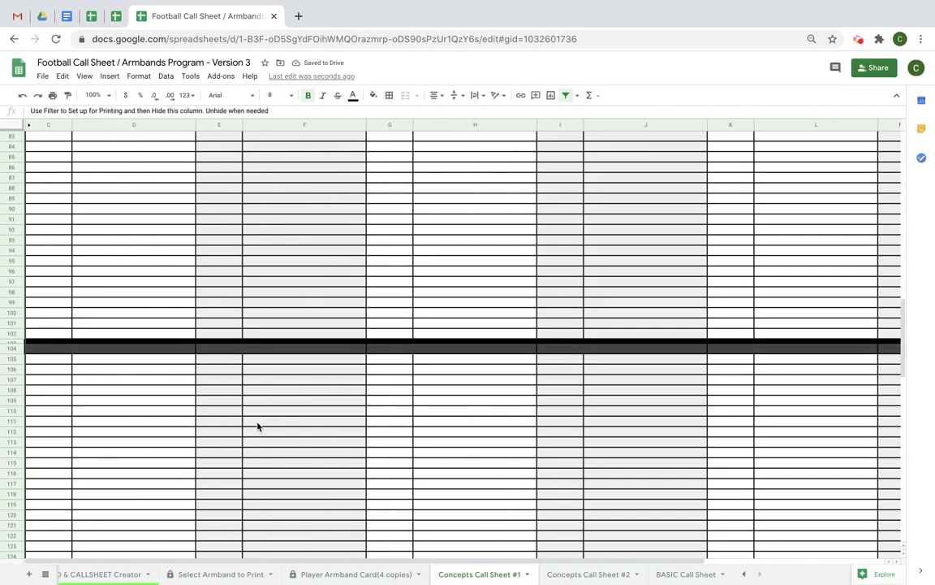
pyautogui.scroll(-2, 94, 357)
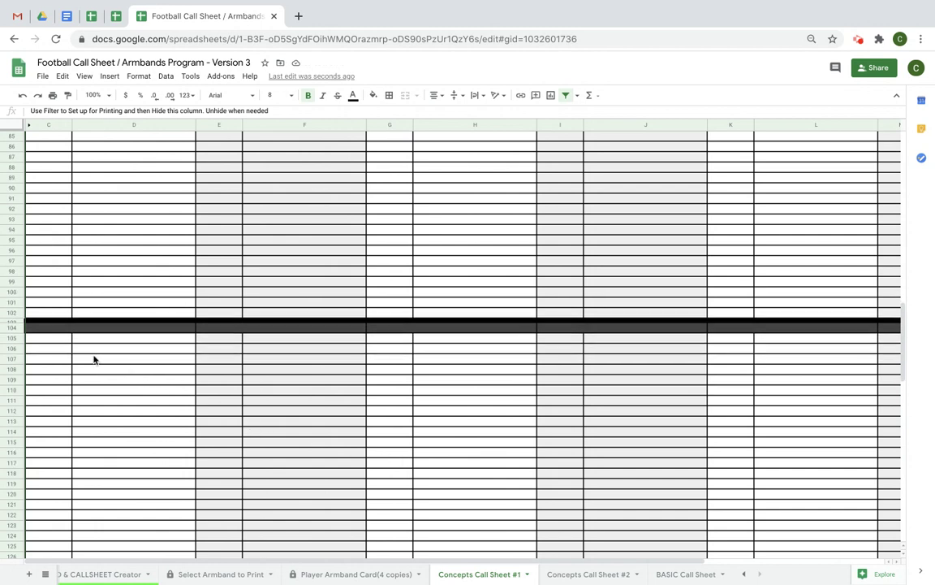
pyautogui.scroll(2, 96, 337)
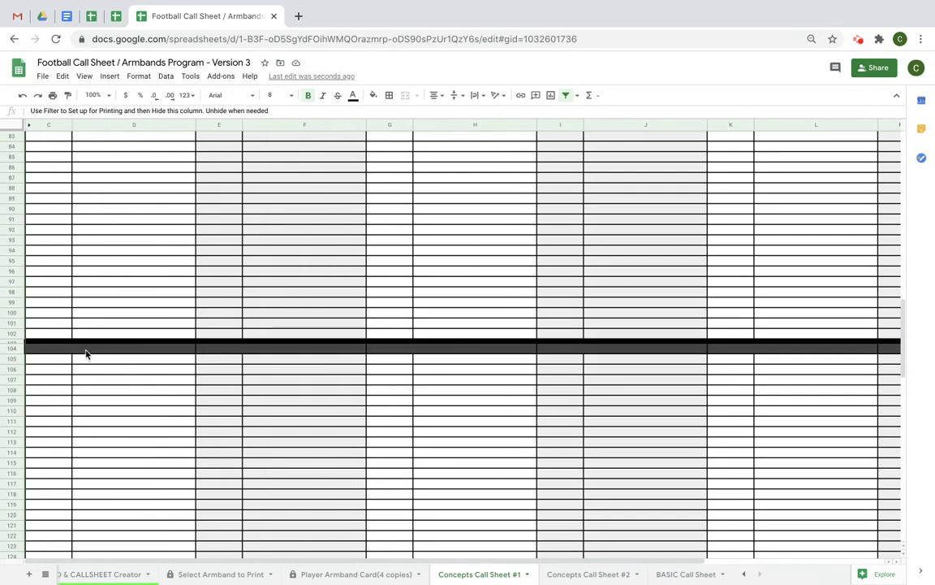
# Step: Add CONCEPT # 7 below RUN GAME in the Call Sheet 1 concept list of ARMBAND & CALLSHEET Creator
pyautogui.hscroll(-5, 107, 576)
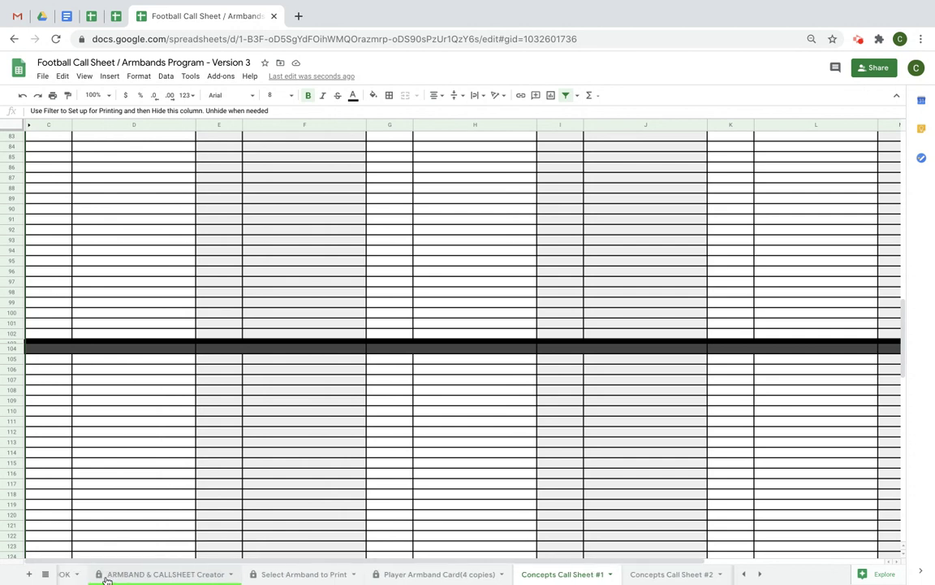
pyautogui.click(180, 574)
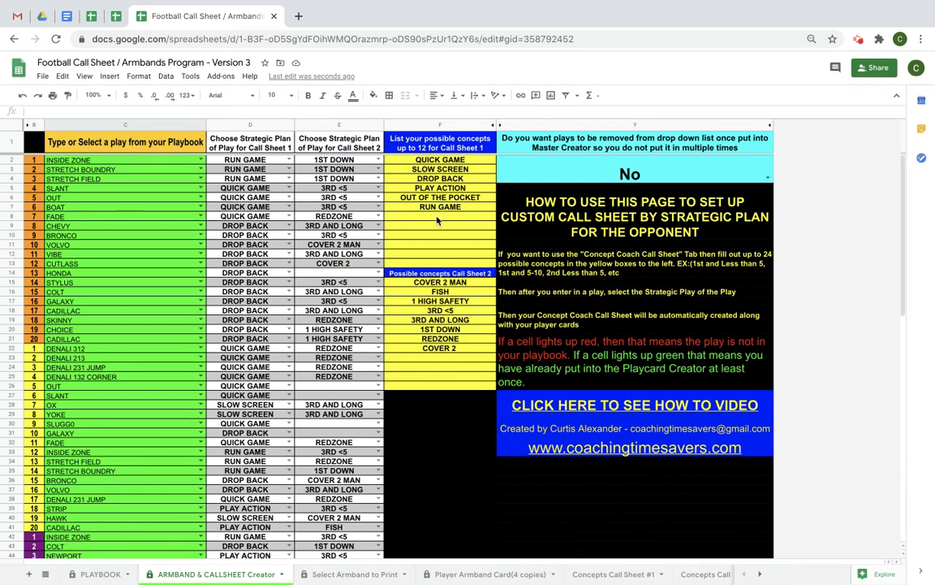
pyautogui.click(436, 220)
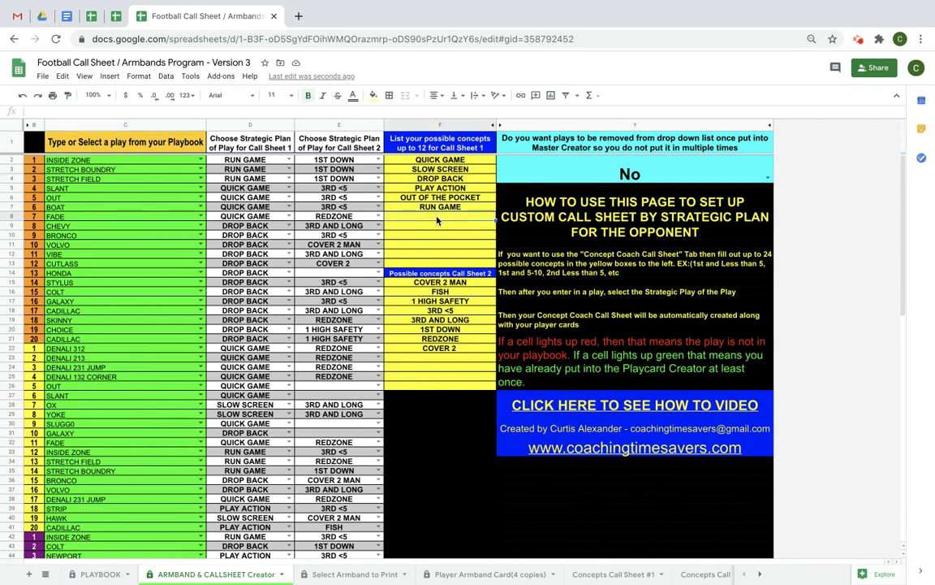
pyautogui.write('CONCEOT')
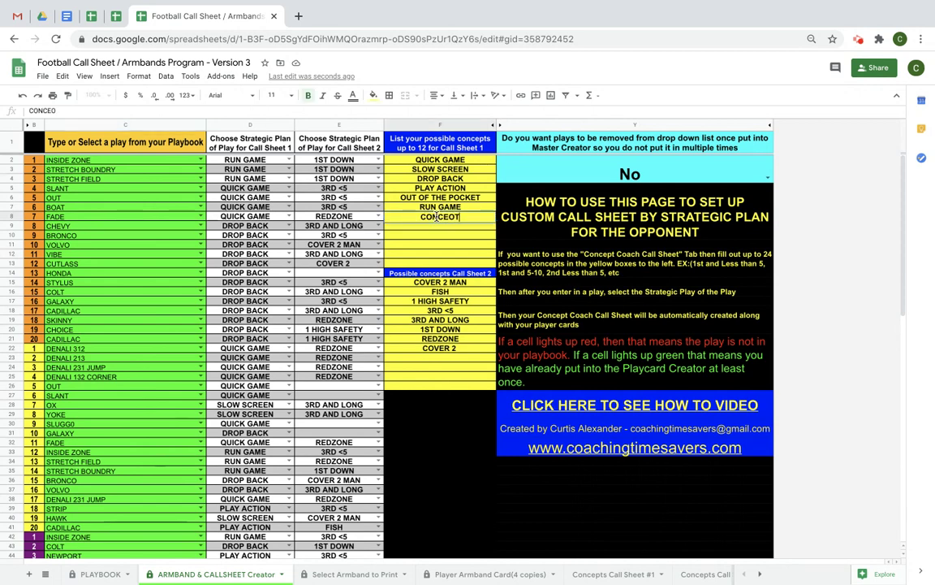
pyautogui.press('BackSpace')
pyautogui.press('BackSpace')
pyautogui.write('PT # 7')
pyautogui.press('Return')
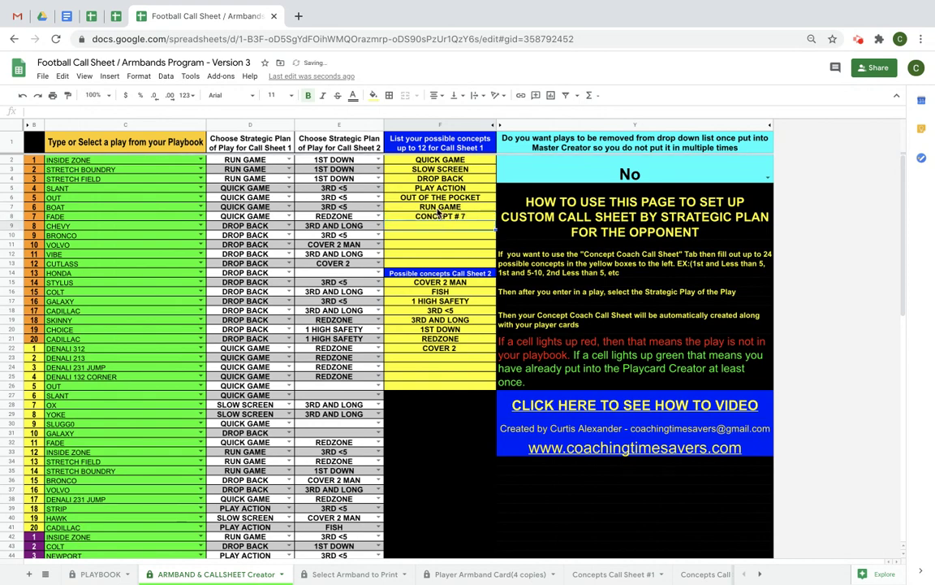
# Step: For red play number 2, choose the play STRETCH FIELD and assign it to CONCEPT # 7 for Call Sheet 1
pyautogui.scroll(-12, 147, 403)
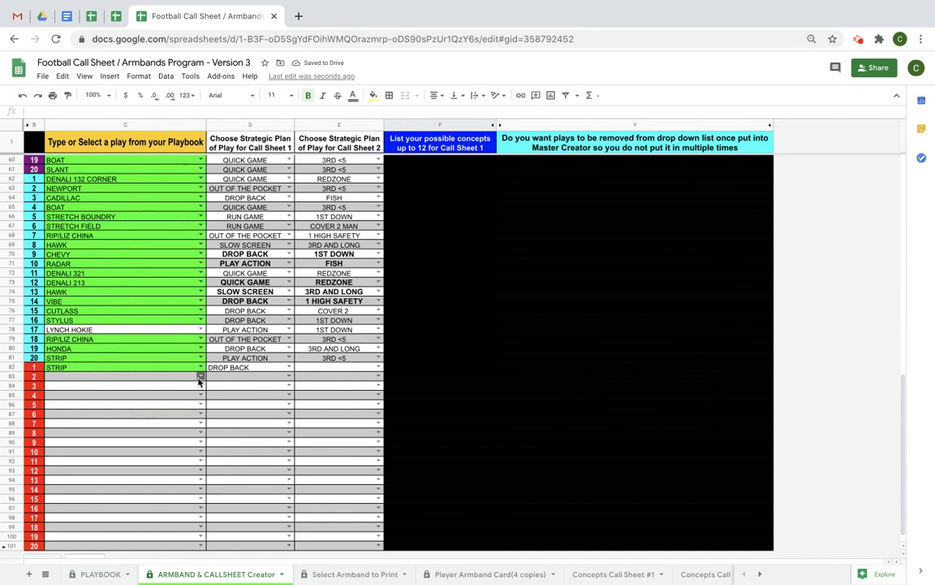
pyautogui.click(199, 378)
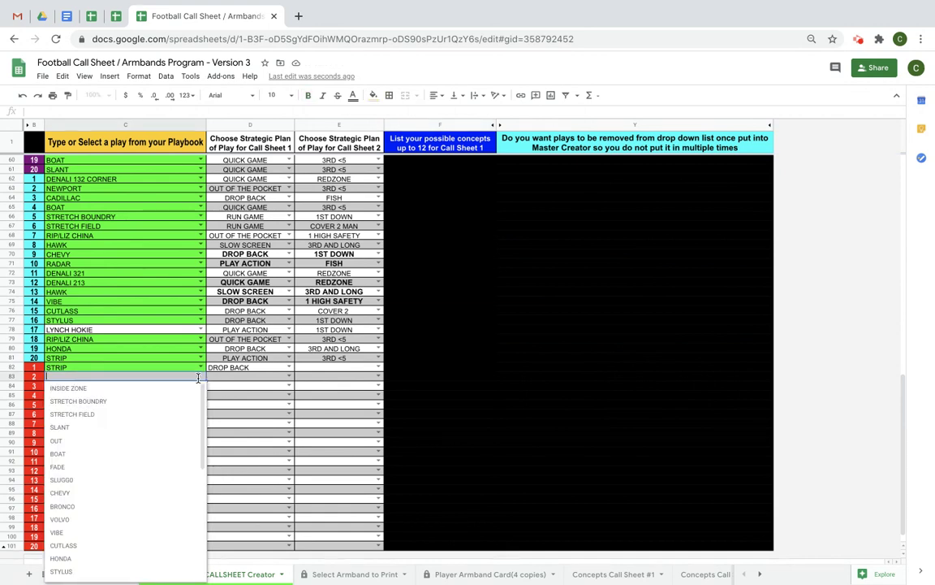
pyautogui.click(171, 415)
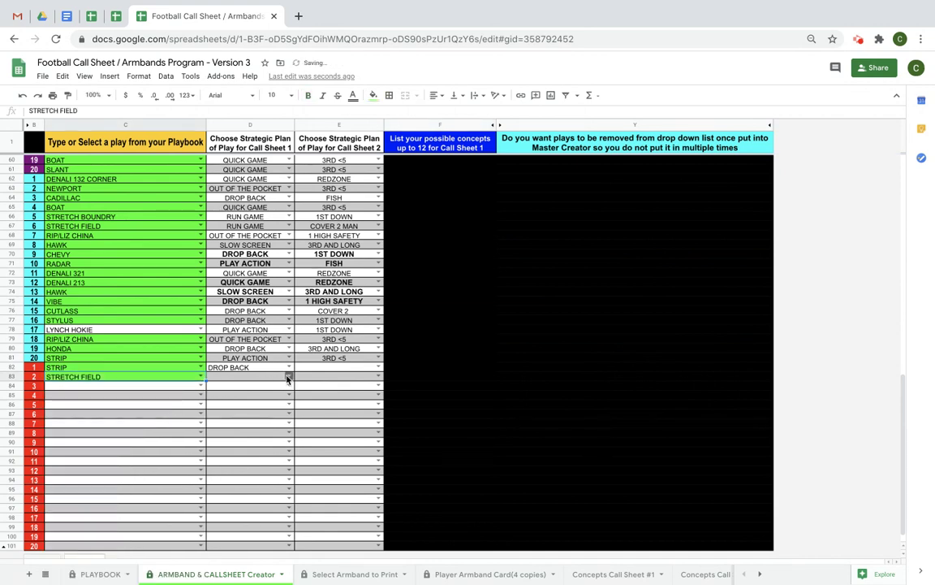
pyautogui.click(289, 377)
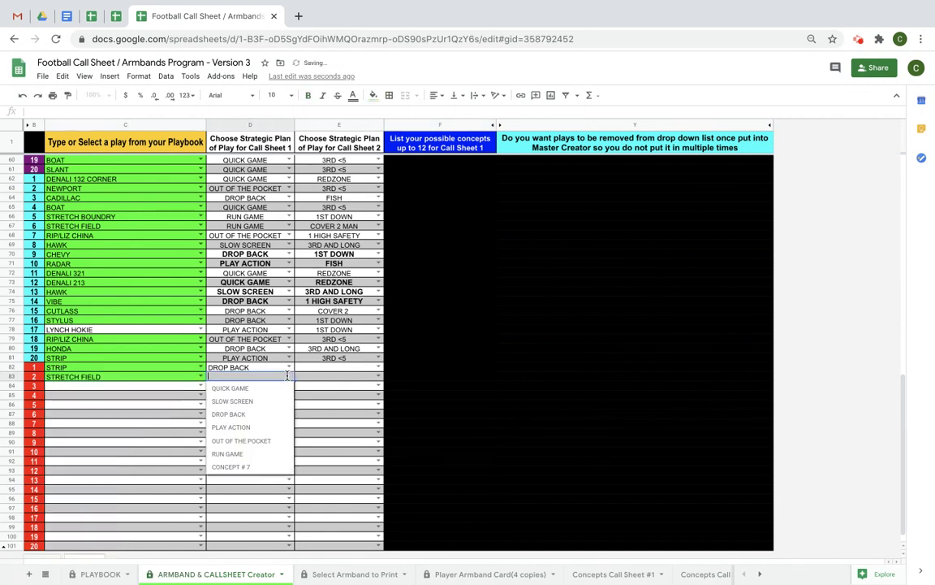
pyautogui.click(262, 469)
# Step: Open Concepts Call Sheet #1 and check the CONCEPT # 7 header and its play in the second section
pyautogui.click(605, 575)
pyautogui.moveTo(285, 487); pyautogui.dragTo(122, 435)
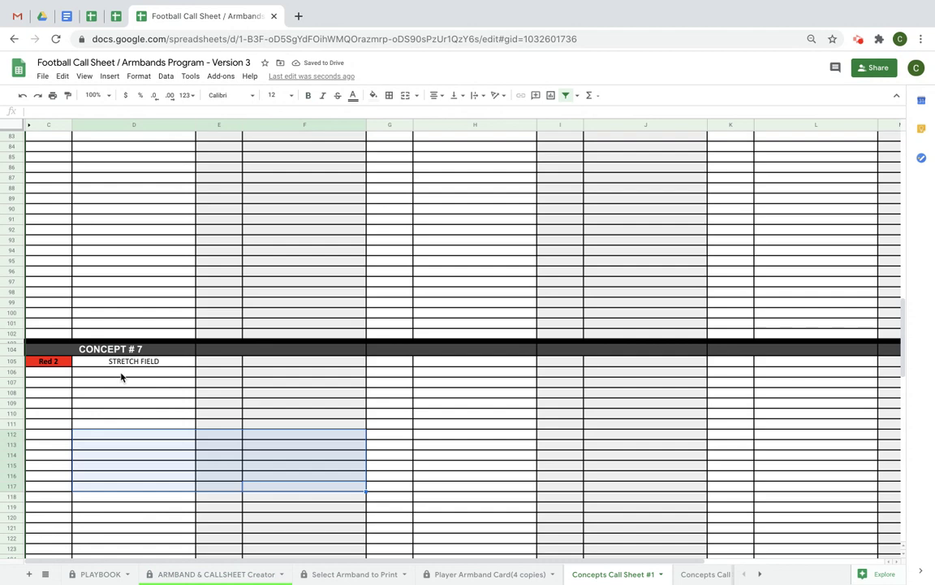
pyautogui.click(157, 358)
# Step: Filter column O of Concepts Call Sheet #1 again so that only ROWS WITH PLAYS is selected
pyautogui.scroll(10, 317, 269)
pyautogui.scroll(5, 318, 269)
pyautogui.hscroll(-3, 317, 269)
pyautogui.hscroll(3, 318, 270)
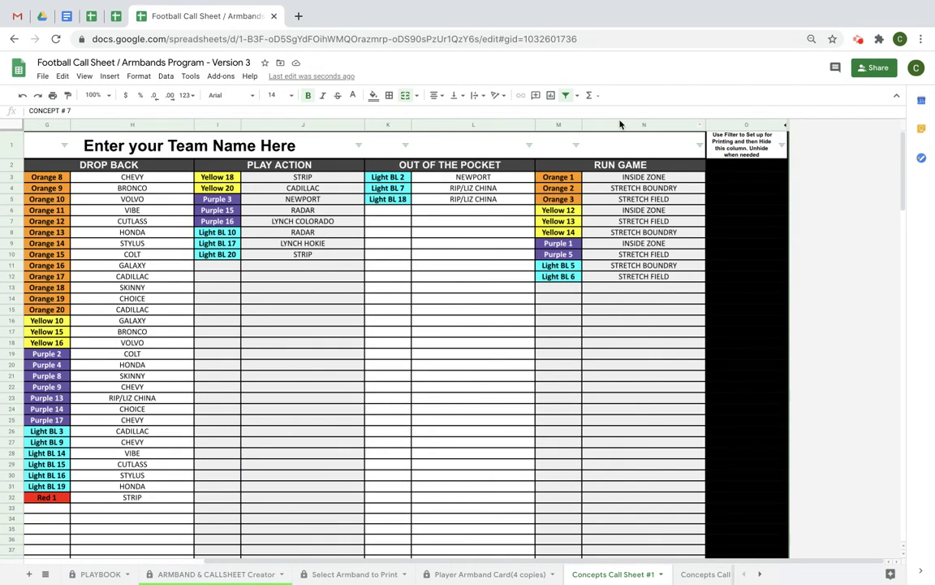
pyautogui.click(782, 144)
pyautogui.click(679, 273)
pyautogui.click(685, 332)
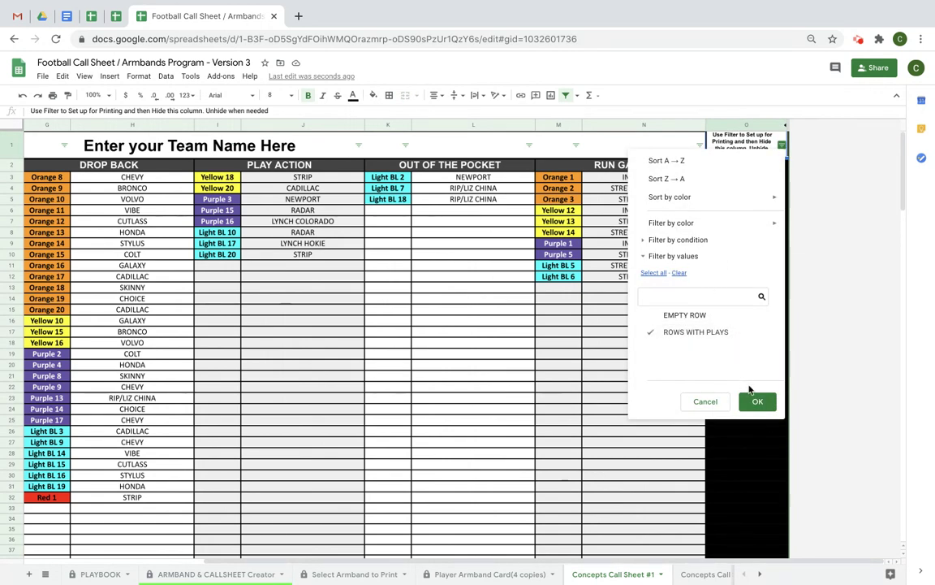
pyautogui.click(756, 402)
# Step: Review the filtered Concepts Call Sheet #1 across all its concept columns, including the CONCEPT # 7 section
pyautogui.hscroll(-5, 387, 417)
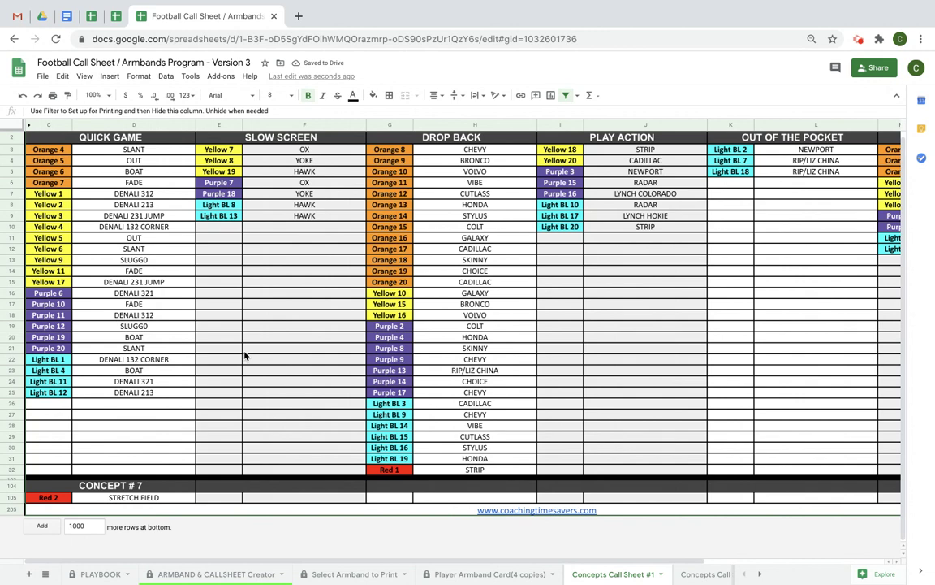
pyautogui.moveTo(245, 355); pyautogui.dragTo(185, 380)
pyautogui.keyDown('shift'); pyautogui.click(120, 292); pyautogui.keyUp('shift')
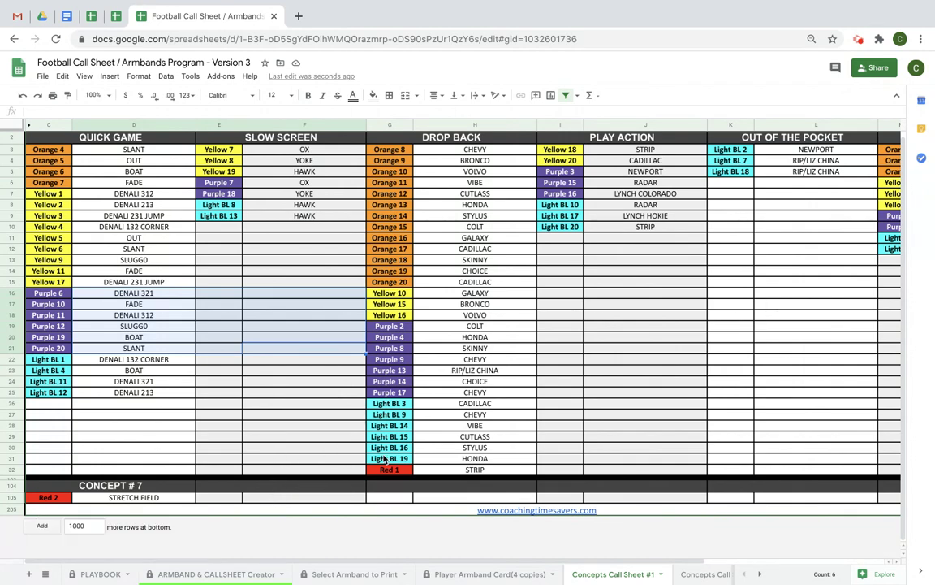
pyautogui.hscroll(5, 540, 378)
pyautogui.scroll(1, 540, 377)
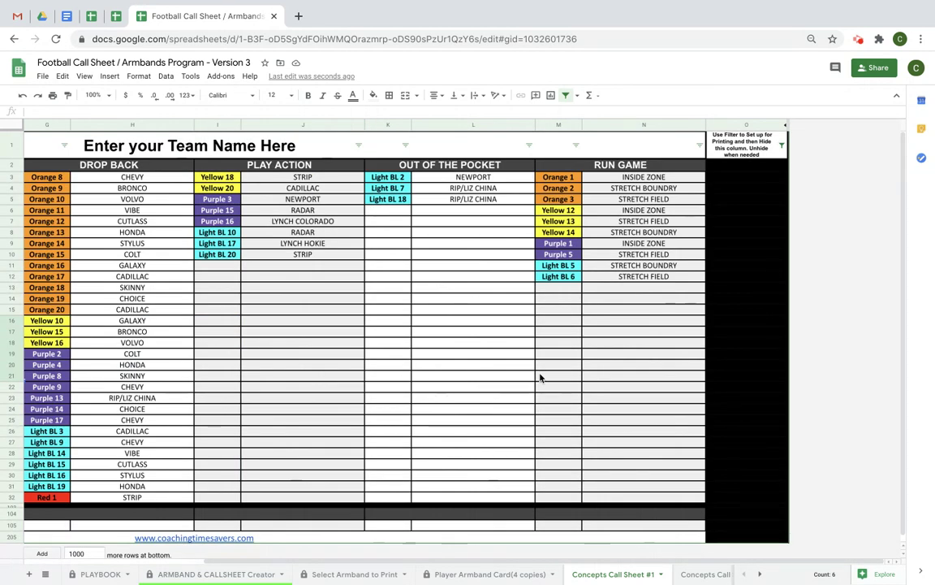
# Step: Open Concepts Call Sheet #2 and look through its concept columns and rows up to the filter column O
pyautogui.click(702, 574)
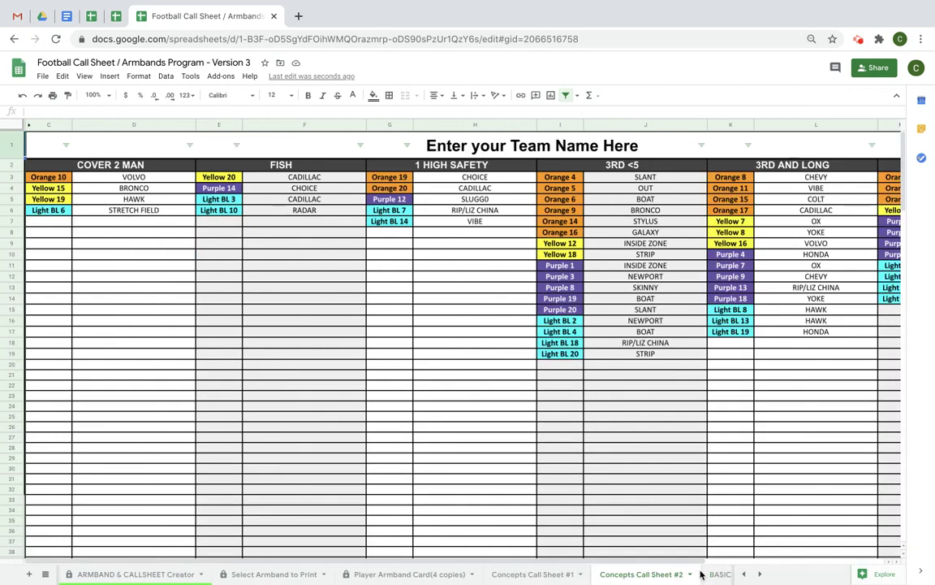
pyautogui.scroll(-15, 514, 471)
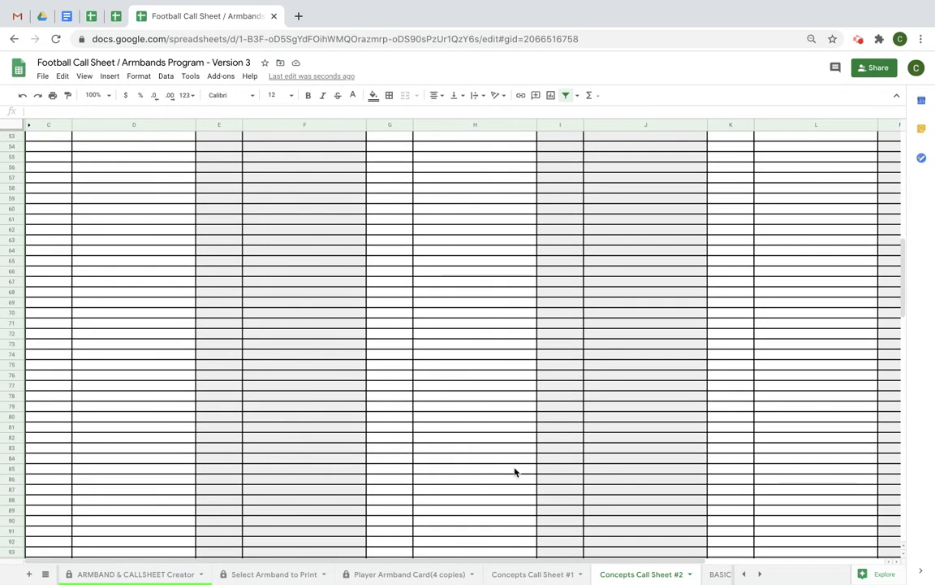
pyautogui.scroll(15, 514, 471)
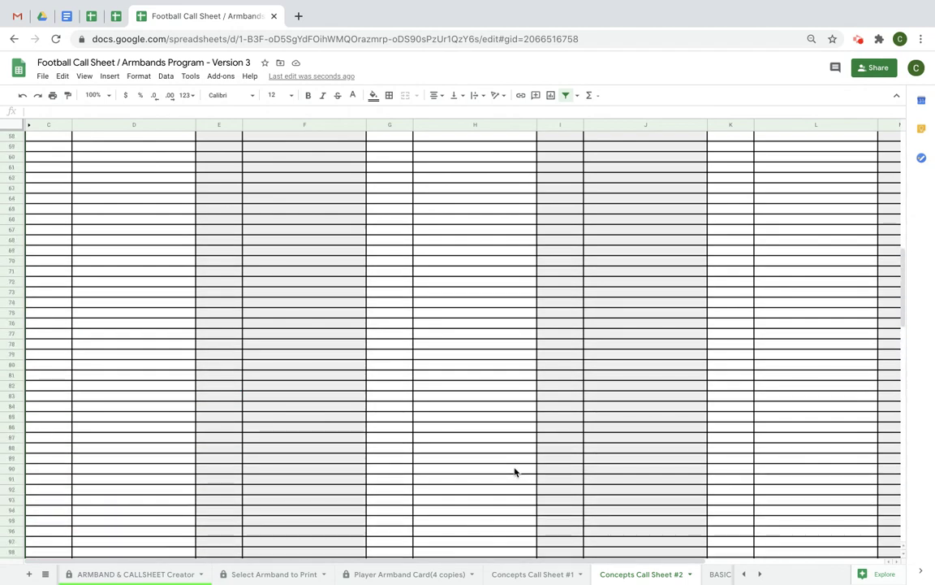
pyautogui.hscroll(5, 514, 471)
pyautogui.hscroll(-5, 514, 471)
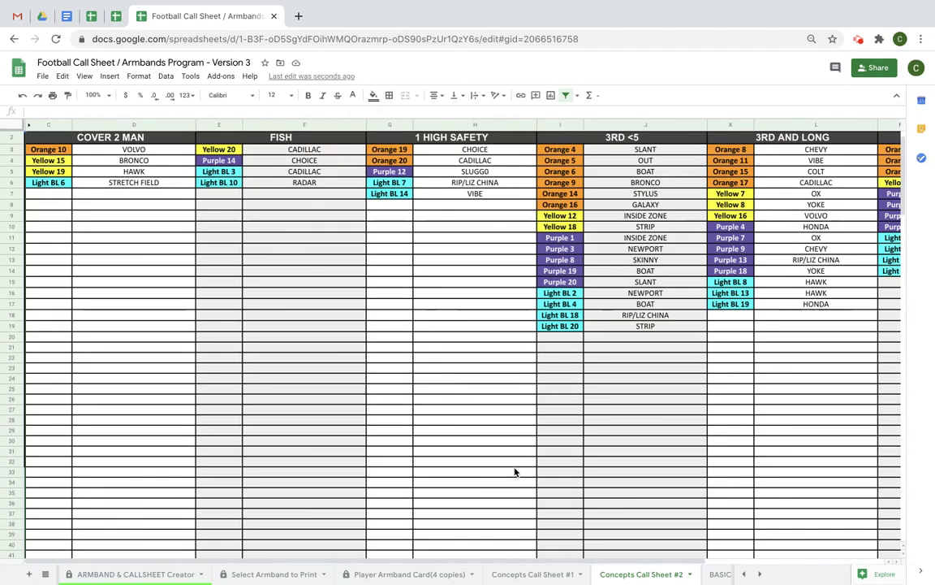
pyautogui.hscroll(5, 514, 471)
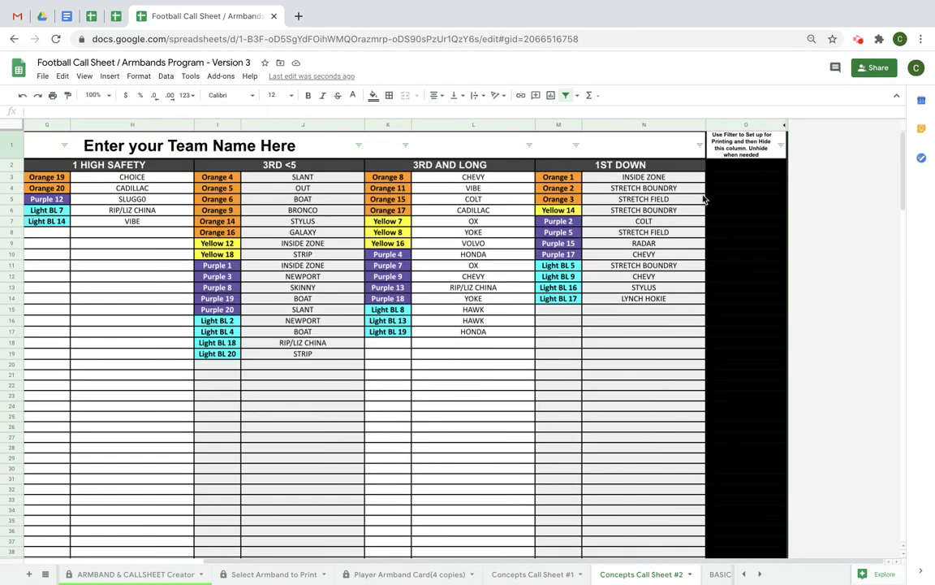
# Step: Filter column O of Concepts Call Sheet #2 to show only ROWS WITH PLAYS and hide that column
pyautogui.click(782, 145)
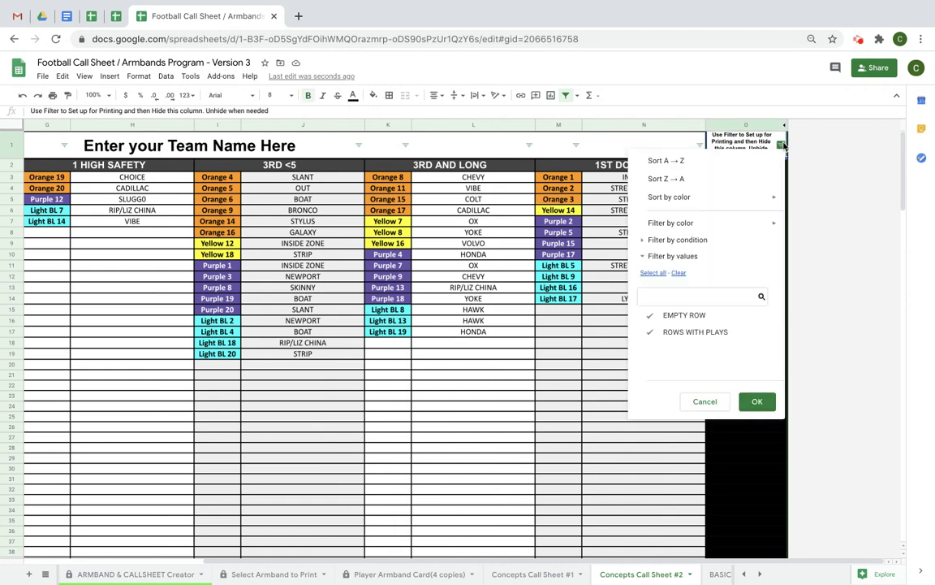
pyautogui.click(679, 272)
pyautogui.click(682, 338)
pyautogui.click(757, 400)
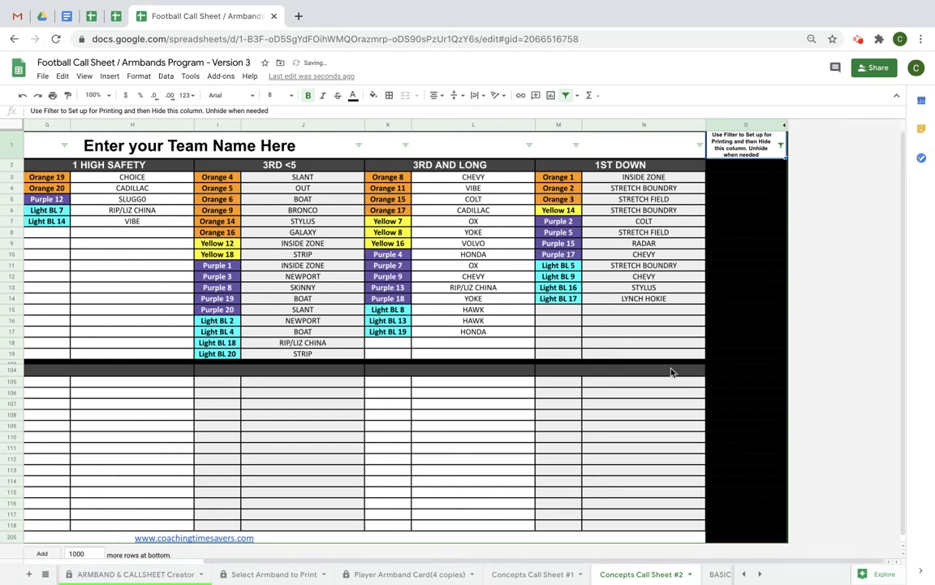
pyautogui.rightClick(780, 128)
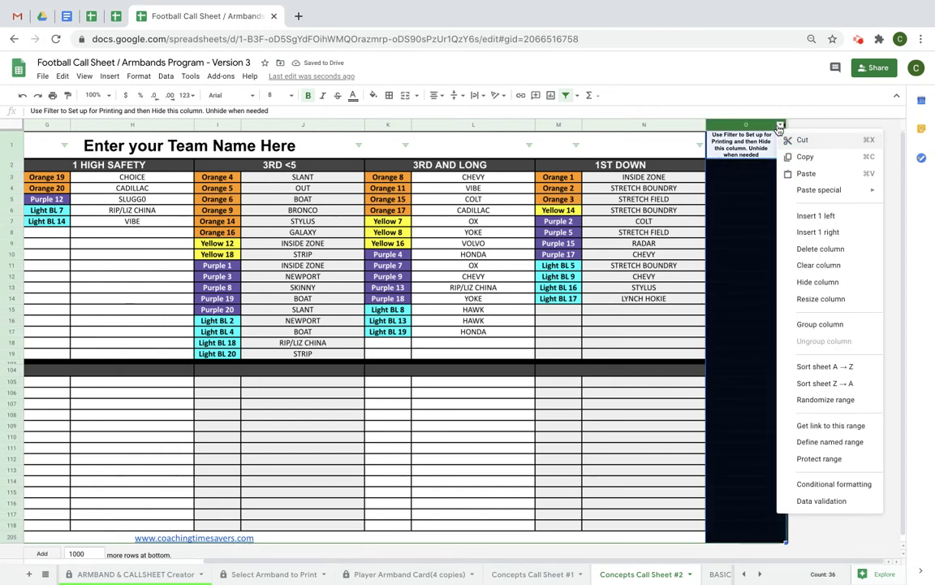
pyautogui.click(809, 283)
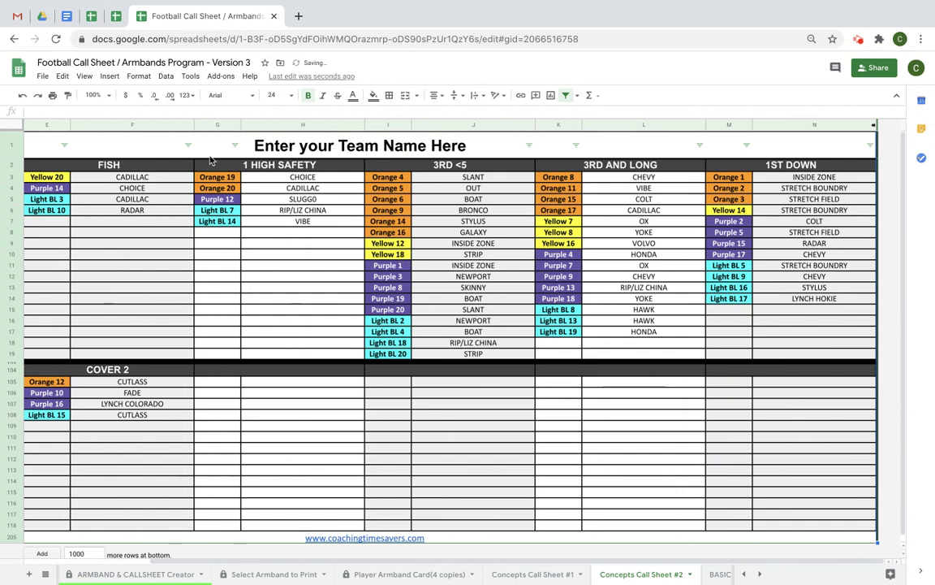
# Step: Preview Concepts Call Sheet #2 for printing on Letter (8.5" x 11") and Legal (8.5" x 14") paper, and leave the print settings without printing
pyautogui.click(52, 95)
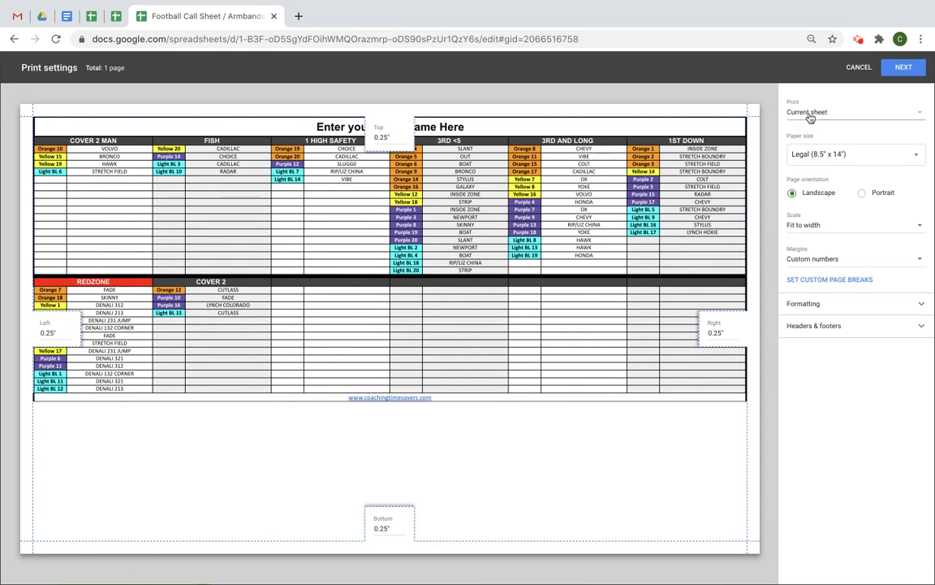
pyautogui.click(828, 160)
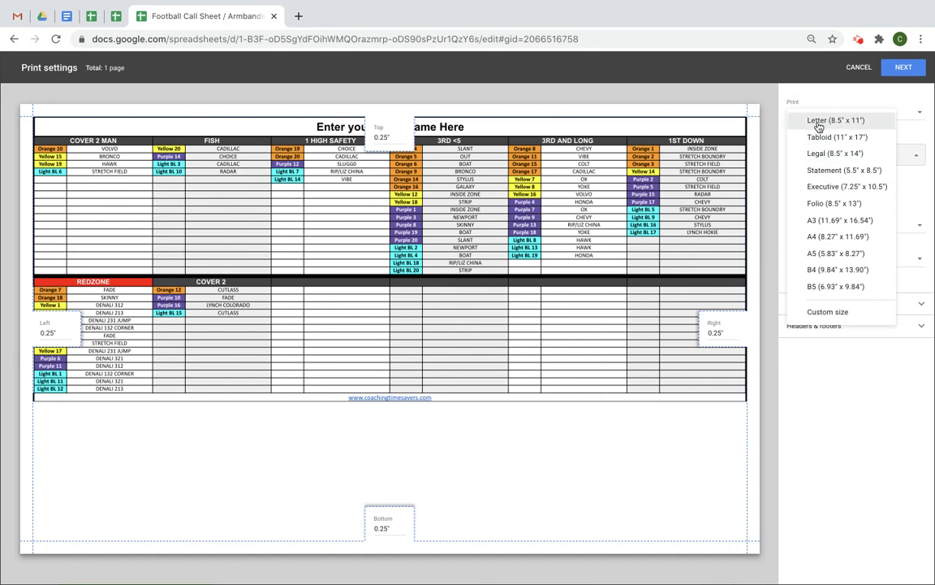
pyautogui.click(819, 122)
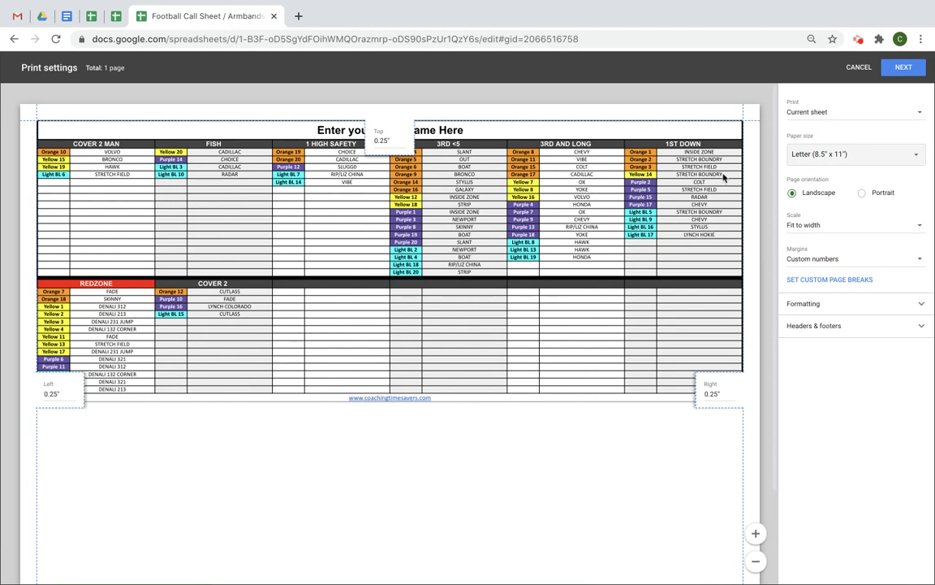
pyautogui.click(827, 157)
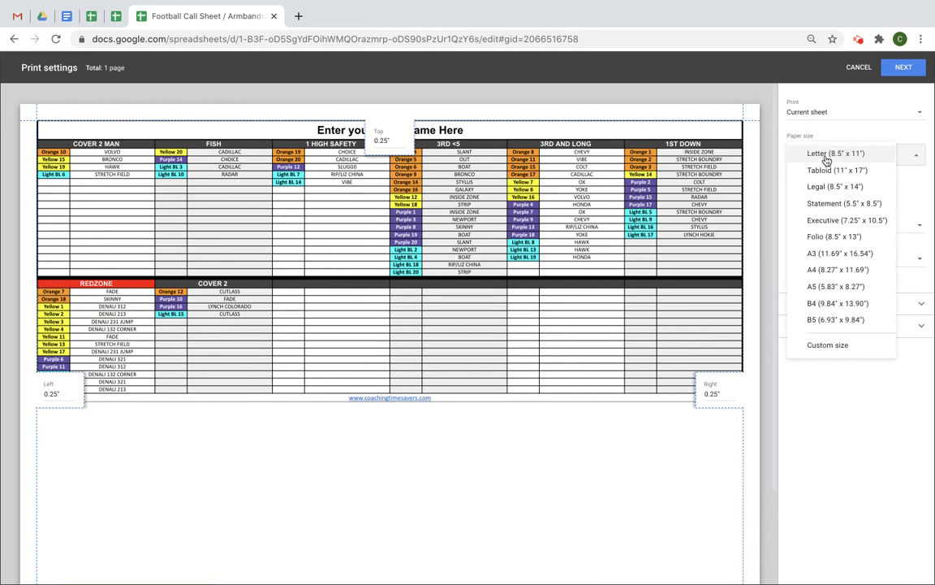
pyautogui.click(833, 186)
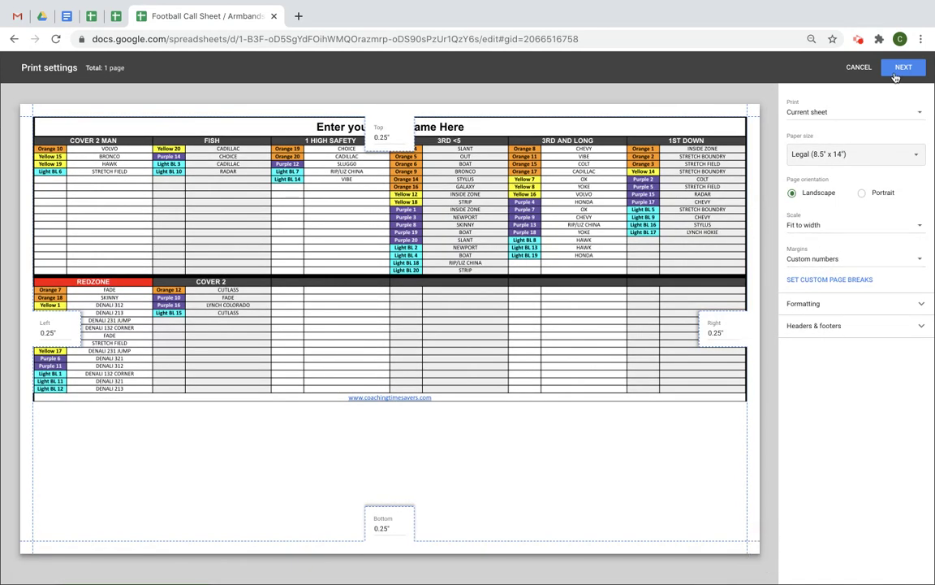
pyautogui.click(858, 67)
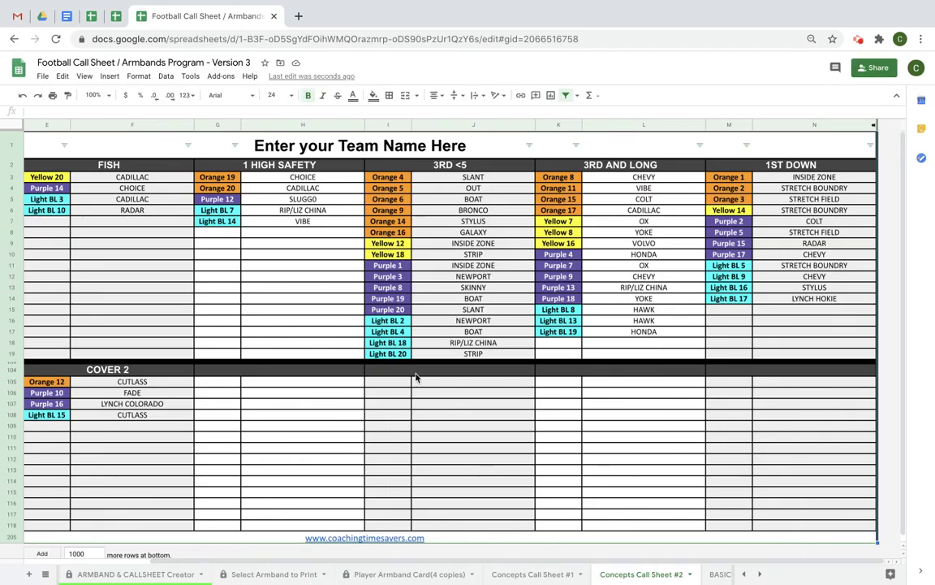
# Step: Unhide column O of Concepts Call Sheet #2 and set its filter to include all values, bringing back the empty rows
pyautogui.hscroll(-3, 415, 377)
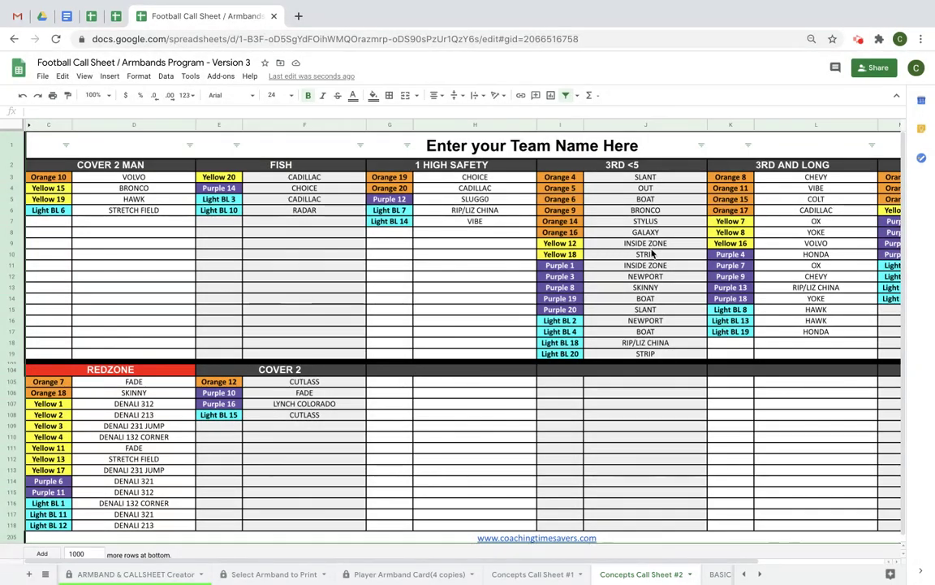
pyautogui.hscroll(4, 690, 228)
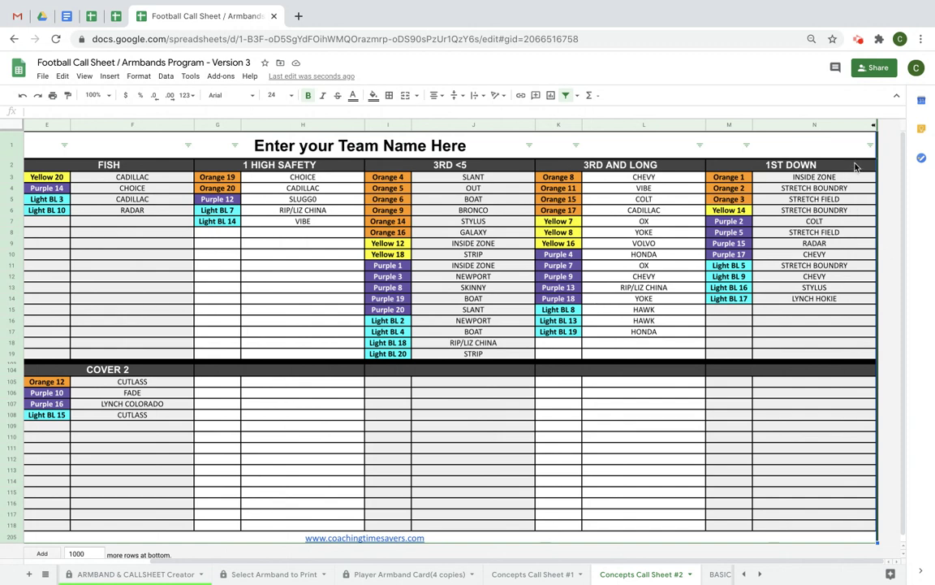
pyautogui.click(872, 126)
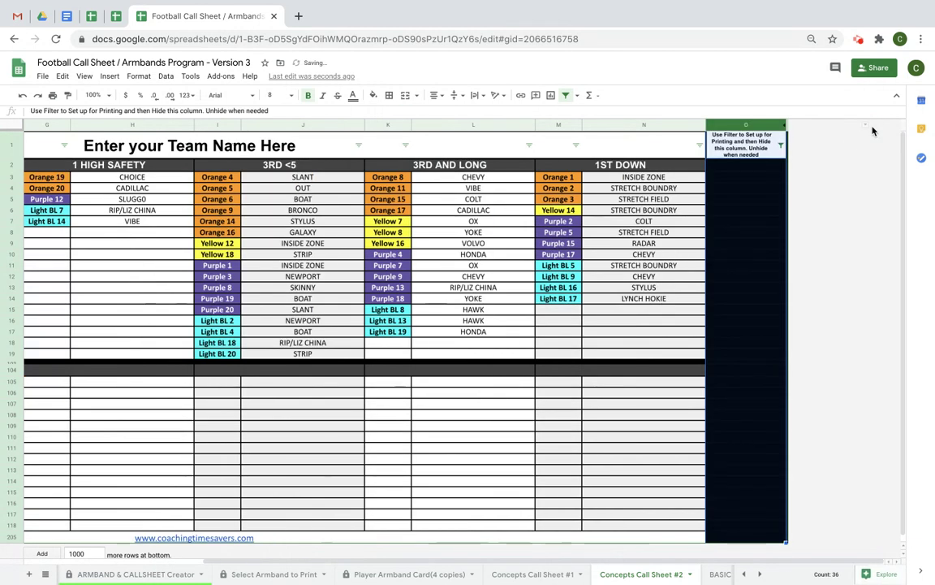
pyautogui.click(781, 144)
pyautogui.click(653, 272)
pyautogui.click(758, 402)
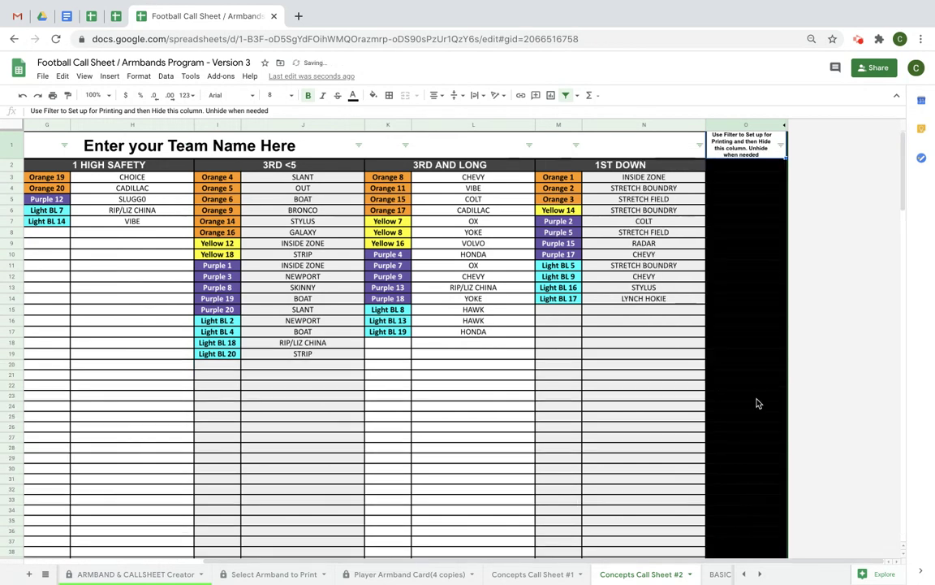
pyautogui.hscroll(-5, 549, 392)
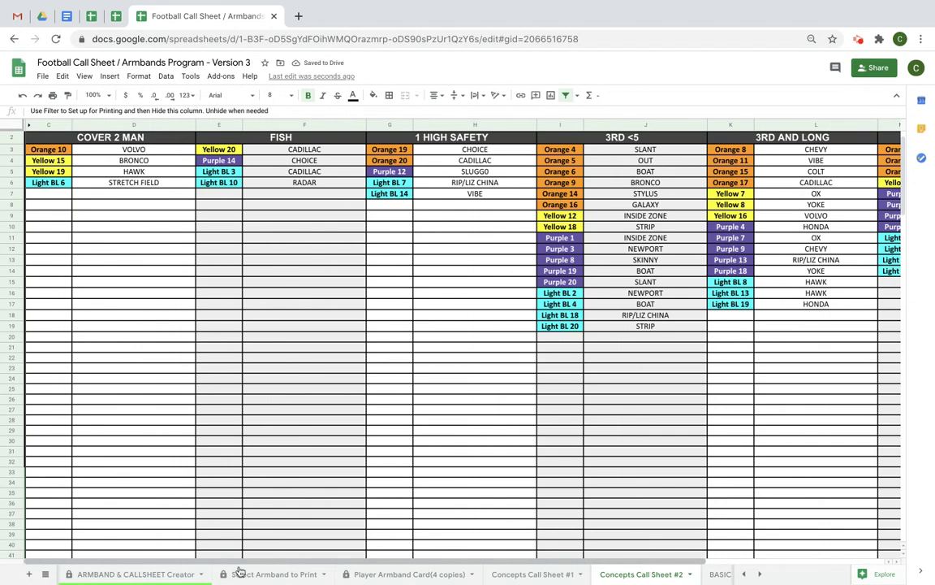
# Step: Reset the column O filter of Concepts Call Sheet #1 to include both ROWS WITH PLAYS and EMPTY ROW
pyautogui.click(534, 575)
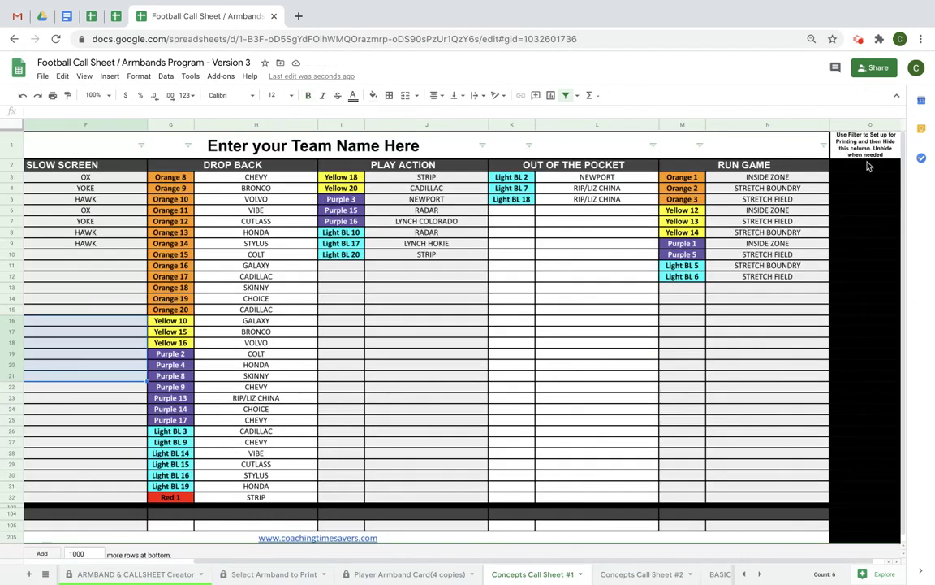
pyautogui.hscroll(3, 816, 155)
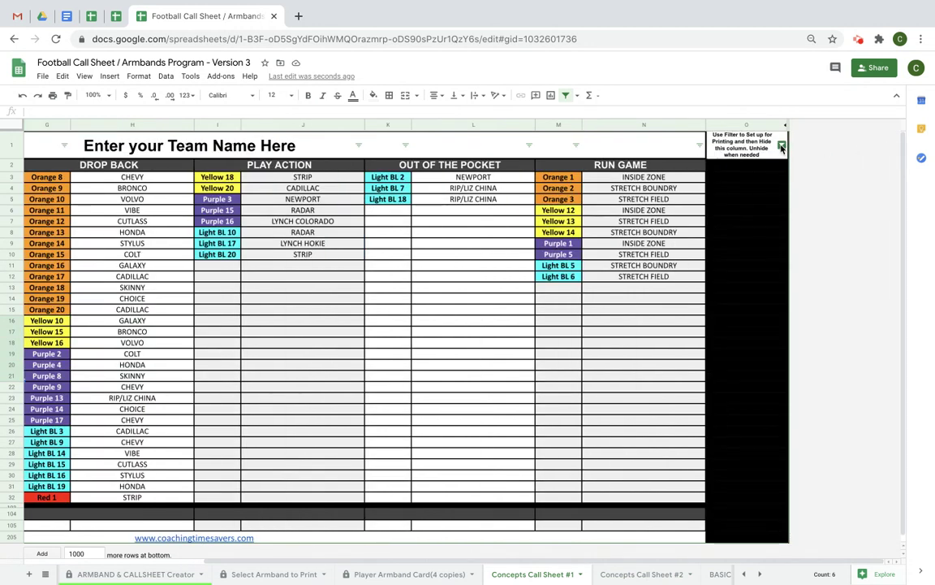
pyautogui.click(782, 146)
pyautogui.click(655, 273)
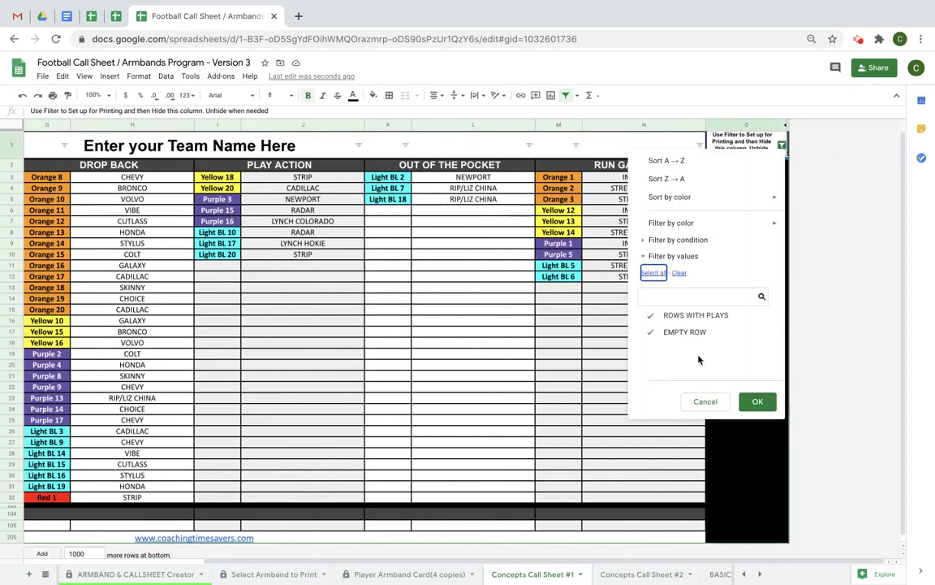
pyautogui.click(757, 401)
pyautogui.scroll(-10, 249, 449)
pyautogui.hscroll(-4, 249, 449)
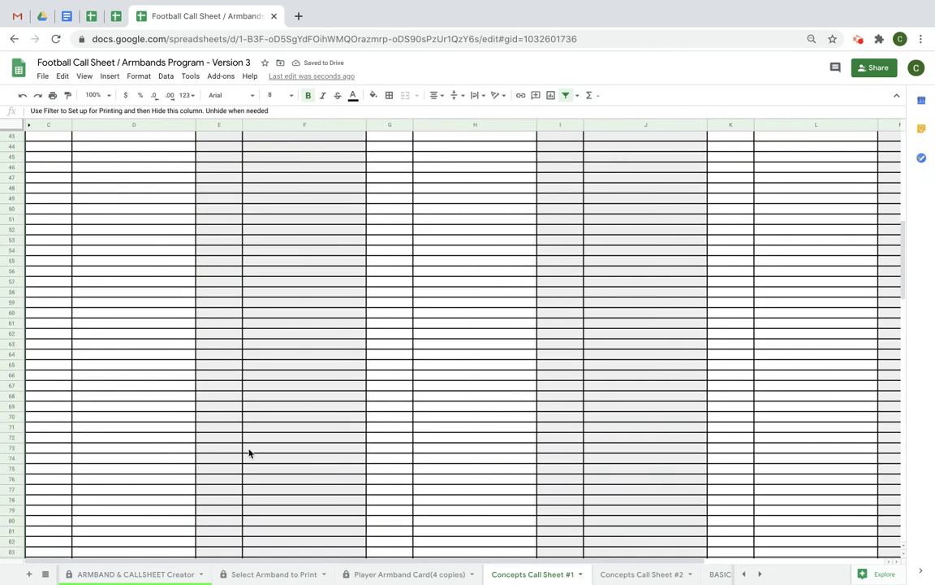
# Step: Look over the BASIC Call Sheet, Concepts Call Sheet #1 and the play and concept lists in ARMBAND & CALLSHEET Creator
pyautogui.hscroll(2, 624, 573)
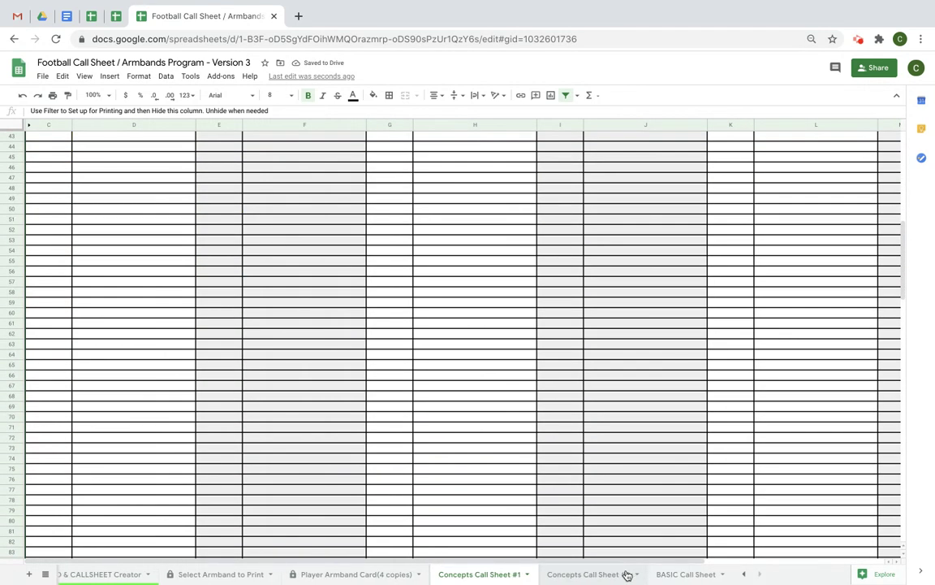
pyautogui.click(689, 575)
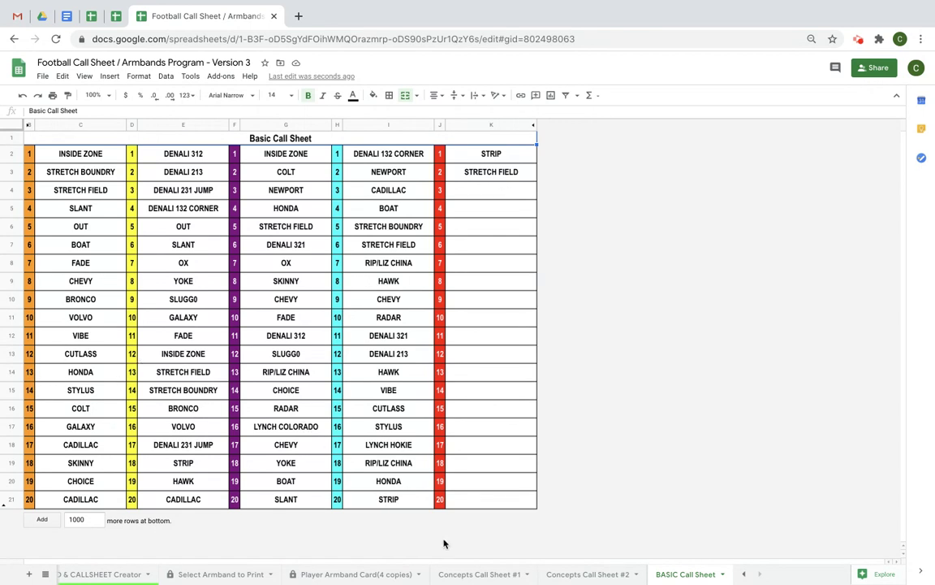
pyautogui.click(479, 574)
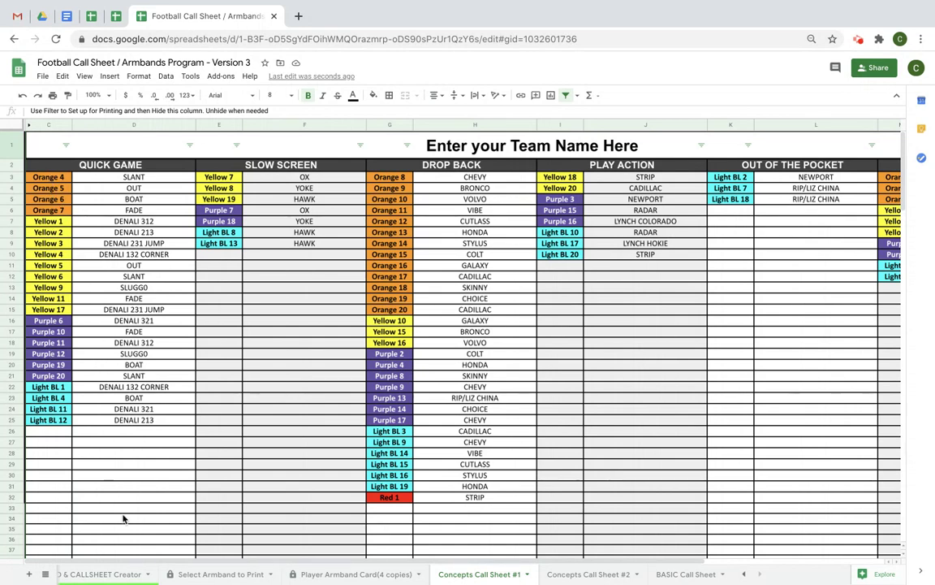
pyautogui.click(120, 577)
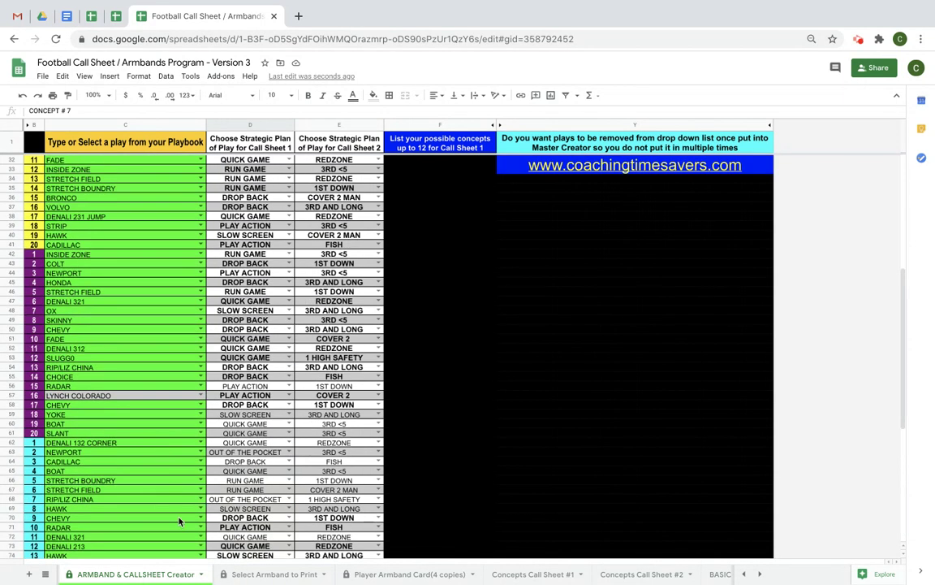
pyautogui.scroll(1, 196, 303)
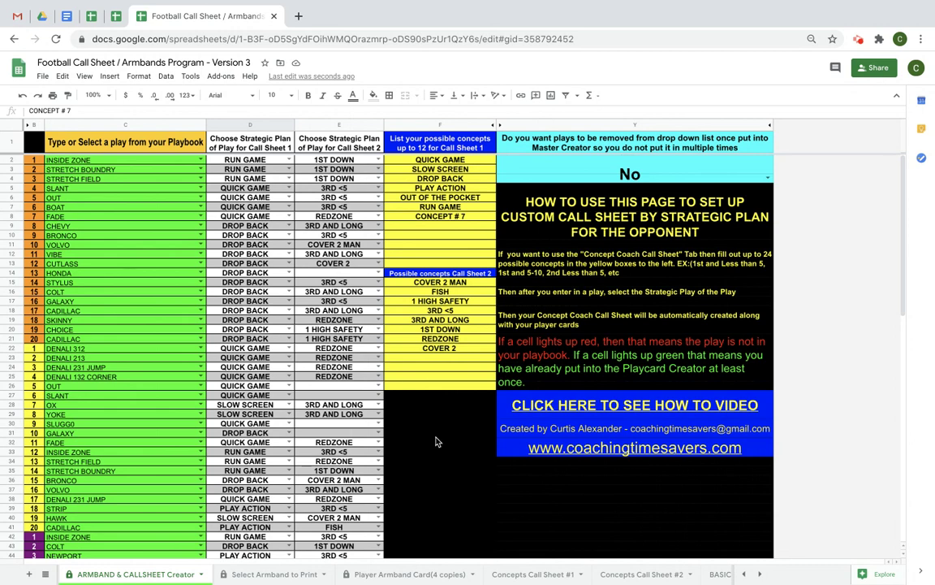
# Step: Change the position to print from Quarterback to R in Select Armband to Print and view the resulting Player Armband Card
pyautogui.click(399, 575)
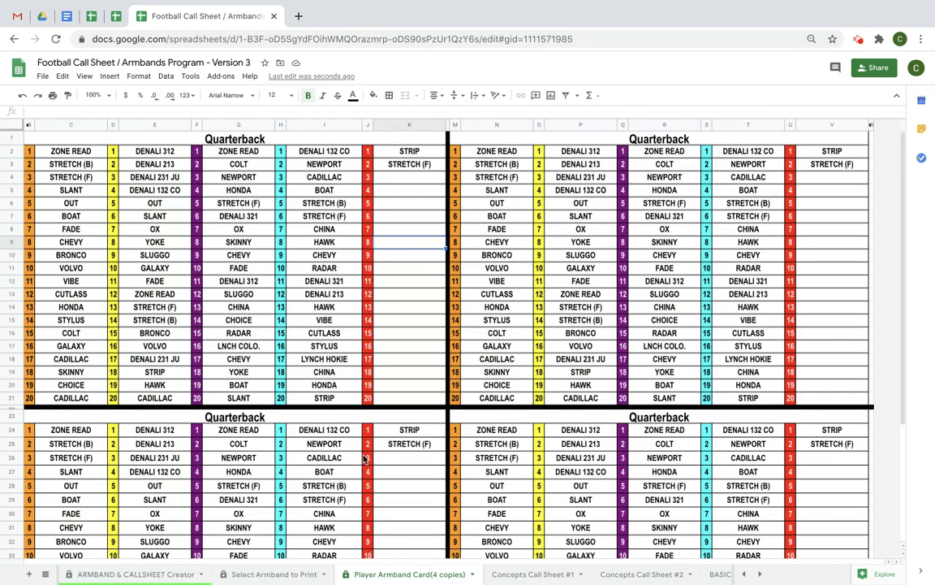
pyautogui.click(288, 575)
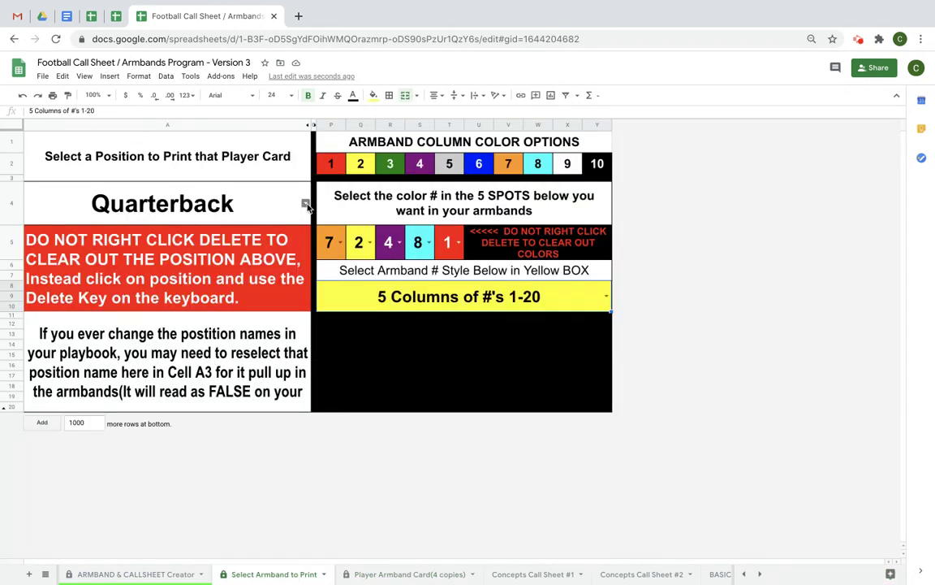
pyautogui.doubleClick(276, 187)
pyautogui.click(264, 246)
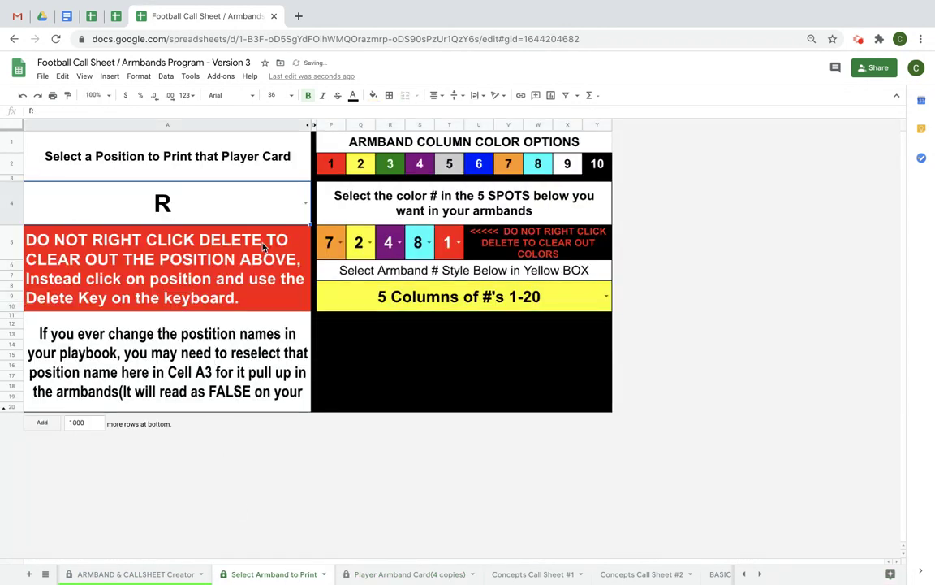
pyautogui.click(398, 574)
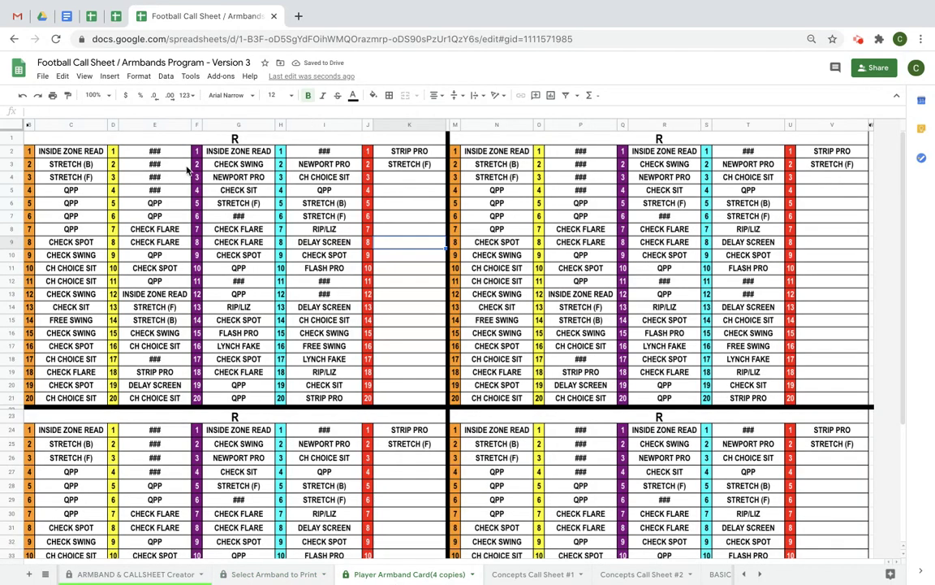
# Step: Set the position to print to X in Select Armband to Print and view its four-copy Player Armband Card
pyautogui.click(280, 575)
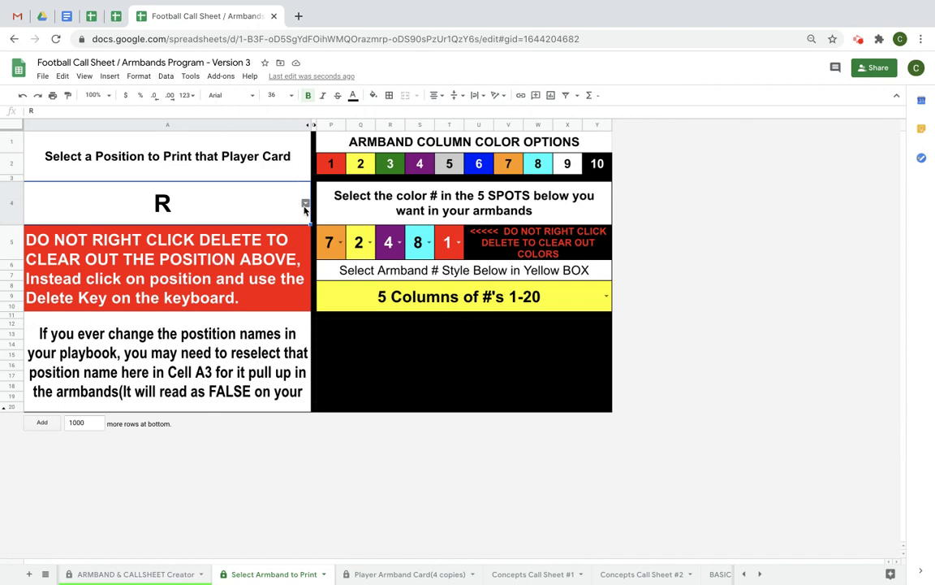
pyautogui.click(306, 205)
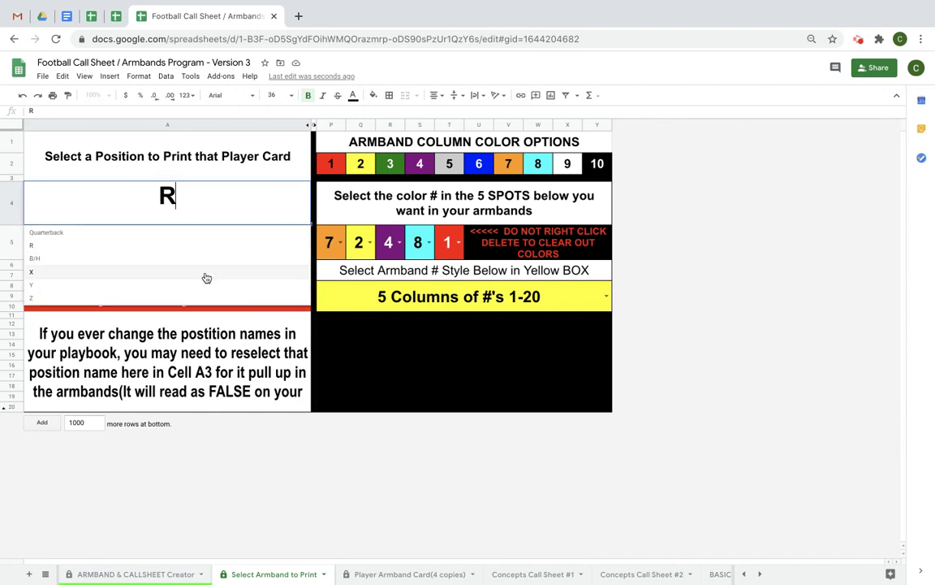
pyautogui.click(206, 278)
pyautogui.click(394, 575)
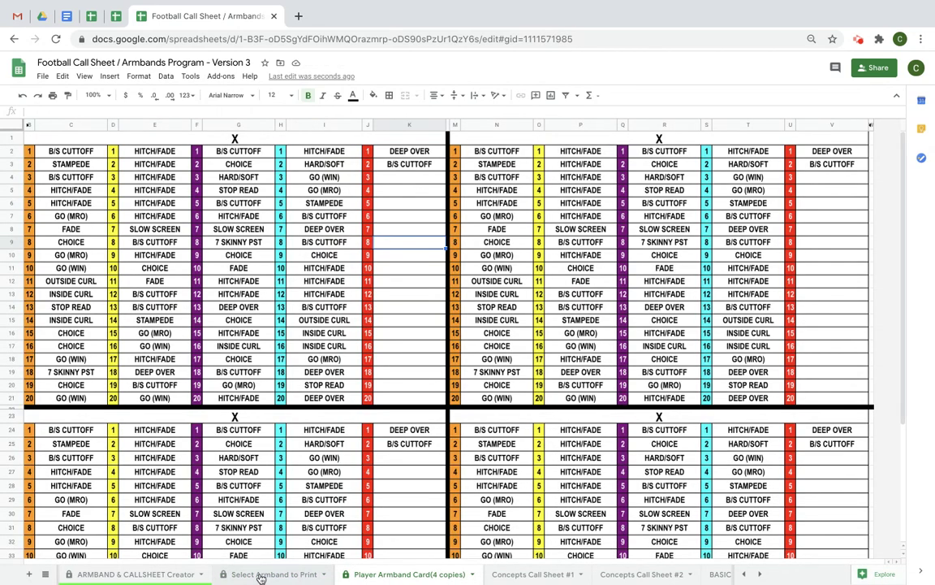
pyautogui.scroll(1, 260, 574)
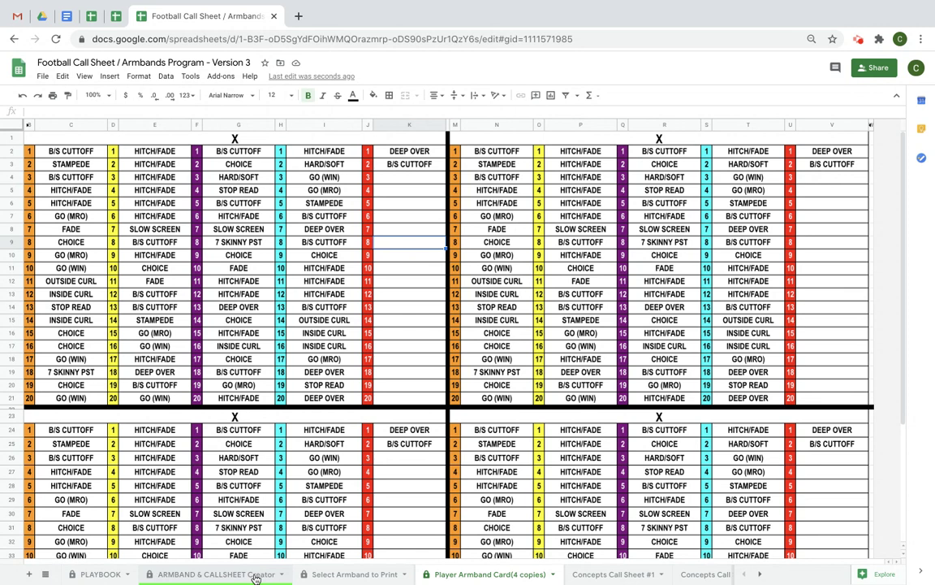